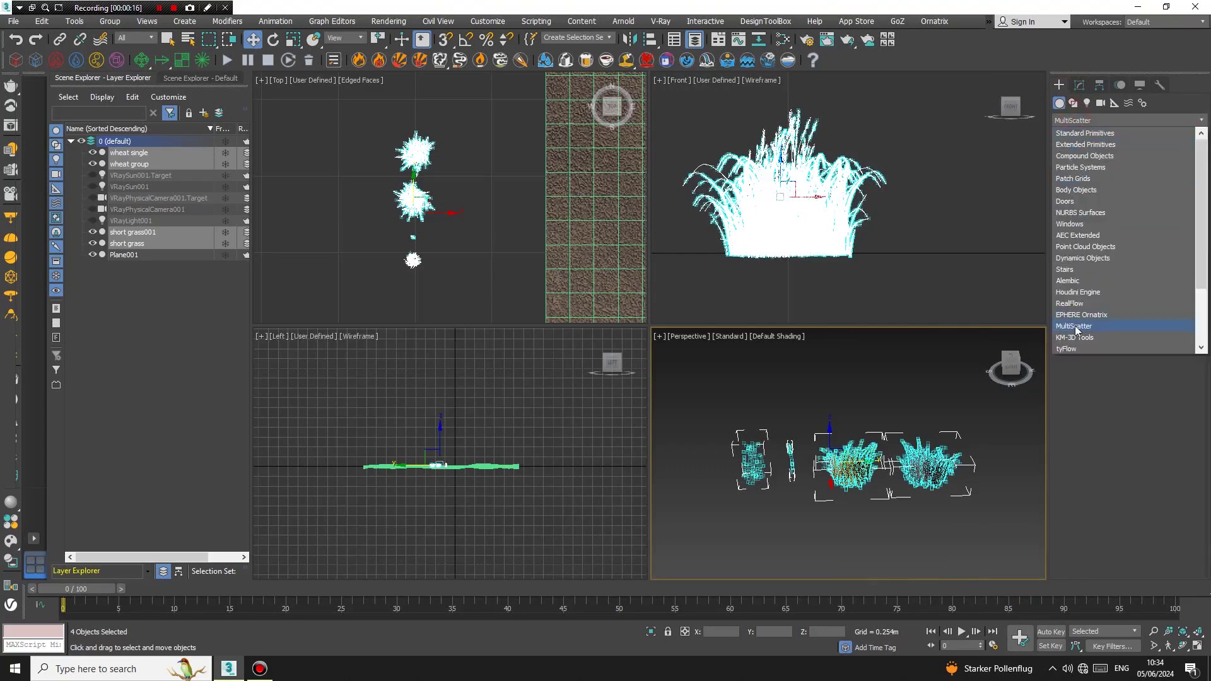
# Create a MultiScatter object in the perspective view beside the plants and open its parameters for editing.
pyautogui.click(1076, 326)
pyautogui.click(1102, 162)
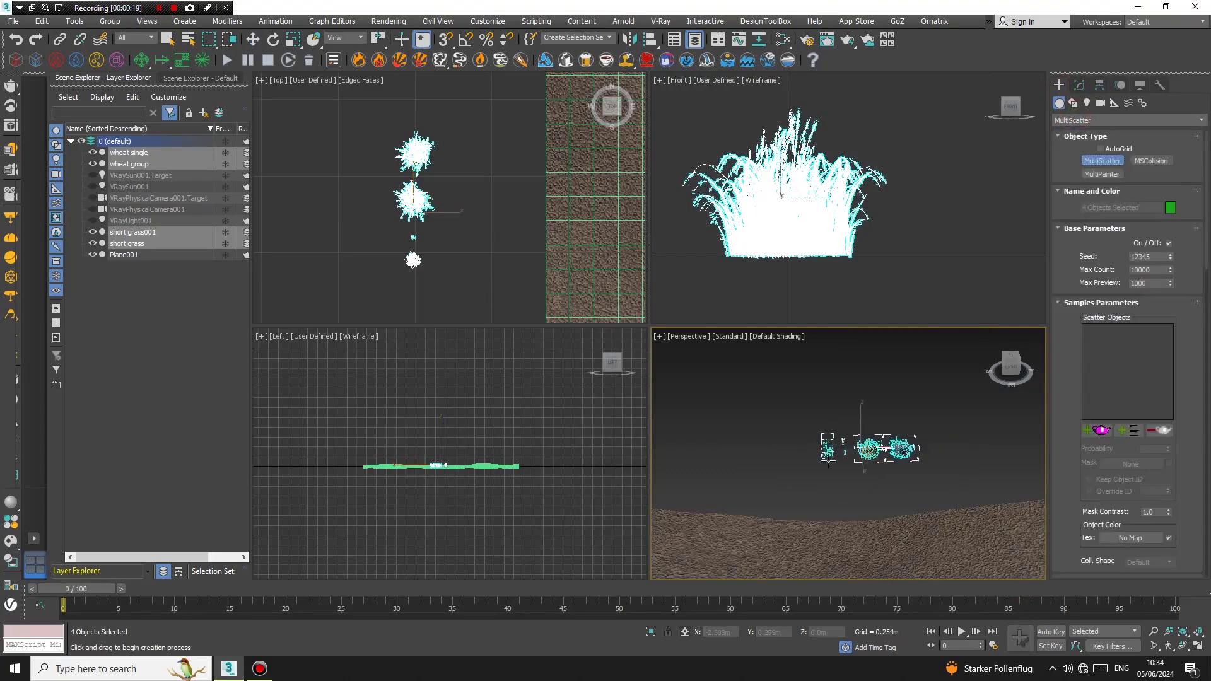
pyautogui.click(796, 500)
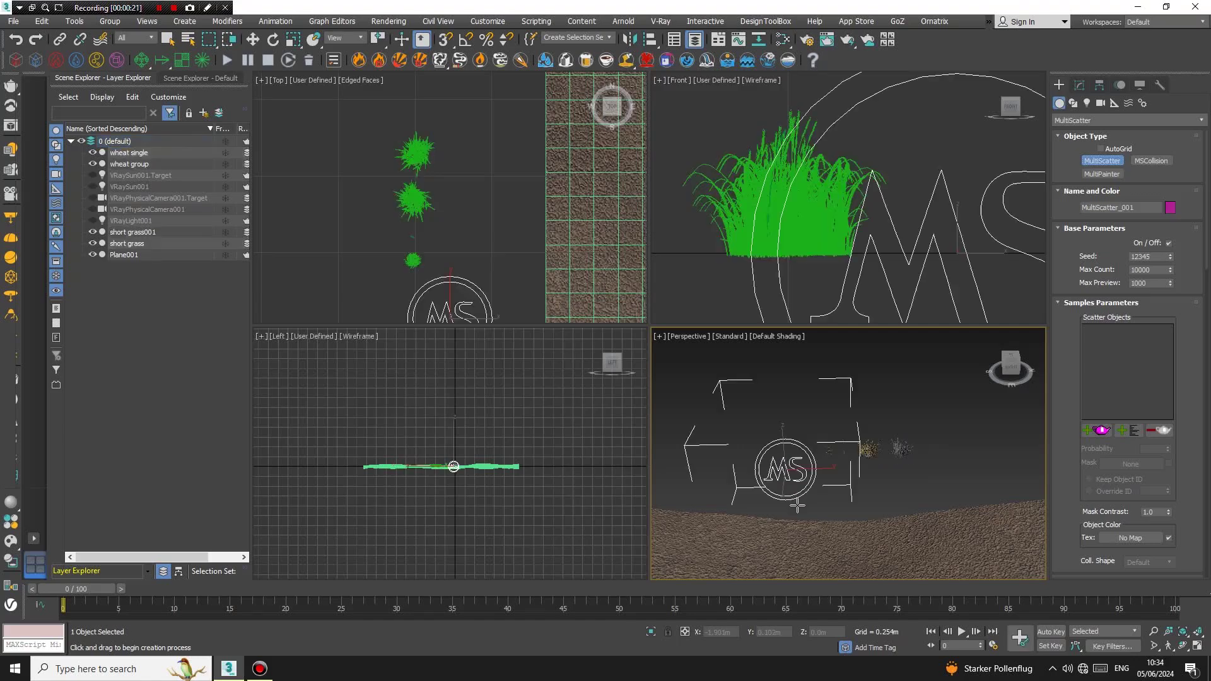
pyautogui.click(1081, 86)
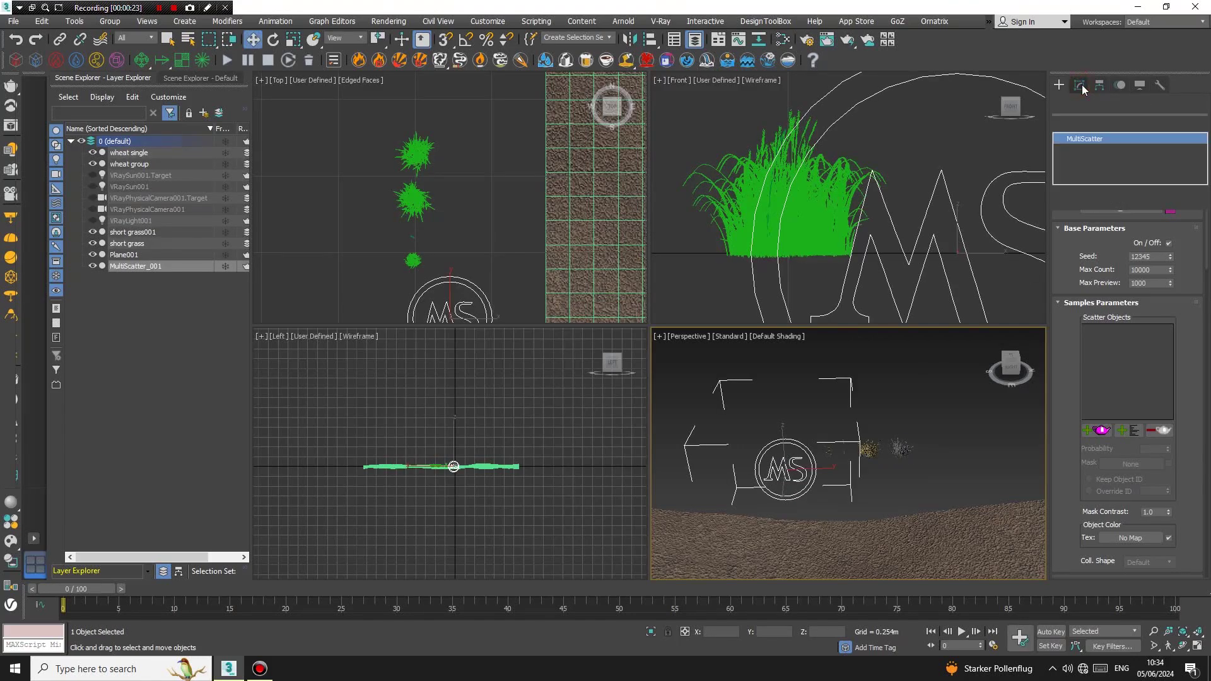
# Add short grass001, short grass, wheat single and wheat group to the MultiScatter's scatter objects.
pyautogui.click(1100, 430)
pyautogui.scroll(6, 929, 465)
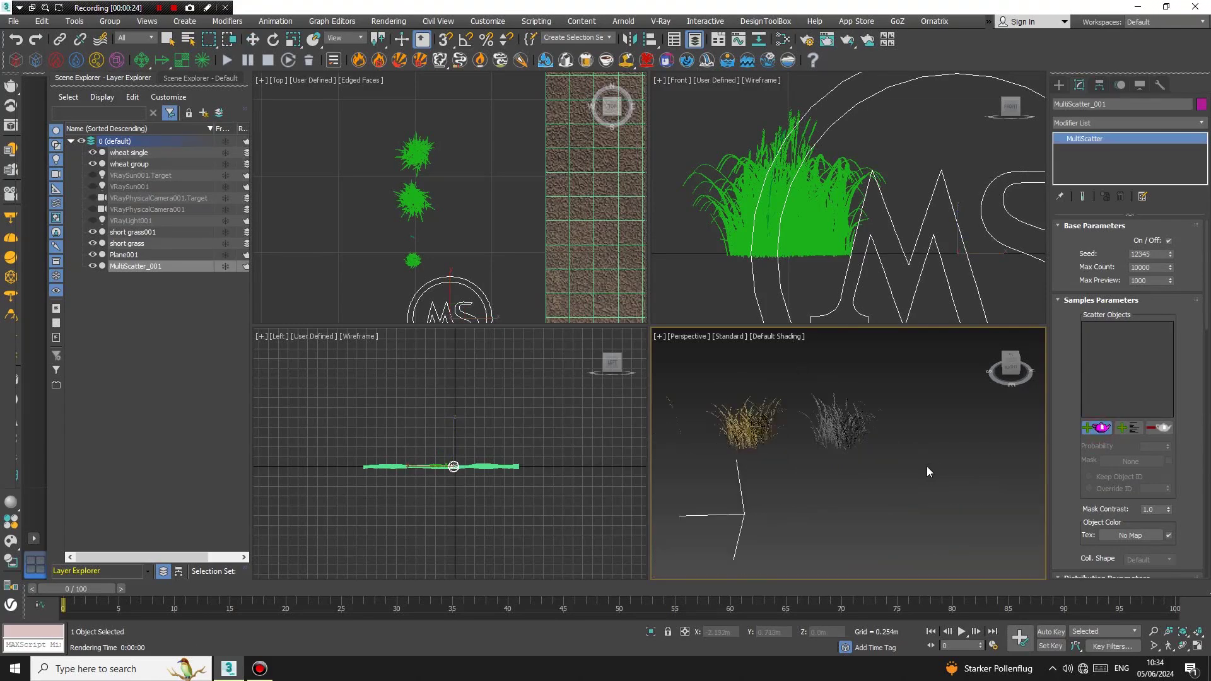
pyautogui.click(834, 435)
pyautogui.moveTo(784, 443); pyautogui.dragTo(916, 446, button='middle')
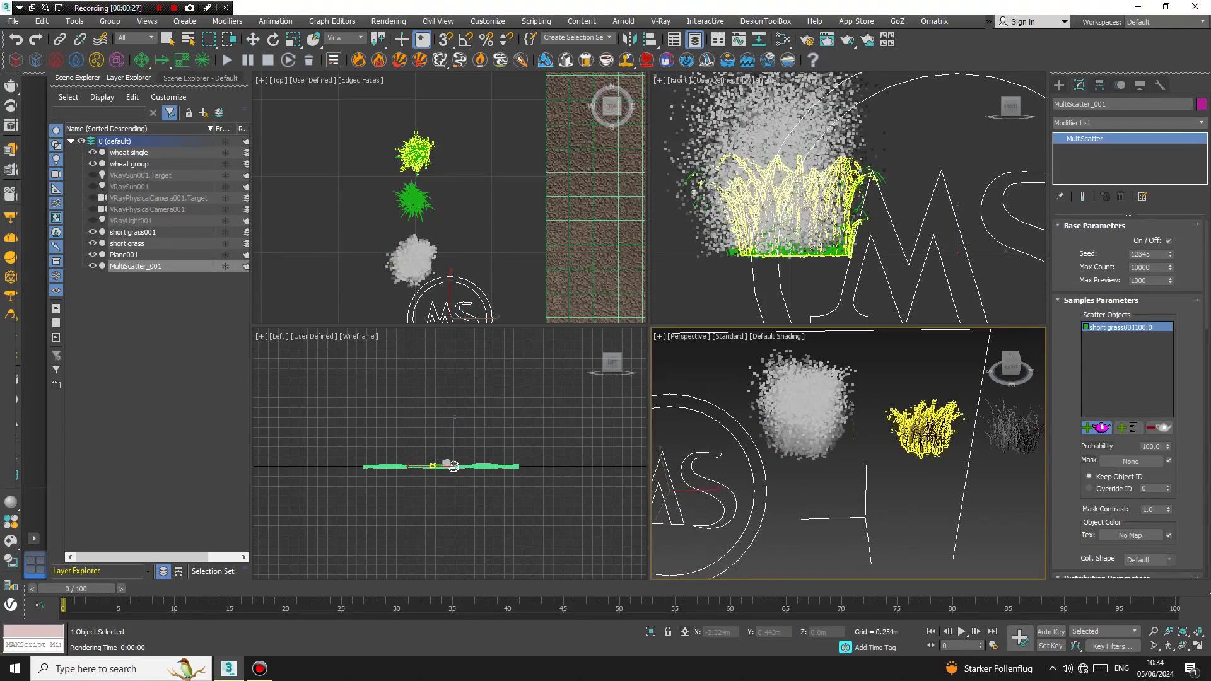
pyautogui.click(943, 438)
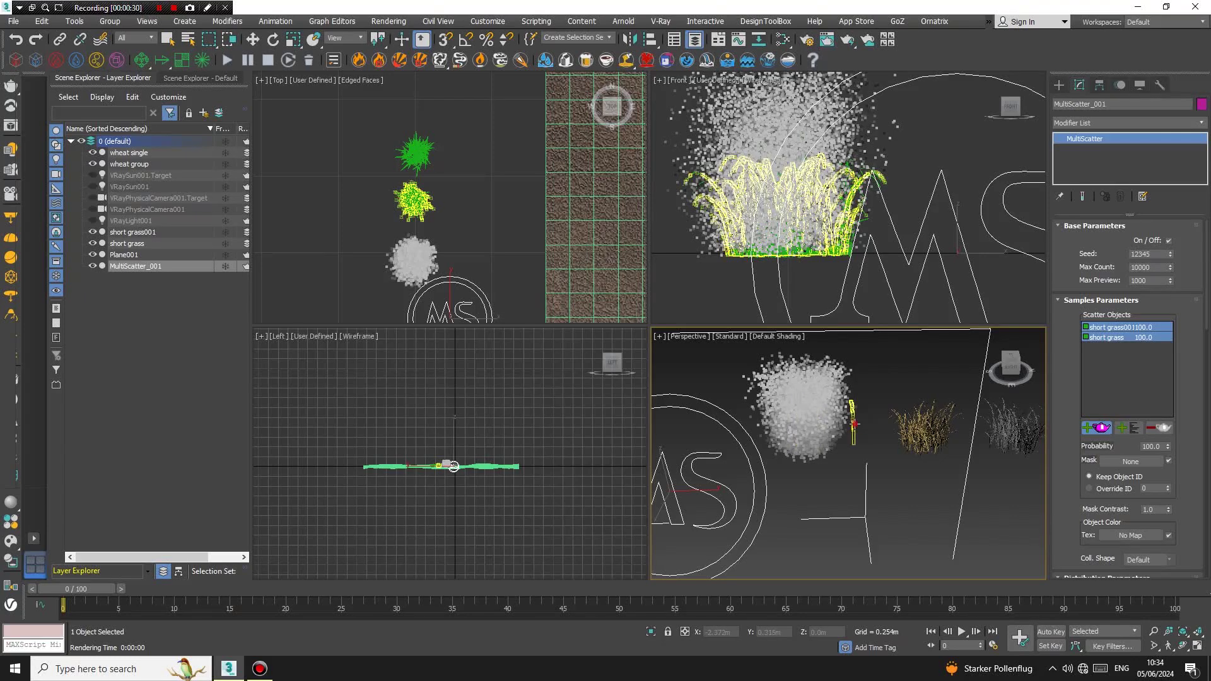
pyautogui.click(853, 424)
pyautogui.click(806, 427)
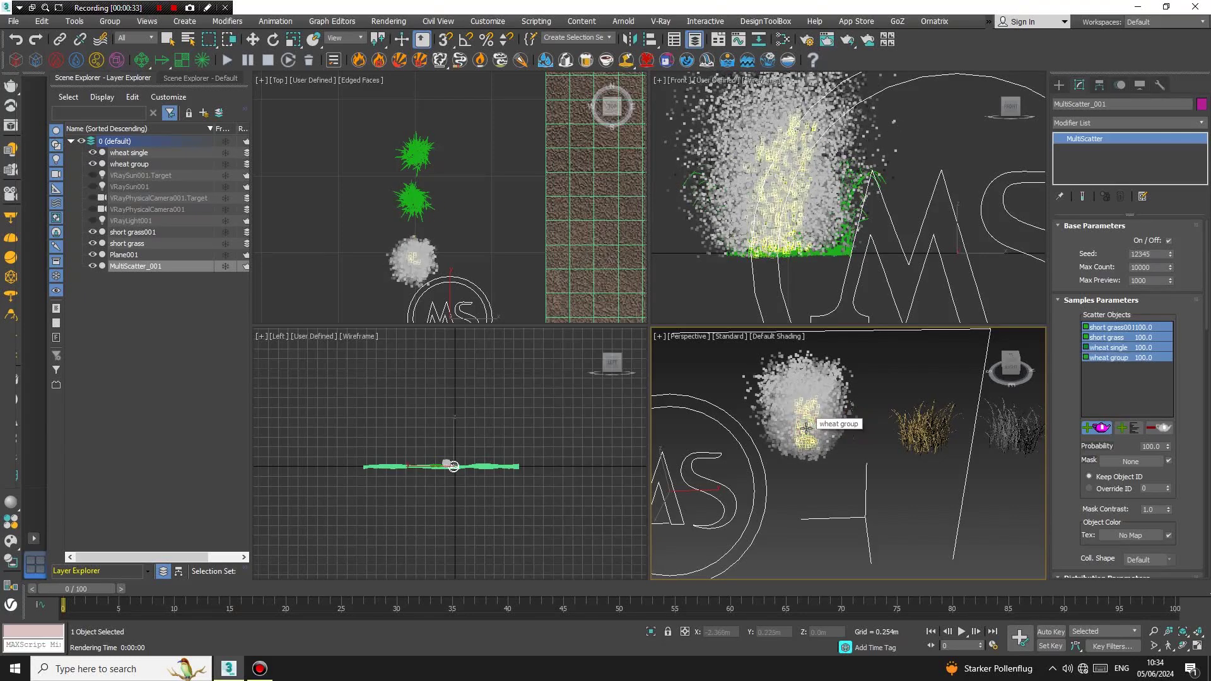
pyautogui.moveTo(1006, 471); pyautogui.dragTo(895, 458, button='middle')
# Pick Plane001 as the MultiScatter's distribution surface and enlarge the perspective view of the terrain.
pyautogui.moveTo(1188, 516); pyautogui.dragTo(1205, 295)
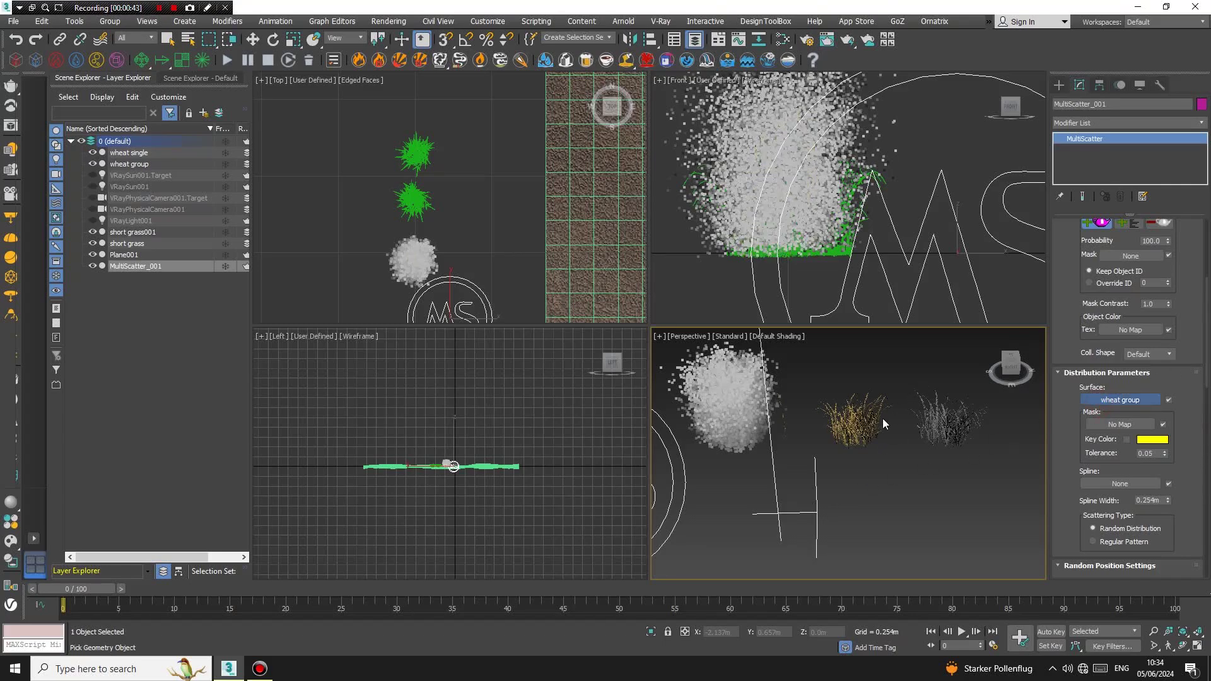
pyautogui.scroll(-7, 814, 494)
pyautogui.click(888, 549)
pyautogui.moveTo(962, 470); pyautogui.dragTo(926, 464, button='middle')
pyautogui.scroll(-4, 911, 458)
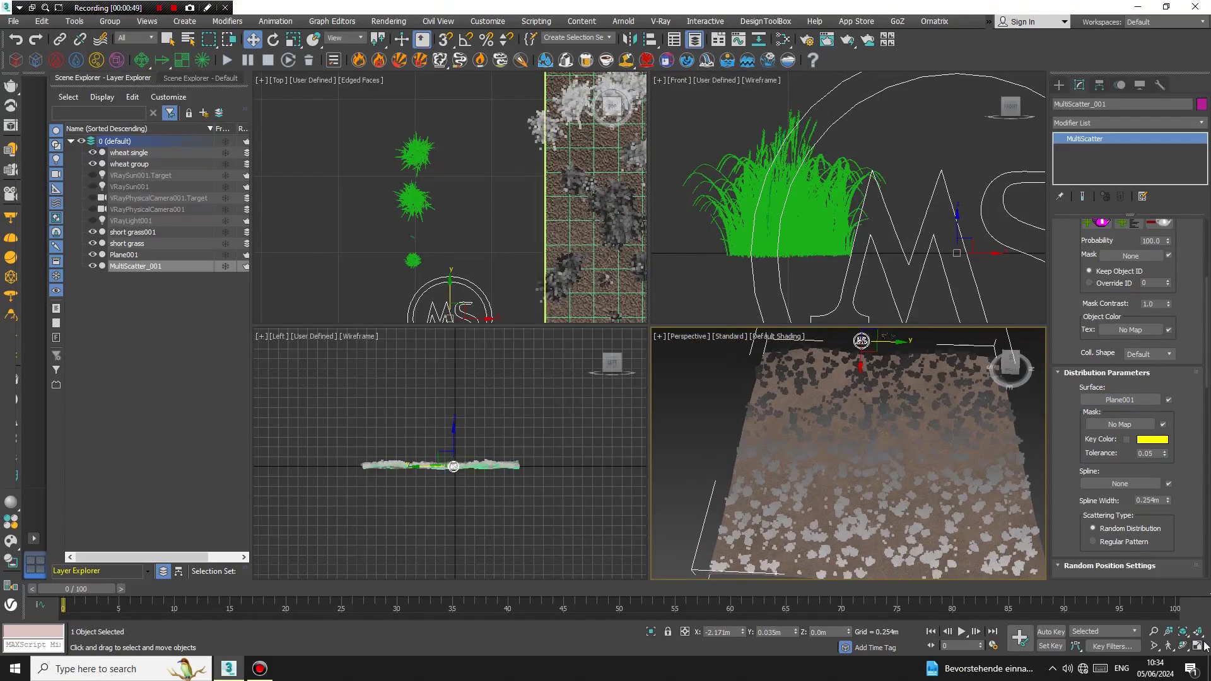
pyautogui.hotkey('alt', 'w')
pyautogui.keyDown('alt'); pyautogui.moveTo(843, 404); pyautogui.dragTo(741, 400, button='middle'); pyautogui.keyUp('alt')
pyautogui.keyDown('alt'); pyautogui.moveTo(772, 336); pyautogui.dragTo(805, 338, button='middle'); pyautogui.keyUp('alt')
# Collapse the Base Parameters and Samples Parameters sections of the MultiScatter.
pyautogui.moveTo(1194, 431); pyautogui.dragTo(1207, 179)
pyautogui.scroll(5, 1201, 301)
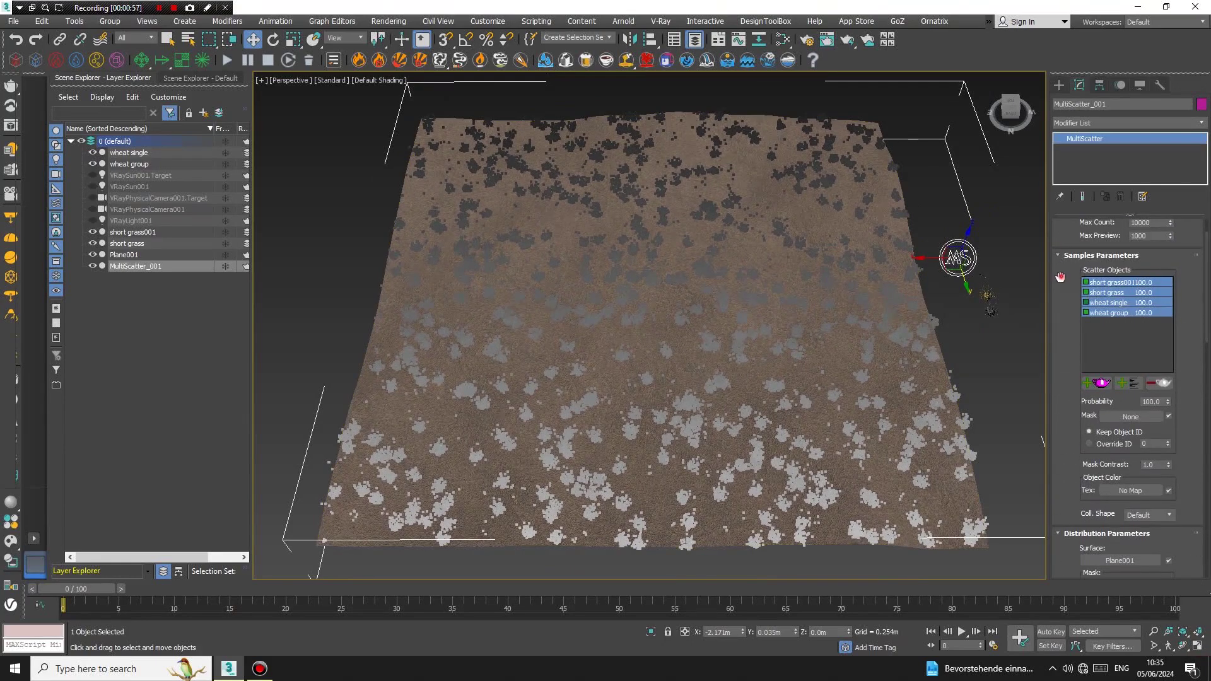
pyautogui.scroll(3, 1061, 278)
pyautogui.click(1060, 287)
pyautogui.moveTo(1070, 243); pyautogui.dragTo(1075, 347)
pyautogui.scroll(-3, 1070, 235)
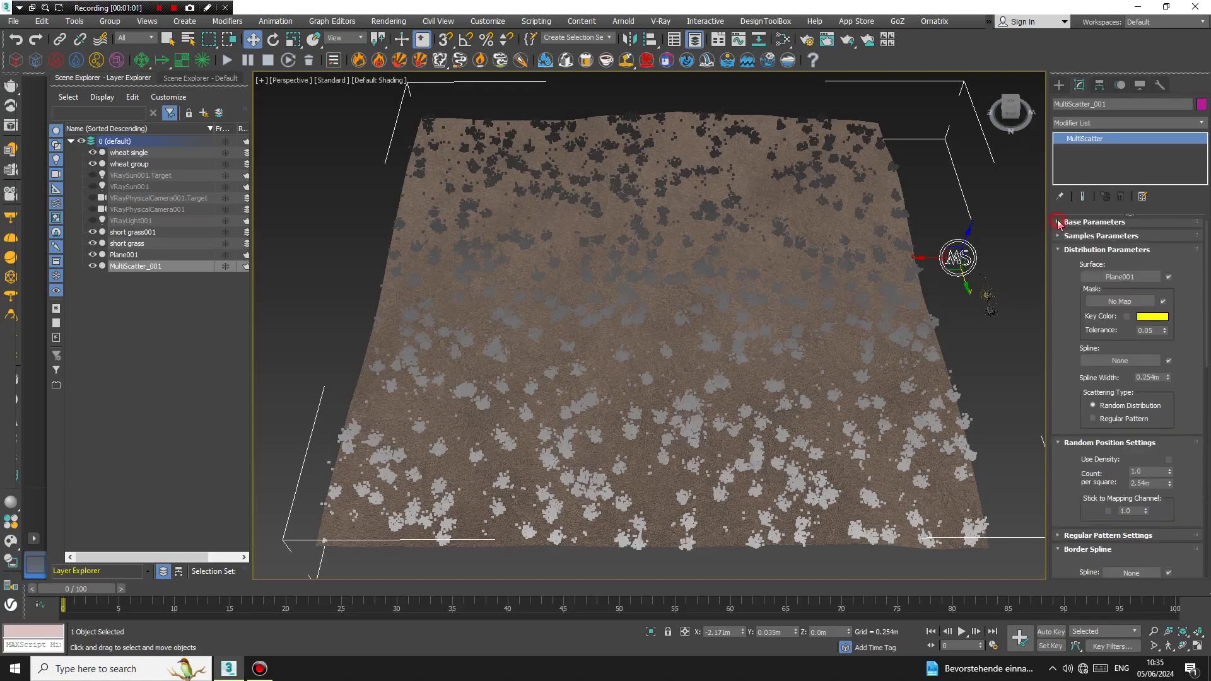
# Switch the scattering type to Regular Pattern, expand its settings and try the second, third and first pattern types.
pyautogui.moveTo(1068, 340); pyautogui.dragTo(1084, 316)
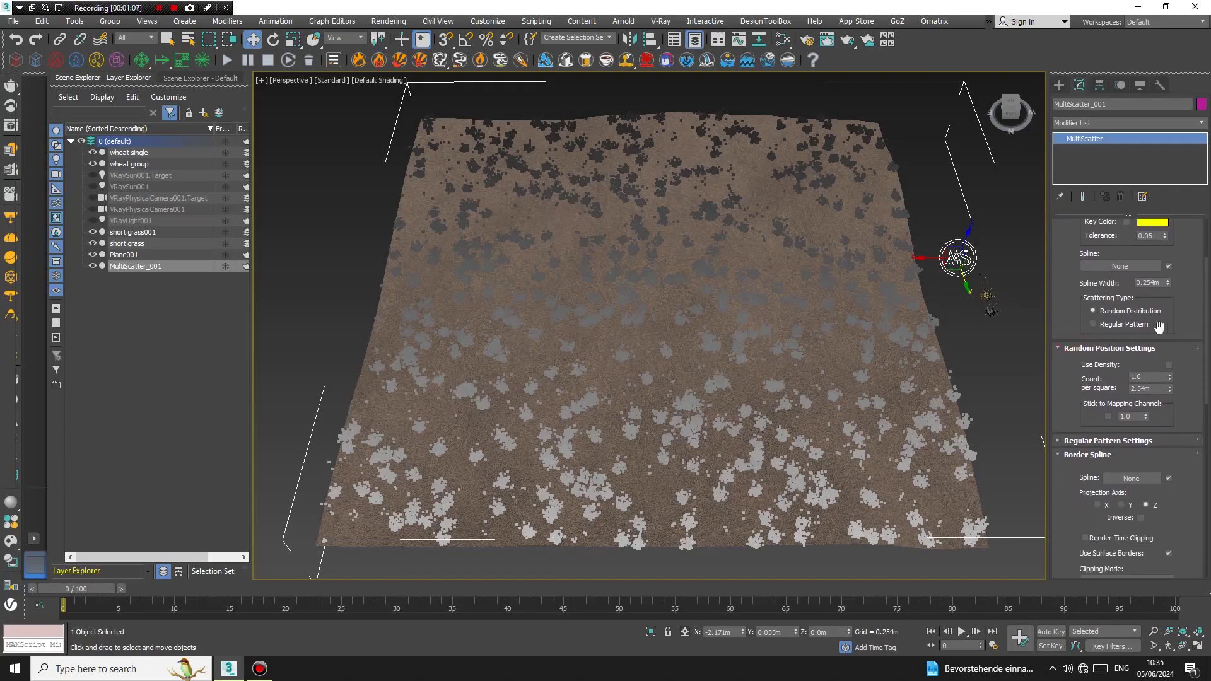
pyautogui.click(1123, 325)
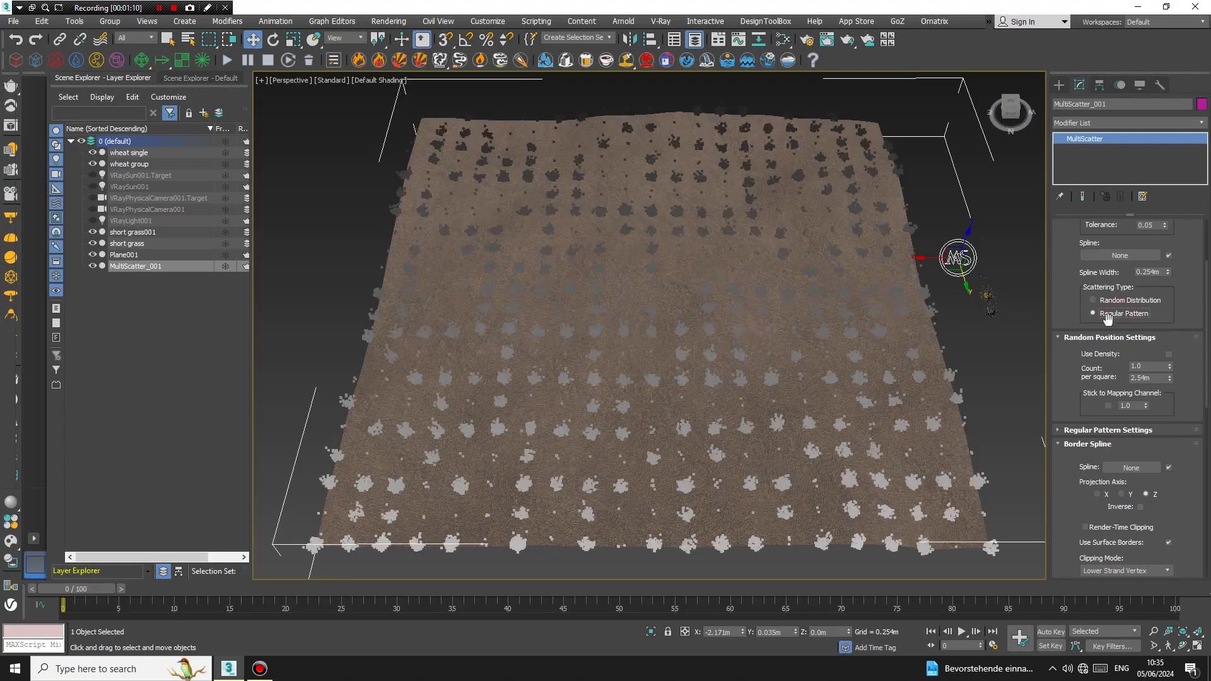
pyautogui.click(1083, 430)
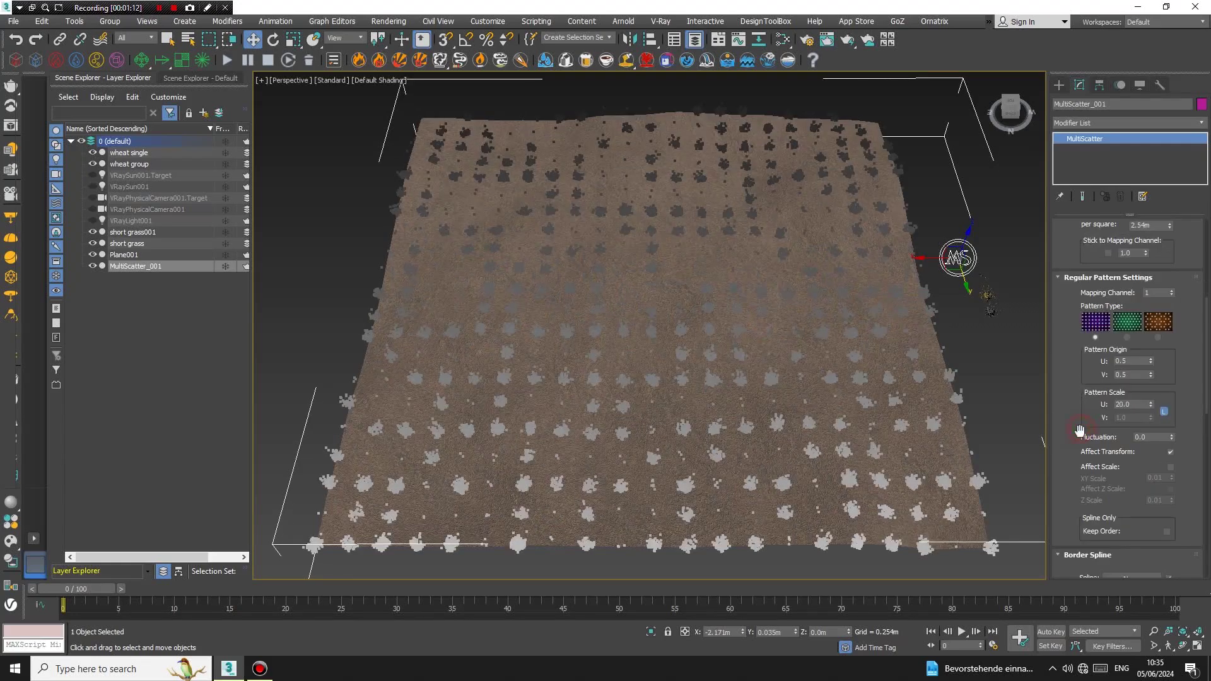
pyautogui.click(1128, 338)
pyautogui.click(1159, 338)
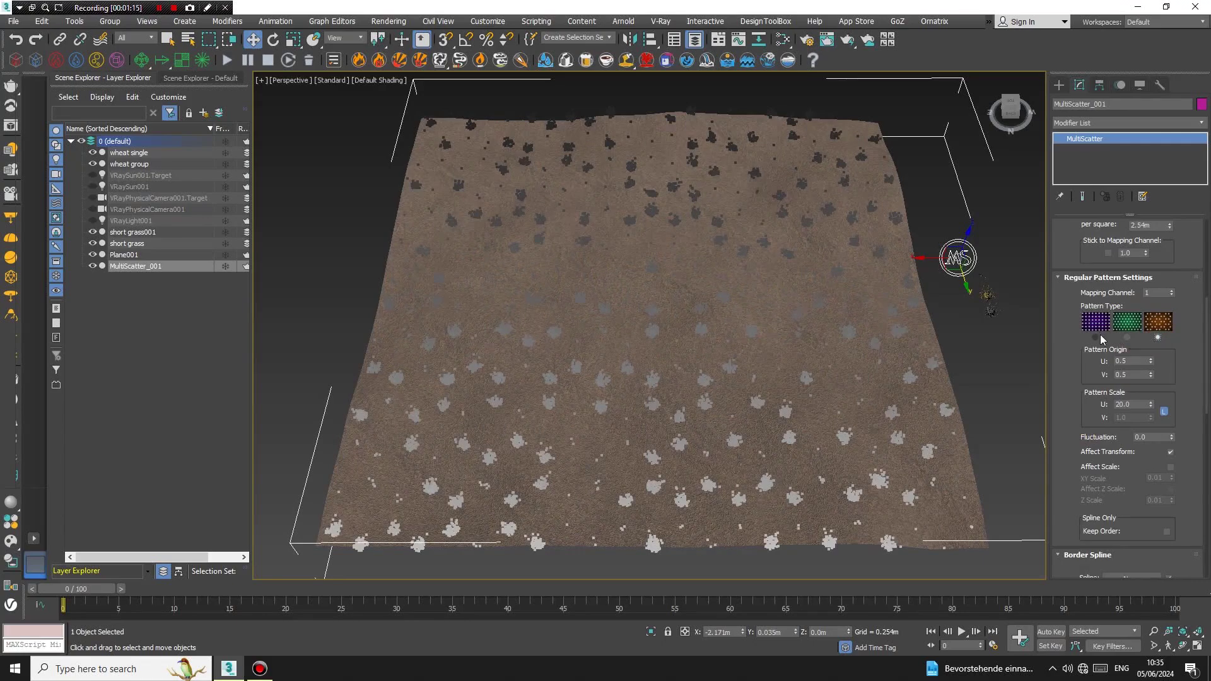
pyautogui.click(1096, 338)
# Set the pattern scale U to about 25.654 and choose the second pattern type.
pyautogui.moveTo(1151, 404)
pyautogui.mouseDown()
pyautogui.moveTo(1153, 446)
pyautogui.moveTo(1152, 404)
pyautogui.mouseUp()
pyautogui.click(1126, 337)
pyautogui.moveTo(1152, 362); pyautogui.dragTo(1153, 359)
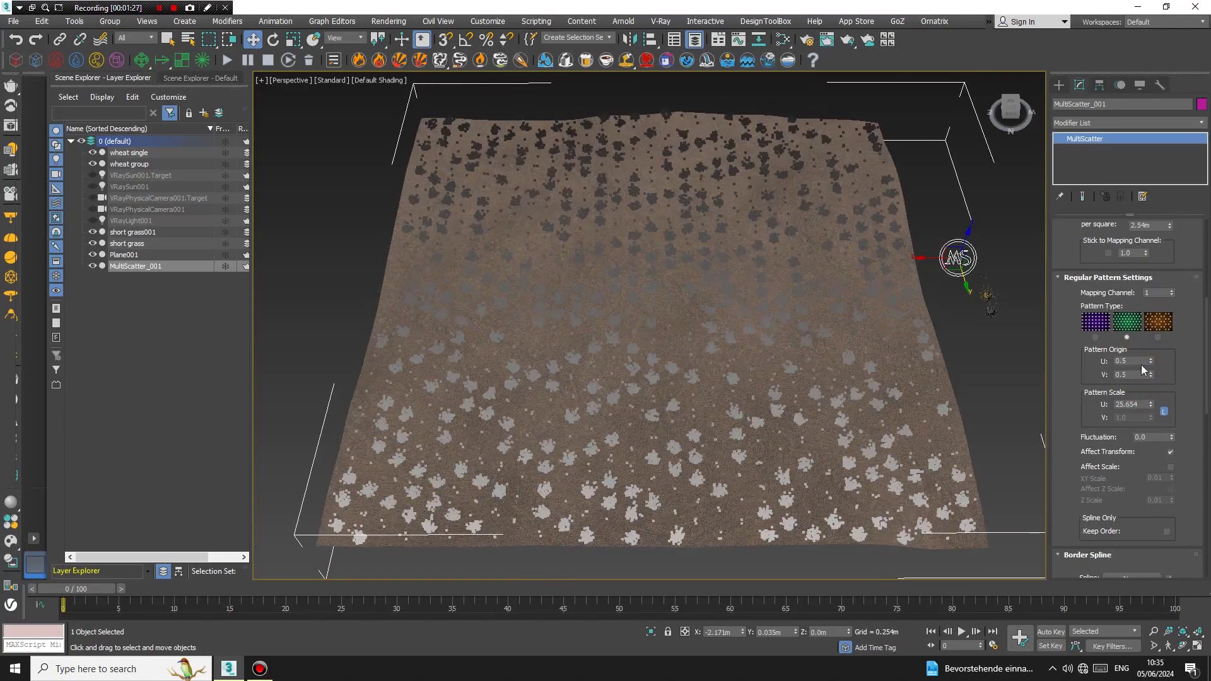
# Set the scattering type to Random Distribution, try Use Density with a count of 37.2, and turn Use Density off.
pyautogui.moveTo(1184, 280); pyautogui.dragTo(1187, 394)
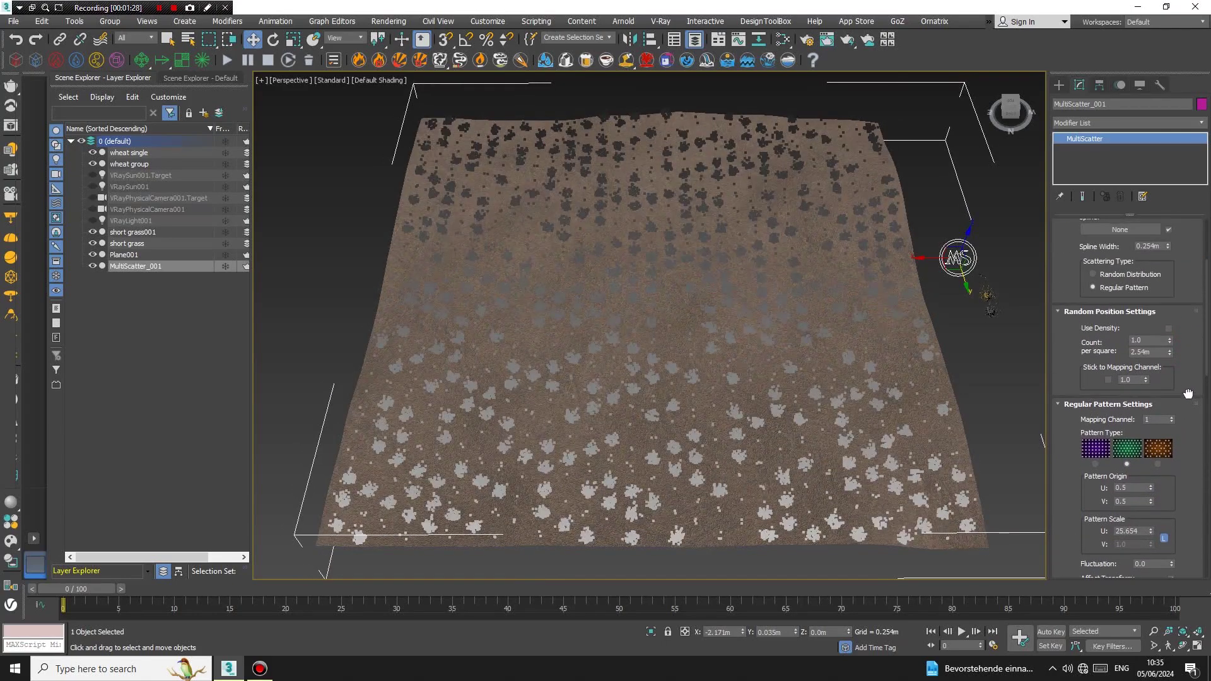
pyautogui.click(1108, 275)
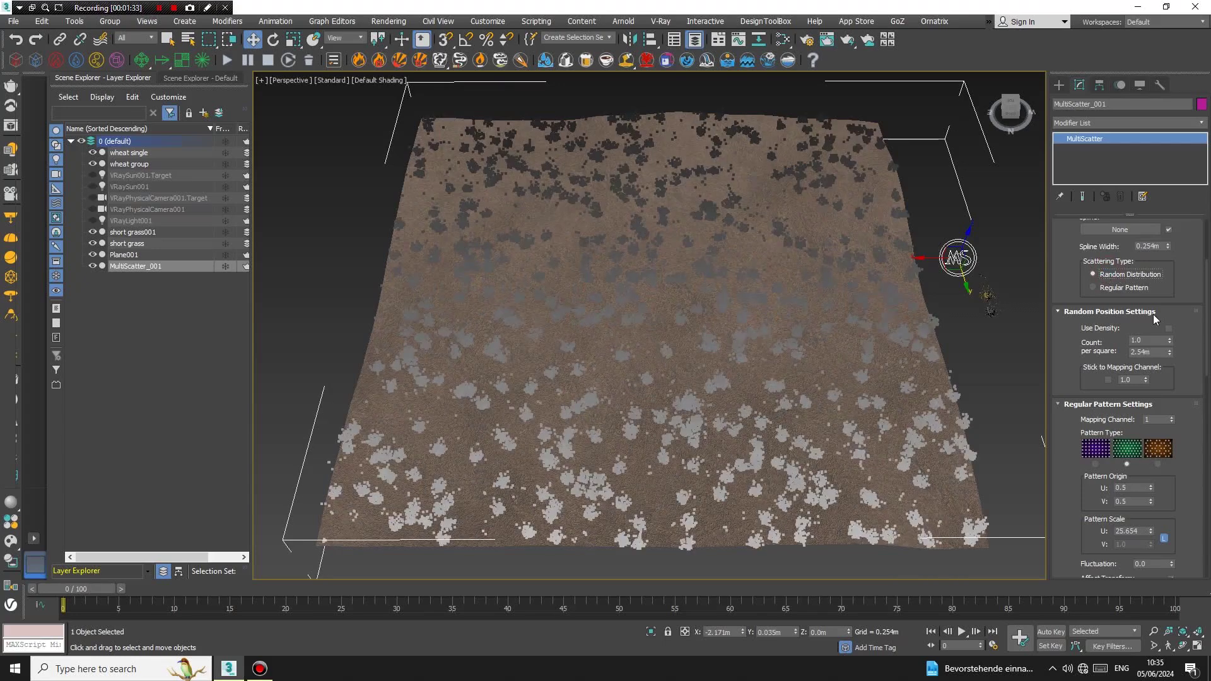
pyautogui.click(1168, 329)
pyautogui.moveTo(1170, 341); pyautogui.dragTo(174, 8)
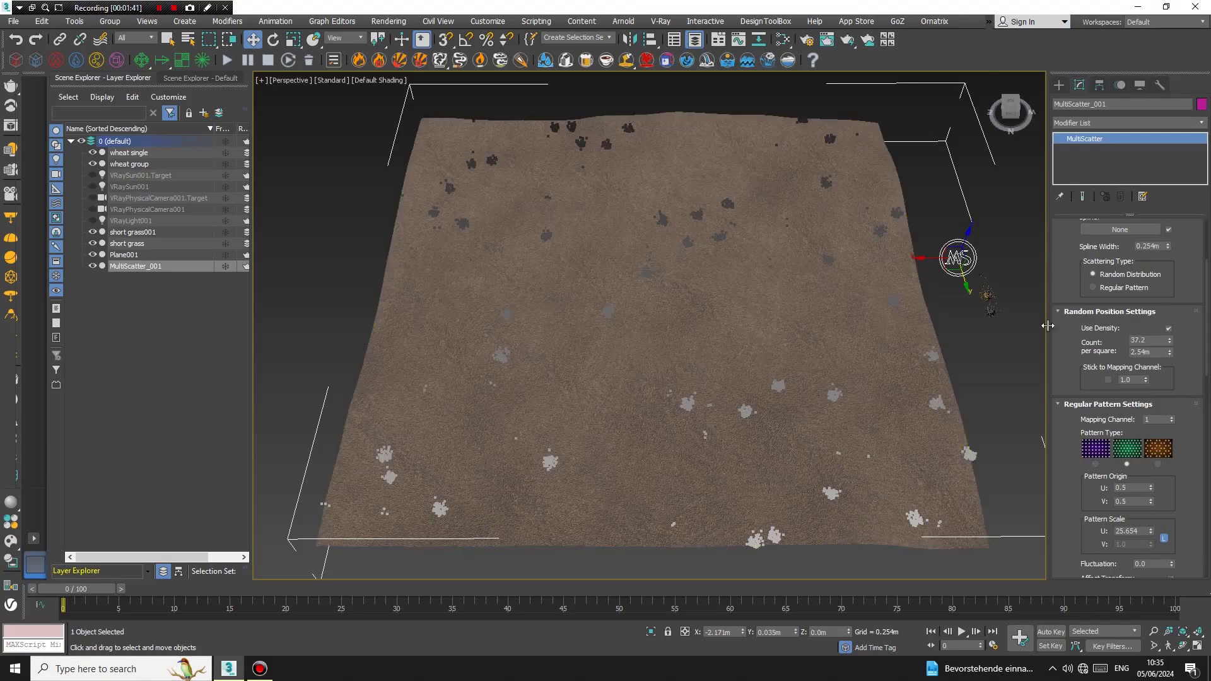
pyautogui.click(1168, 328)
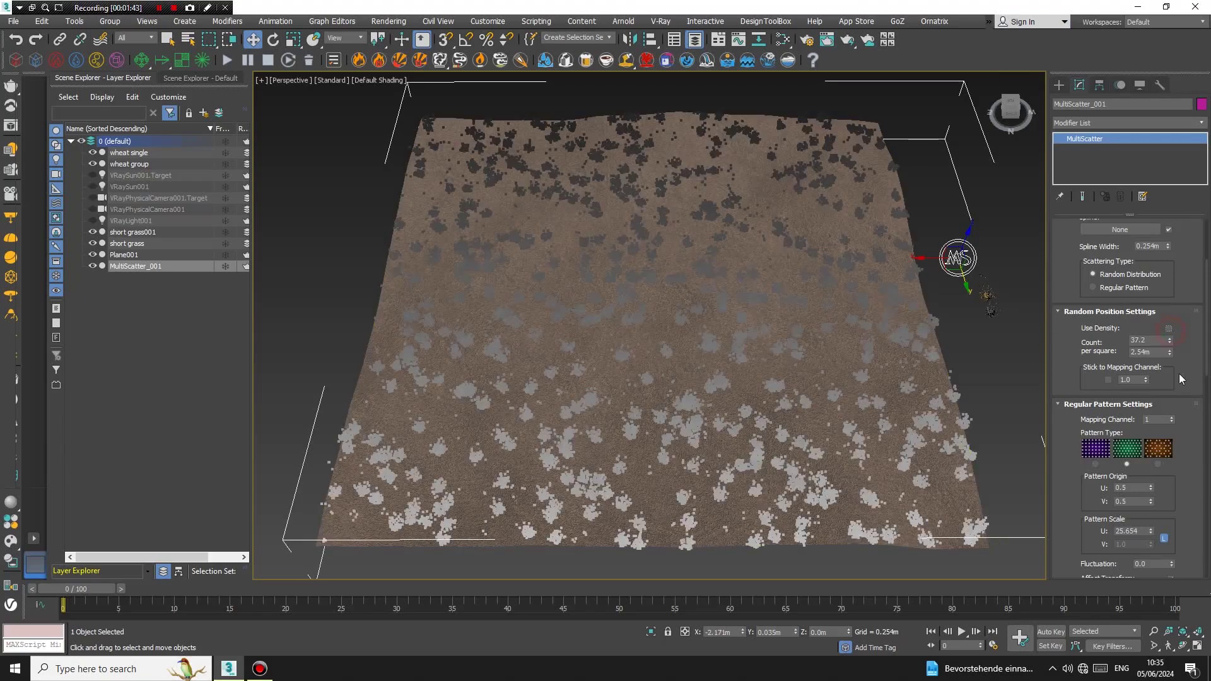
# Draw a curved spline line winding across the middle of the terrain from the near edge to the far edge.
pyautogui.scroll(-1, 1178, 373)
pyautogui.click(1059, 86)
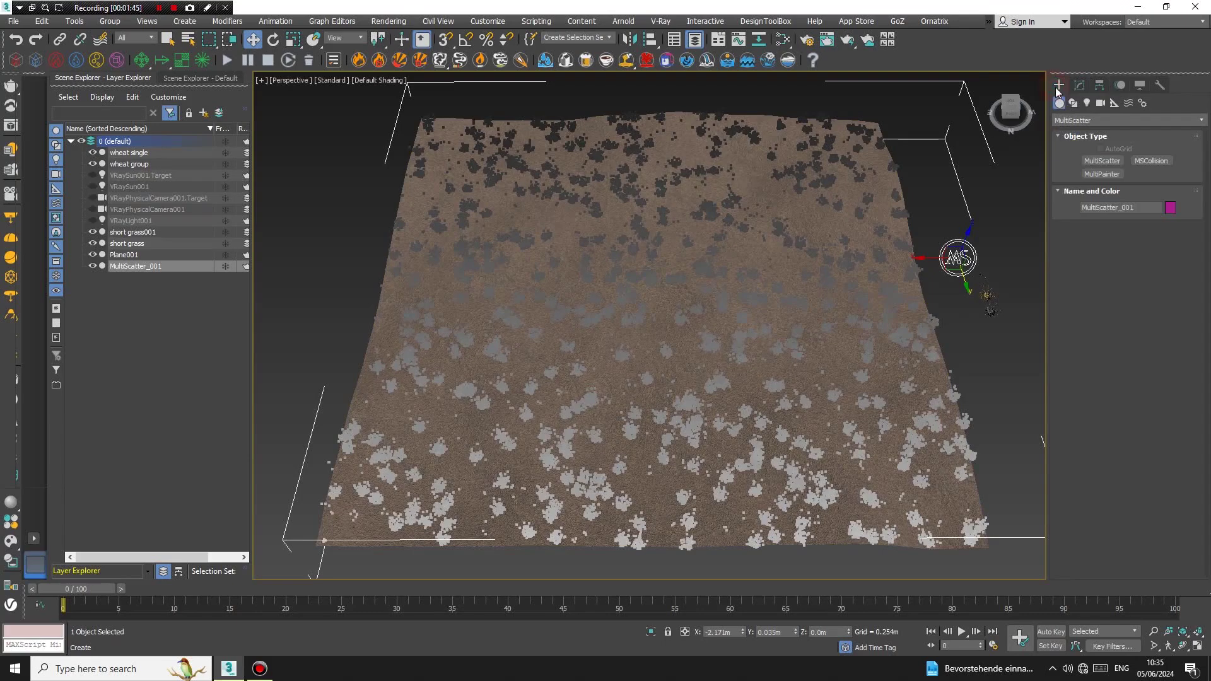
pyautogui.click(1073, 103)
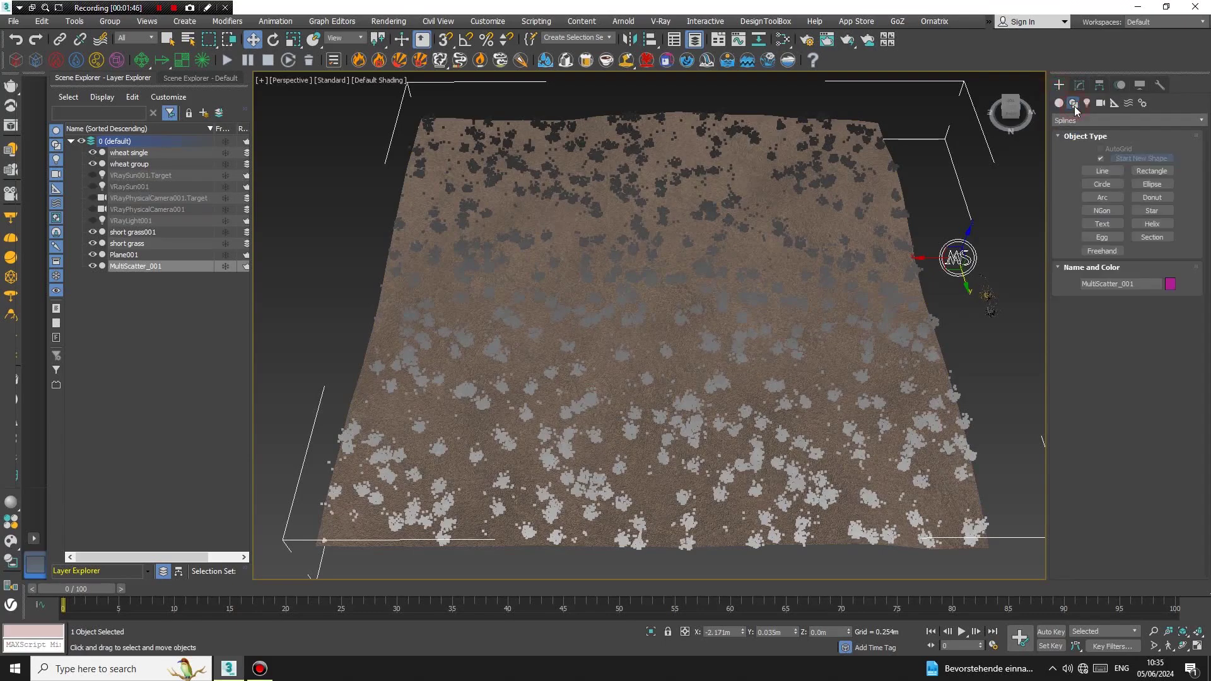
pyautogui.click(1102, 171)
pyautogui.click(668, 555)
pyautogui.click(611, 424)
pyautogui.click(669, 303)
pyautogui.moveTo(659, 117); pyautogui.dragTo(678, 100)
pyautogui.rightClick(698, 102)
# Draw a rectangle spline about 1.43 m long and 0.98 m wide on the terrain beside the line and raise it about 0.03 m.
pyautogui.click(1165, 175)
pyautogui.moveTo(778, 258); pyautogui.dragTo(962, 464)
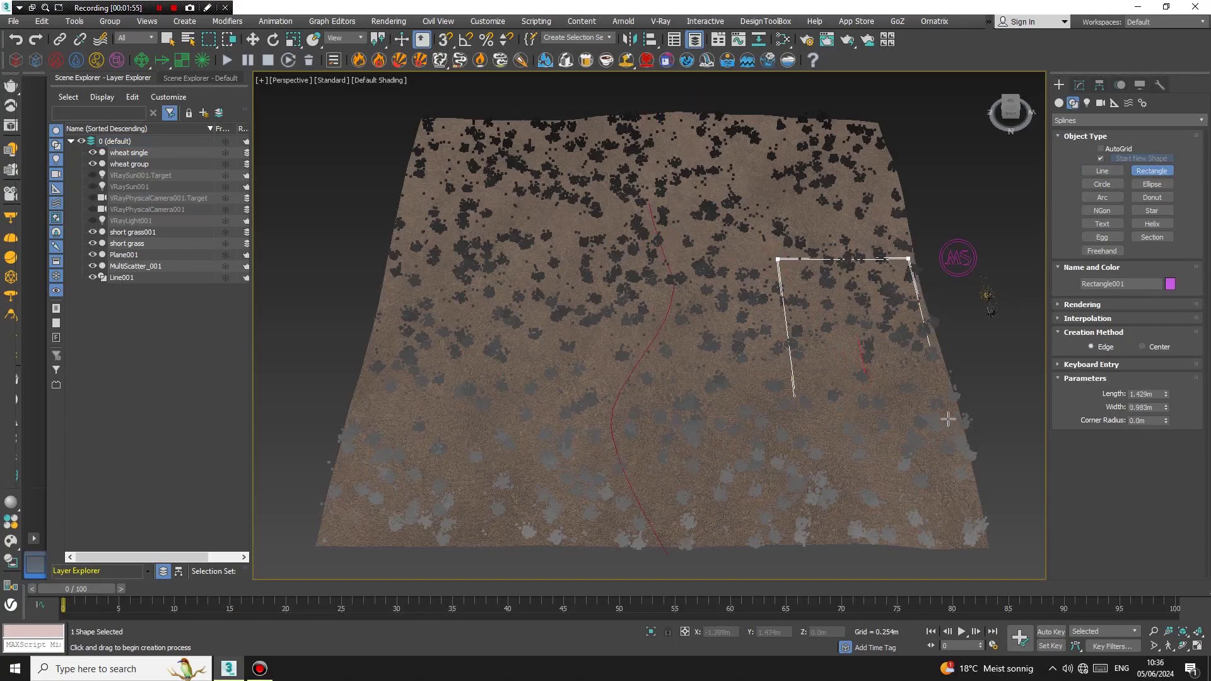
pyautogui.rightClick(903, 349)
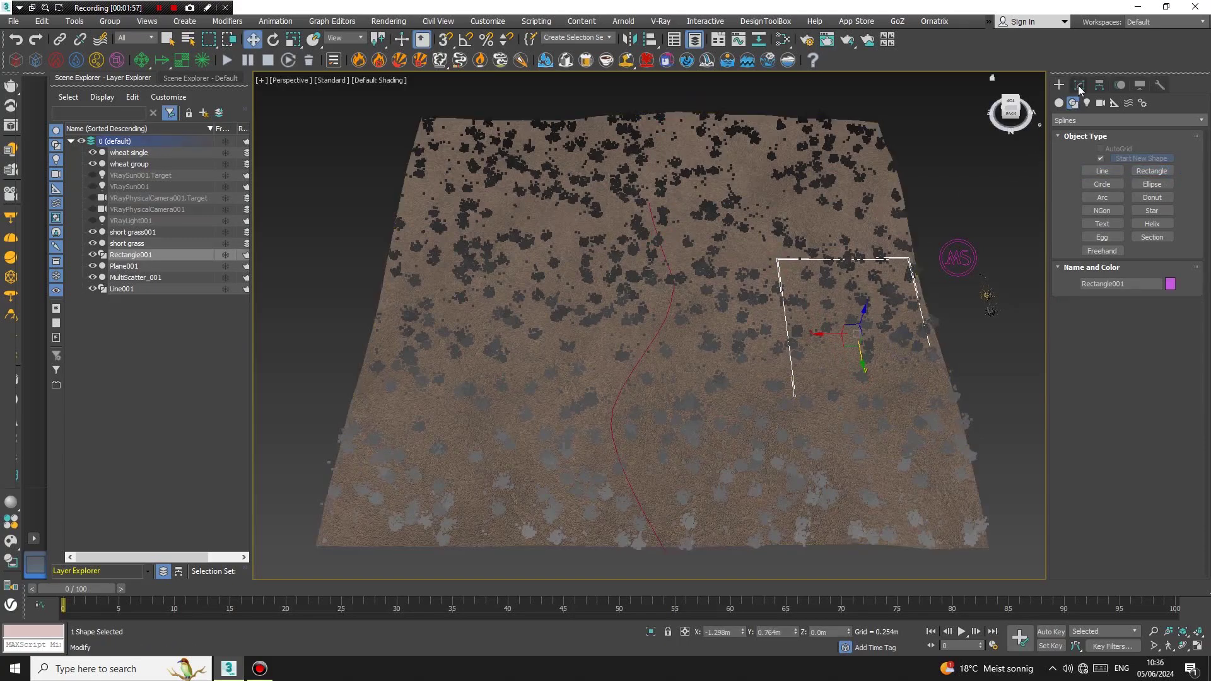
pyautogui.moveTo(861, 322); pyautogui.dragTo(860, 319)
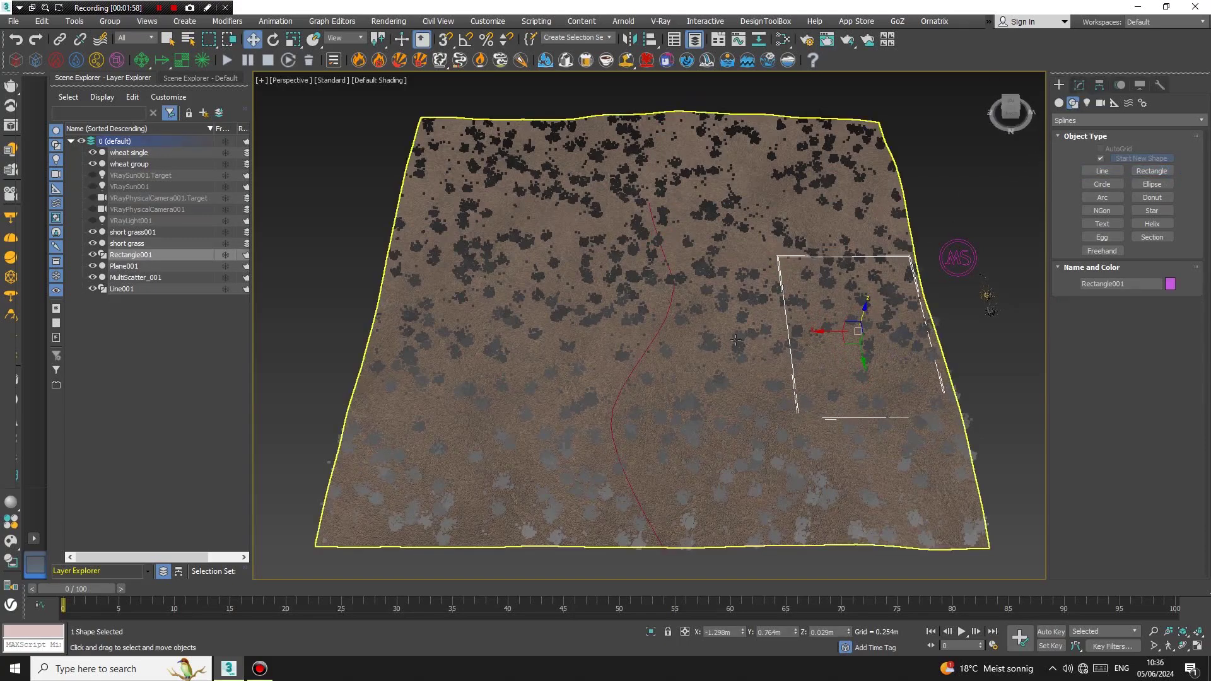
# Select the MultiScatter object and assign Line001 as its distribution spline.
pyautogui.rightClick(962, 265)
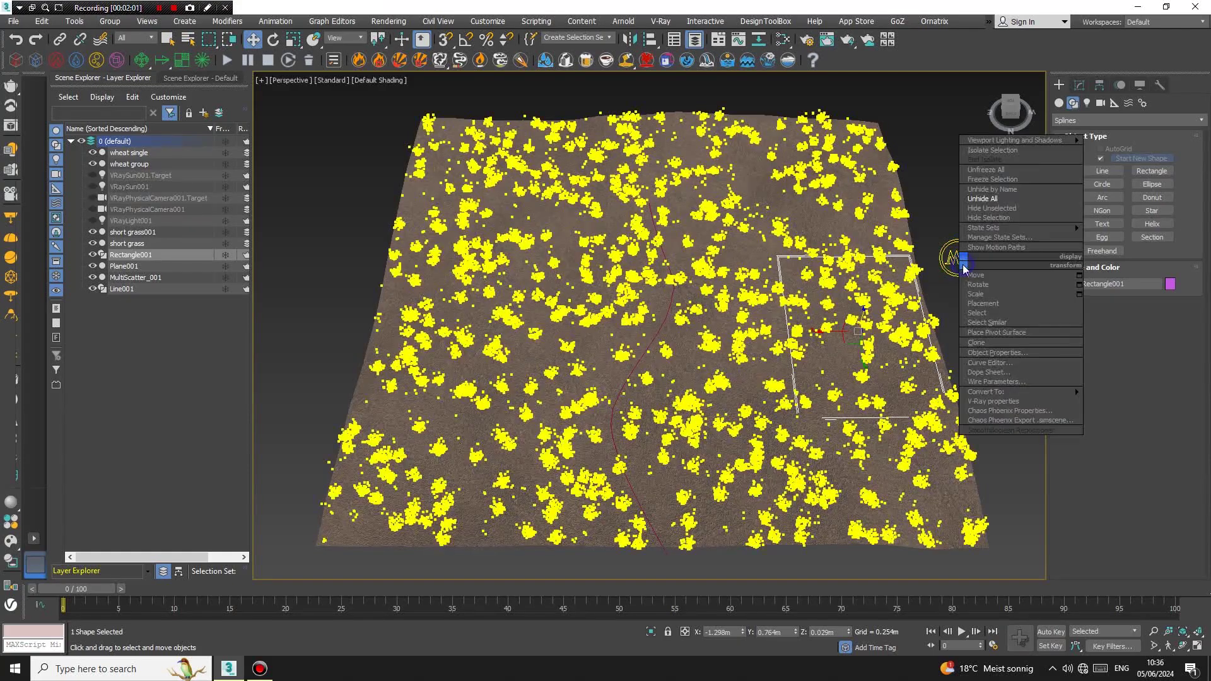
pyautogui.click(966, 270)
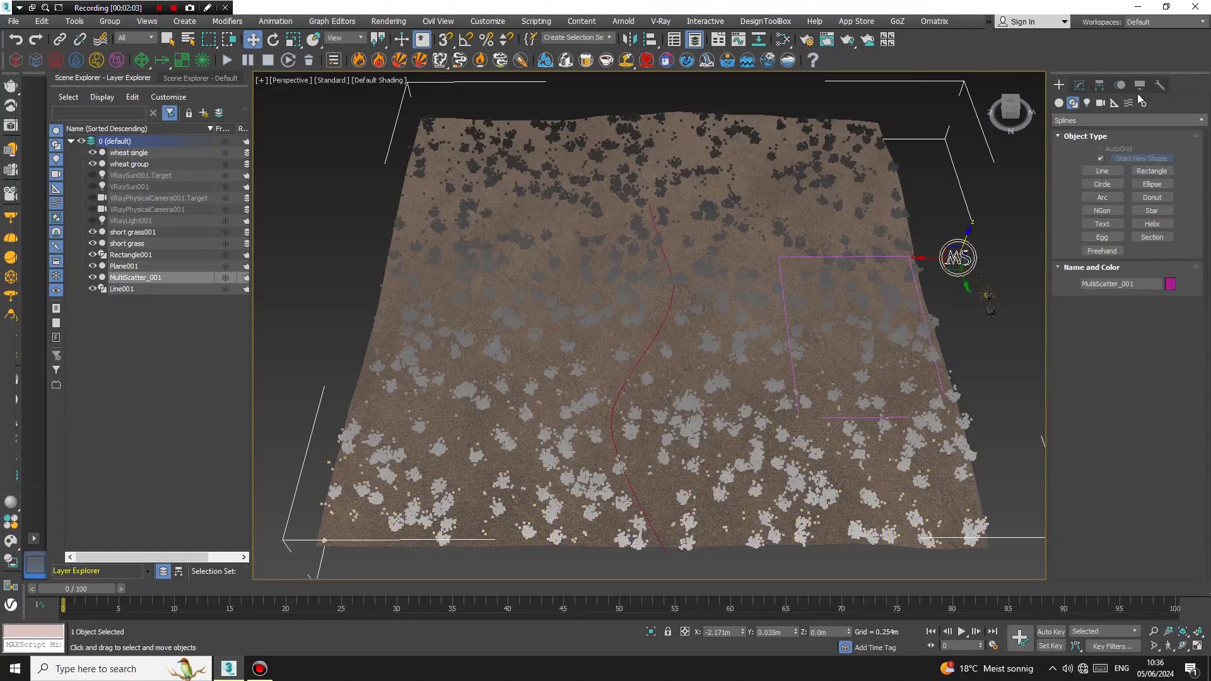
pyautogui.click(1080, 85)
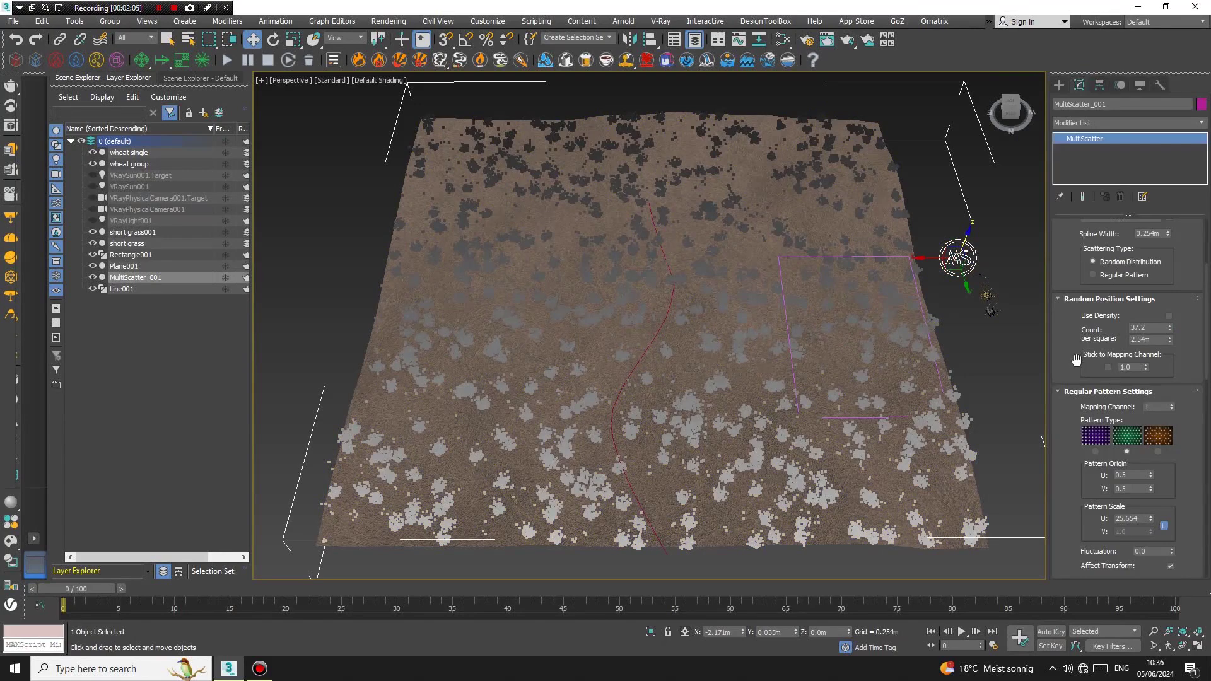
pyautogui.scroll(4, 1073, 367)
pyautogui.click(1098, 364)
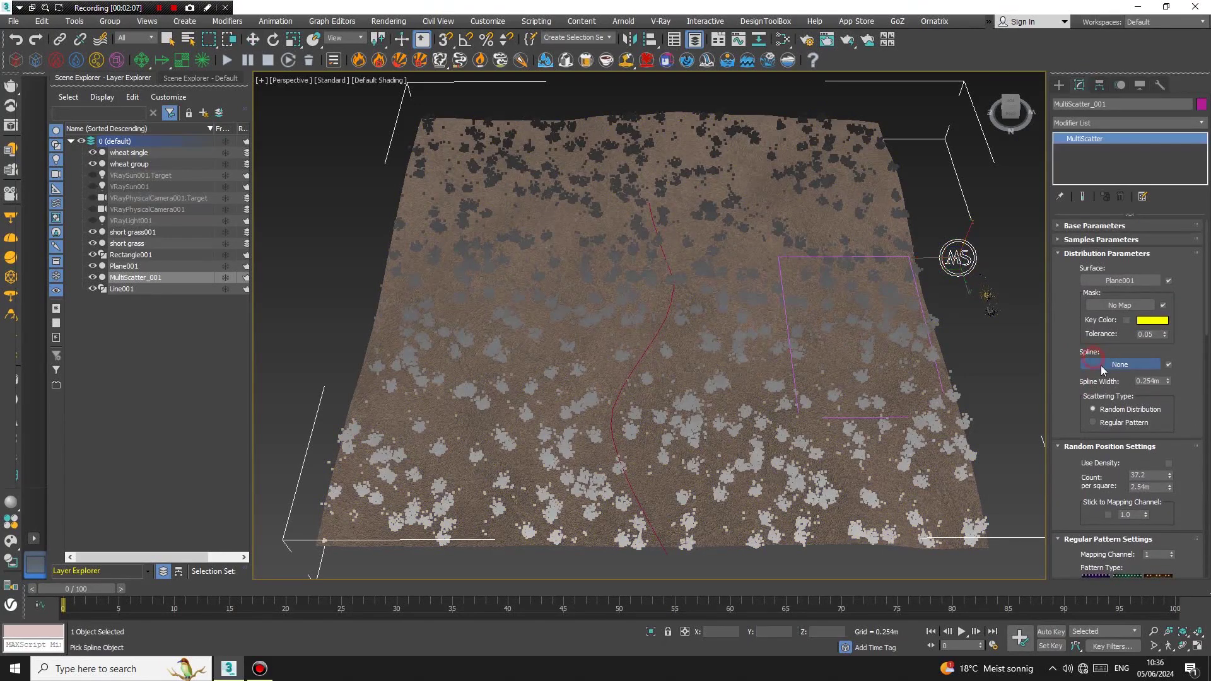
pyautogui.click(673, 290)
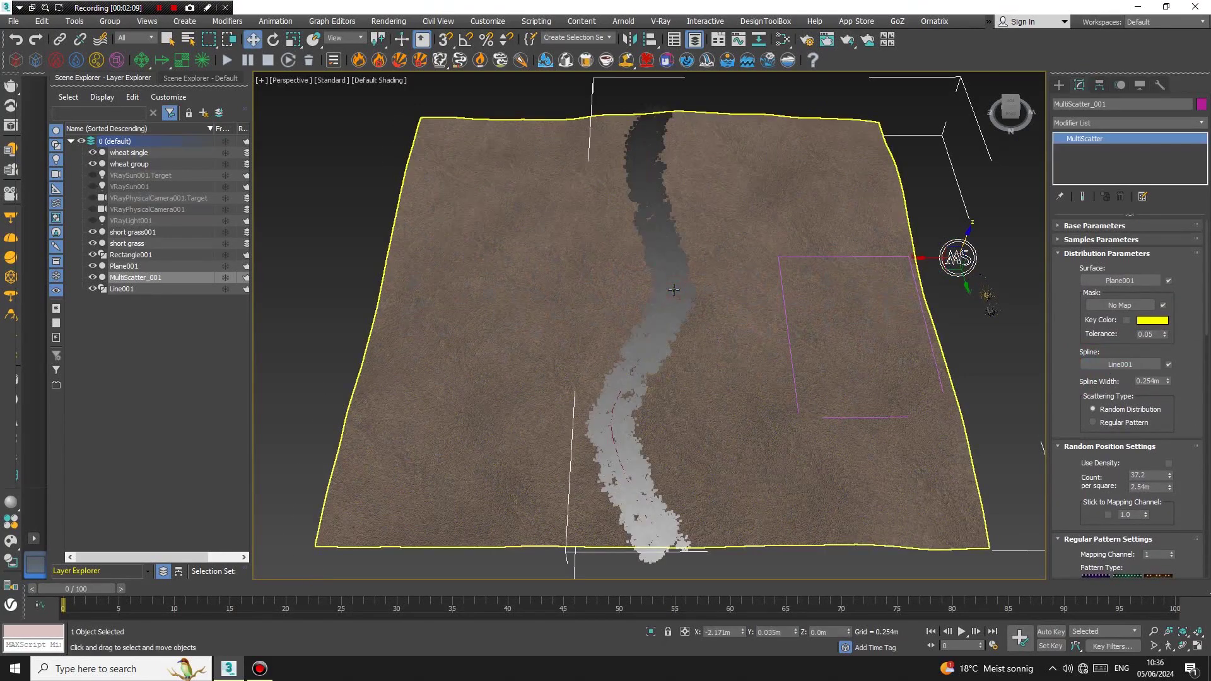
# Select Line001 and try moving it sideways across the terrain to test how the scatter follows it.
pyautogui.click(620, 396)
pyautogui.moveTo(643, 313); pyautogui.dragTo(680, 322)
pyautogui.keyDown('alt'); pyautogui.moveTo(671, 368); pyautogui.dragTo(693, 306, button='middle'); pyautogui.keyUp('alt')
pyautogui.moveTo(652, 299); pyautogui.dragTo(711, 316)
pyautogui.keyDown('alt'); pyautogui.moveTo(711, 317); pyautogui.dragTo(643, 350, button='middle'); pyautogui.keyUp('alt')
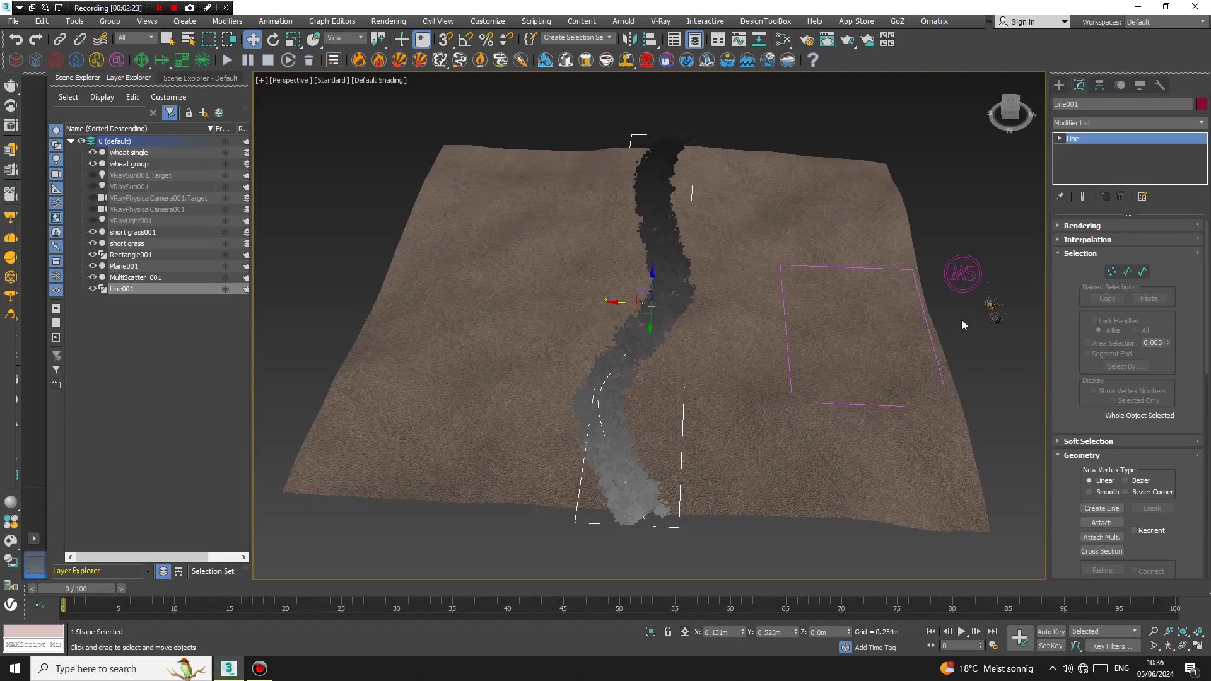
# Select the MultiScatter object again and assign Rectangle001 as its distribution spline.
pyautogui.click(963, 274)
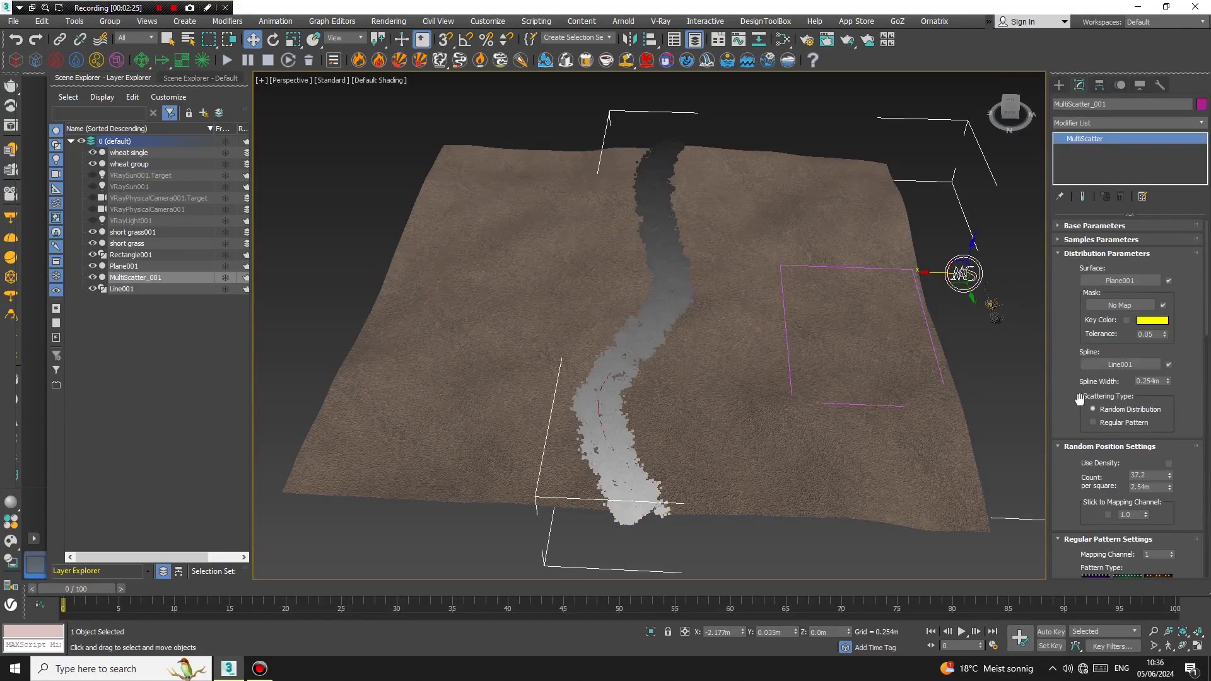
pyautogui.scroll(-1, 1070, 408)
pyautogui.click(1108, 352)
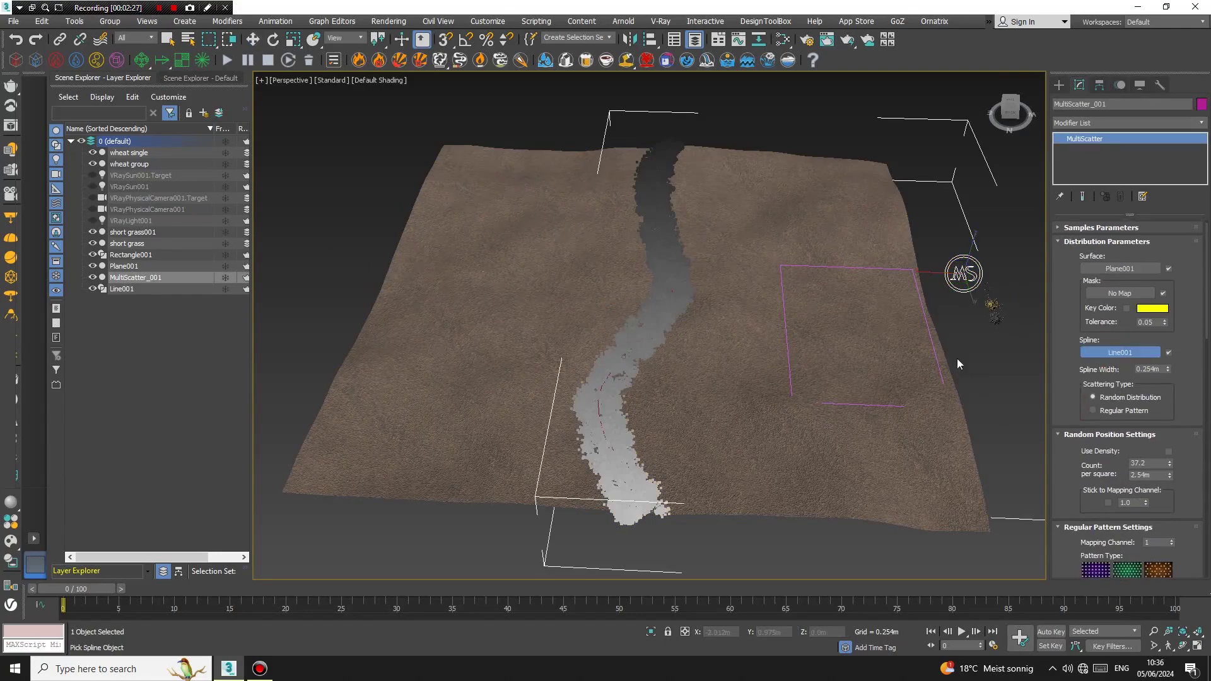
pyautogui.click(938, 361)
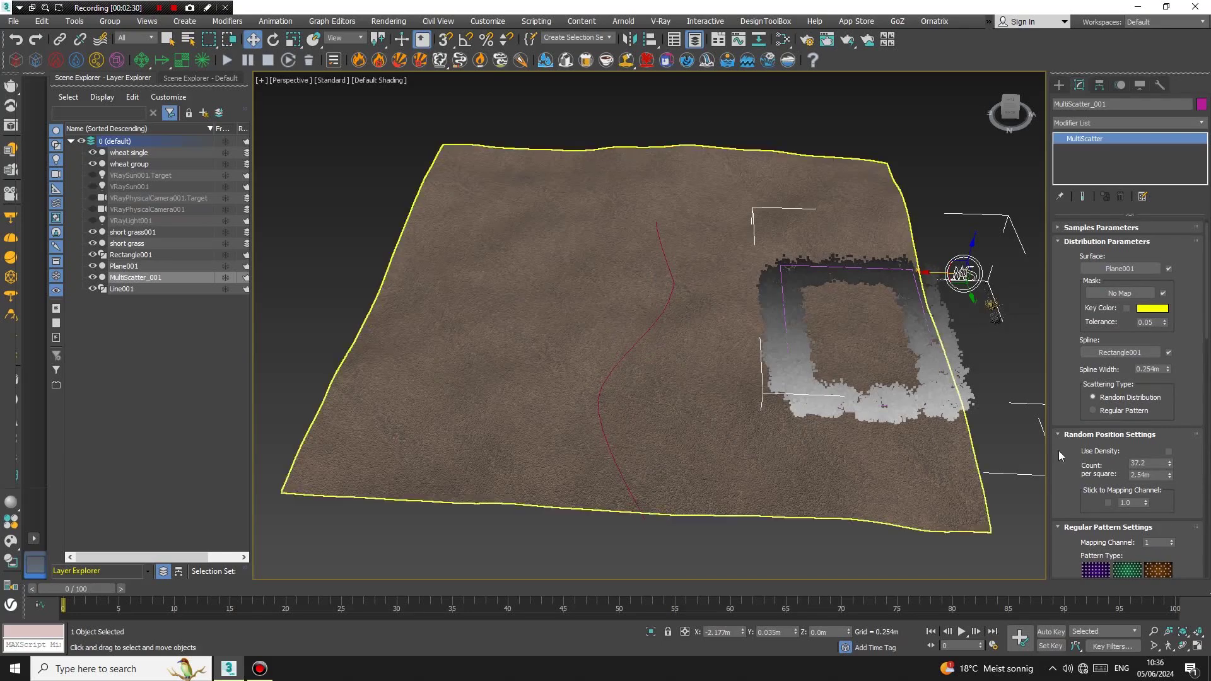
# Assign Rectangle001 as the MultiScatter border spline.
pyautogui.moveTo(1194, 417); pyautogui.dragTo(1197, 194)
pyautogui.moveTo(1078, 453); pyautogui.dragTo(1106, 213)
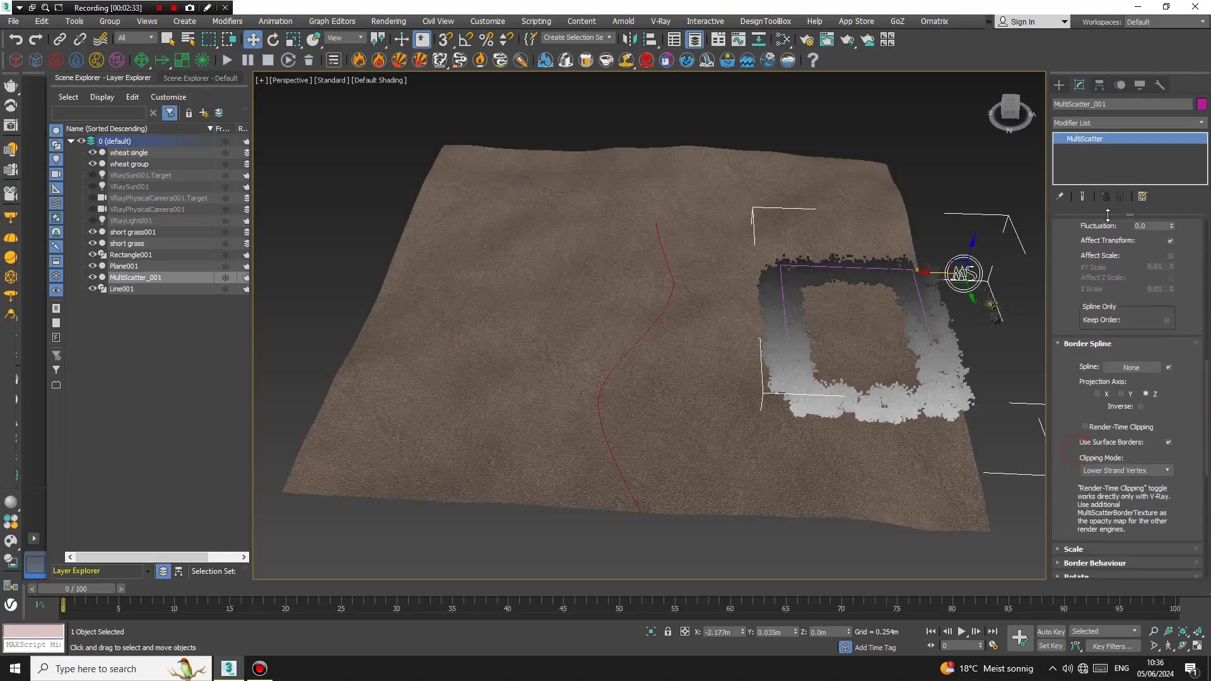
pyautogui.click(927, 326)
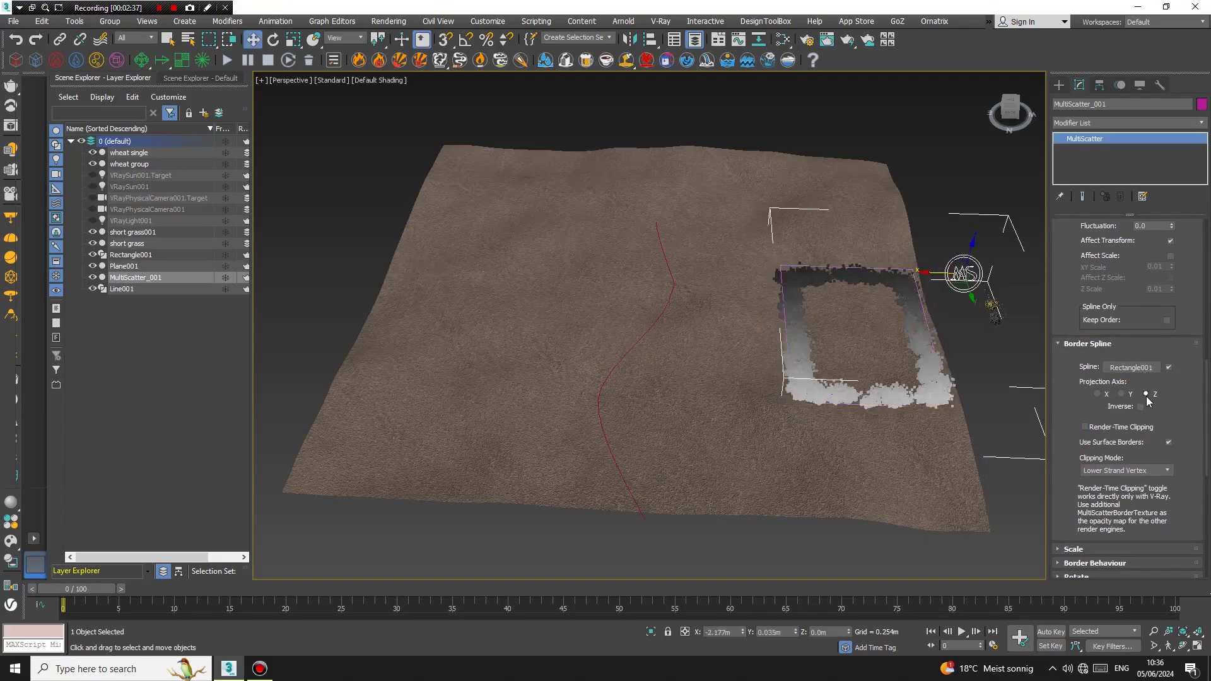
# Turn off the Rectangle001 distribution spline in the MultiScatter distribution settings.
pyautogui.moveTo(1196, 285); pyautogui.dragTo(1183, 470)
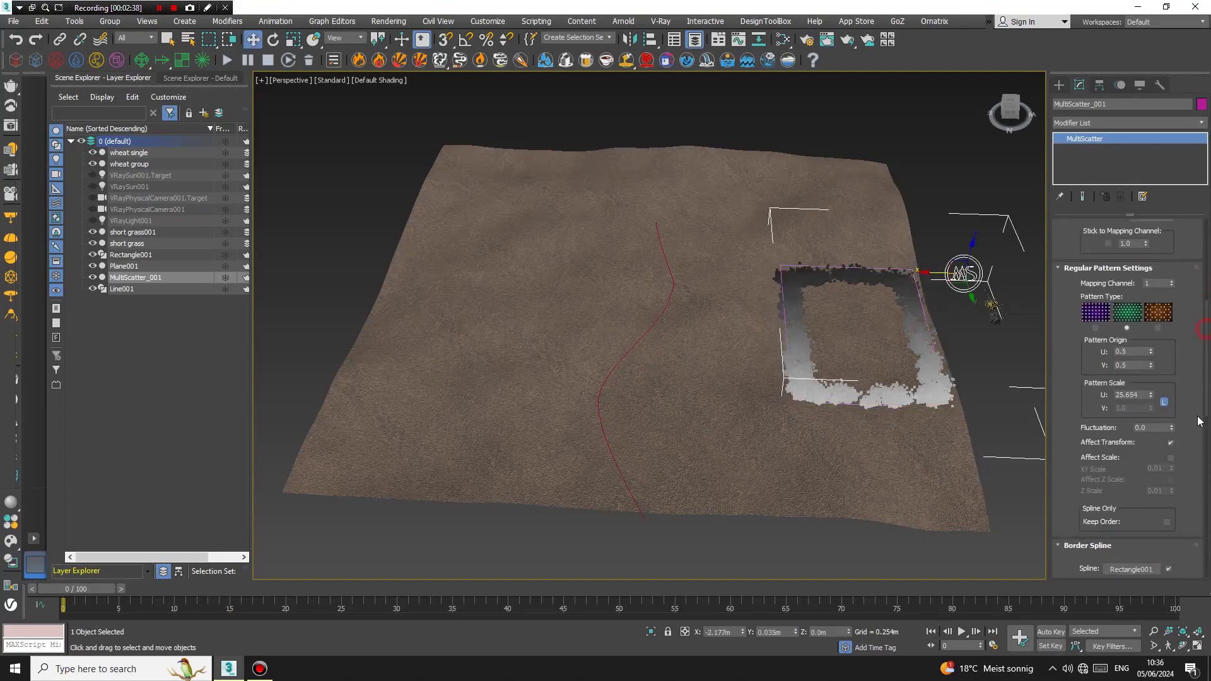
pyautogui.scroll(3, 1188, 454)
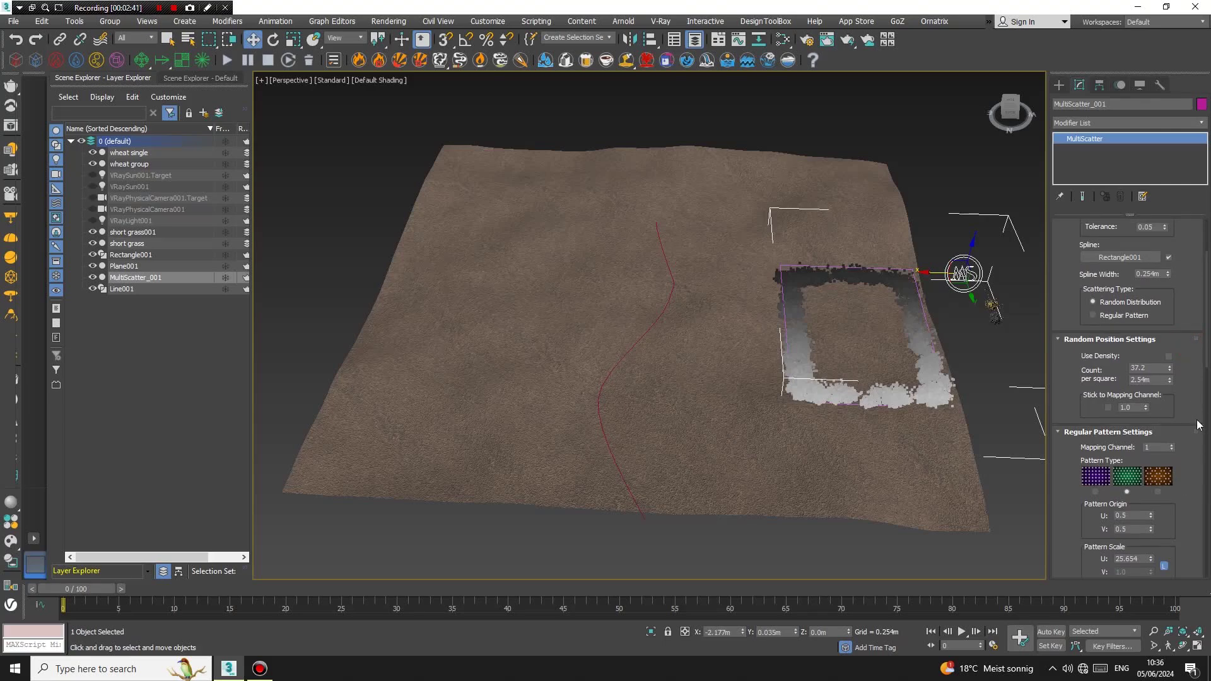
pyautogui.scroll(2, 1198, 425)
pyautogui.click(1168, 326)
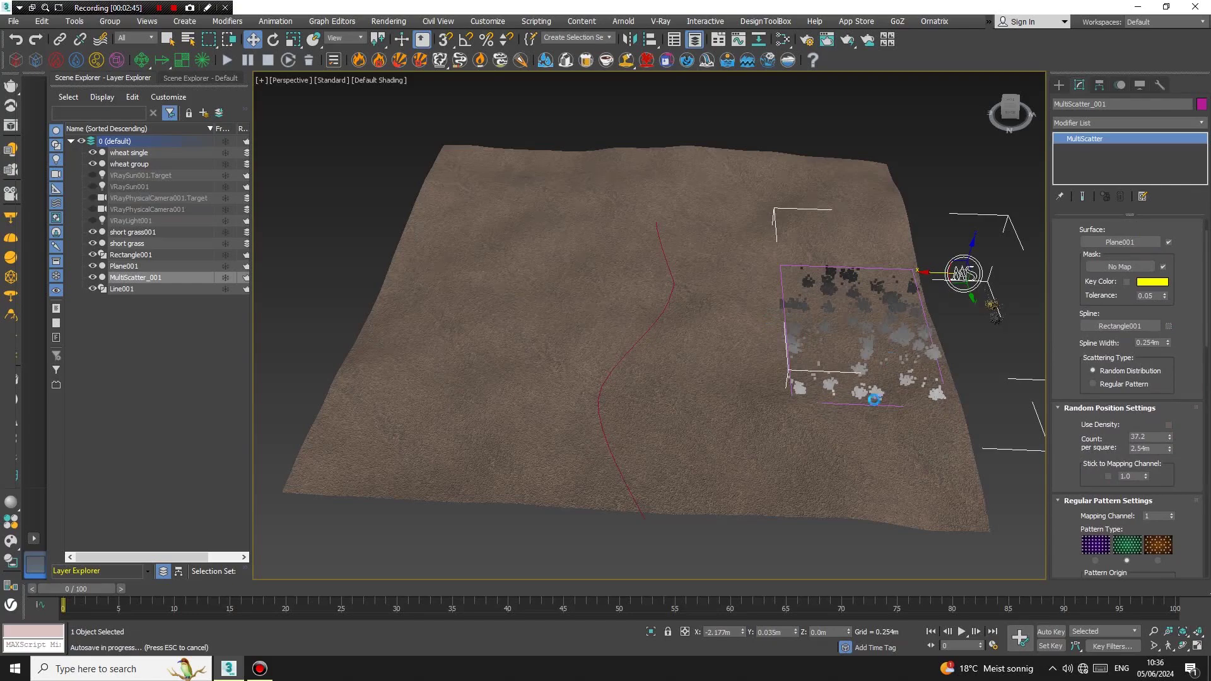
# Select Rectangle001 and try moving it across the terrain to test how the scatter border follows it.
pyautogui.scroll(-10, 1180, 274)
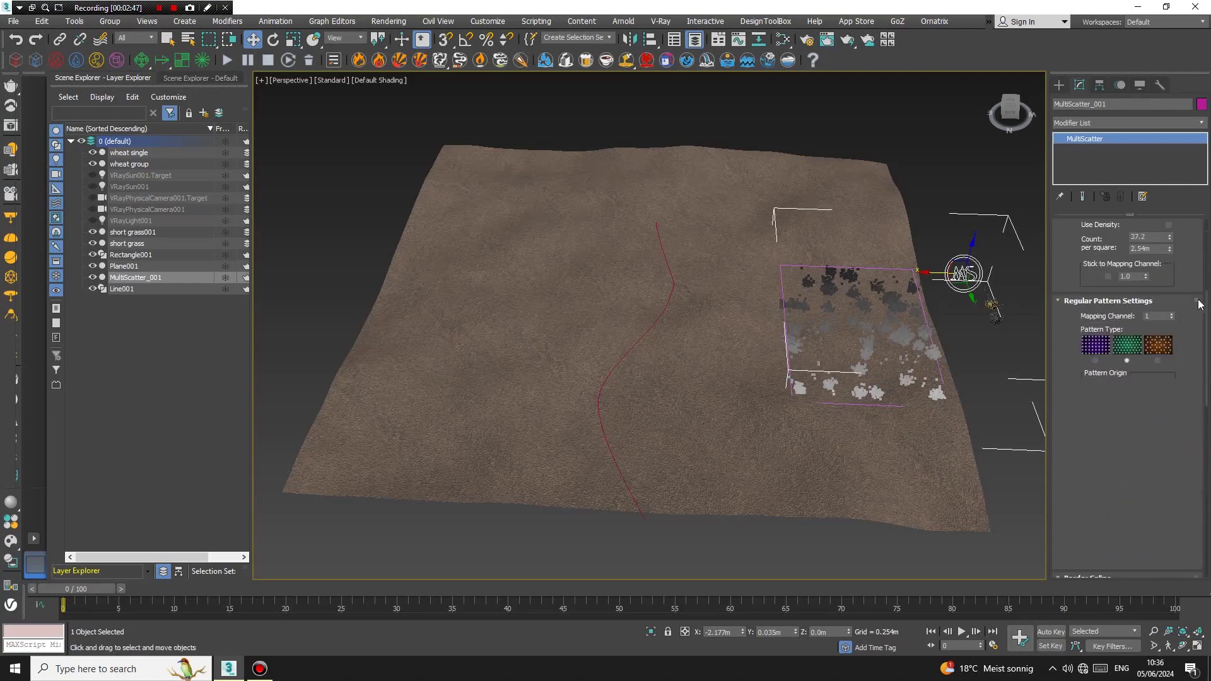
pyautogui.scroll(-3, 1186, 414)
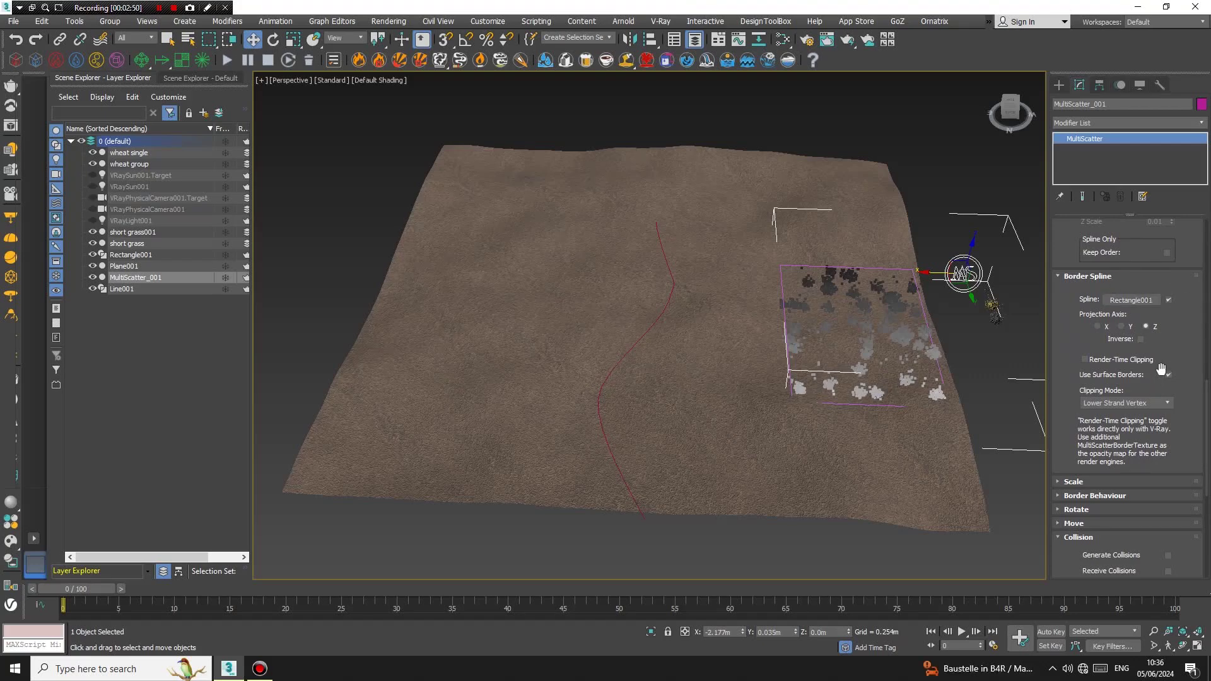
pyautogui.scroll(1, 1173, 305)
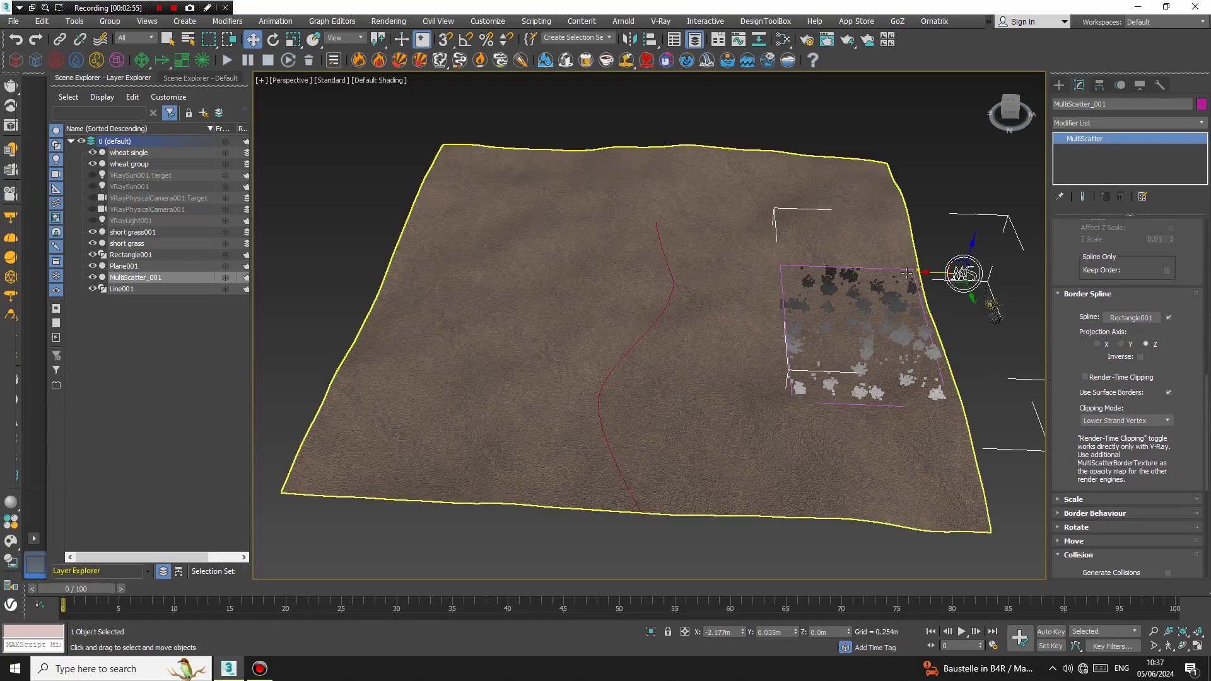
pyautogui.click(908, 270)
pyautogui.moveTo(823, 336); pyautogui.dragTo(874, 344)
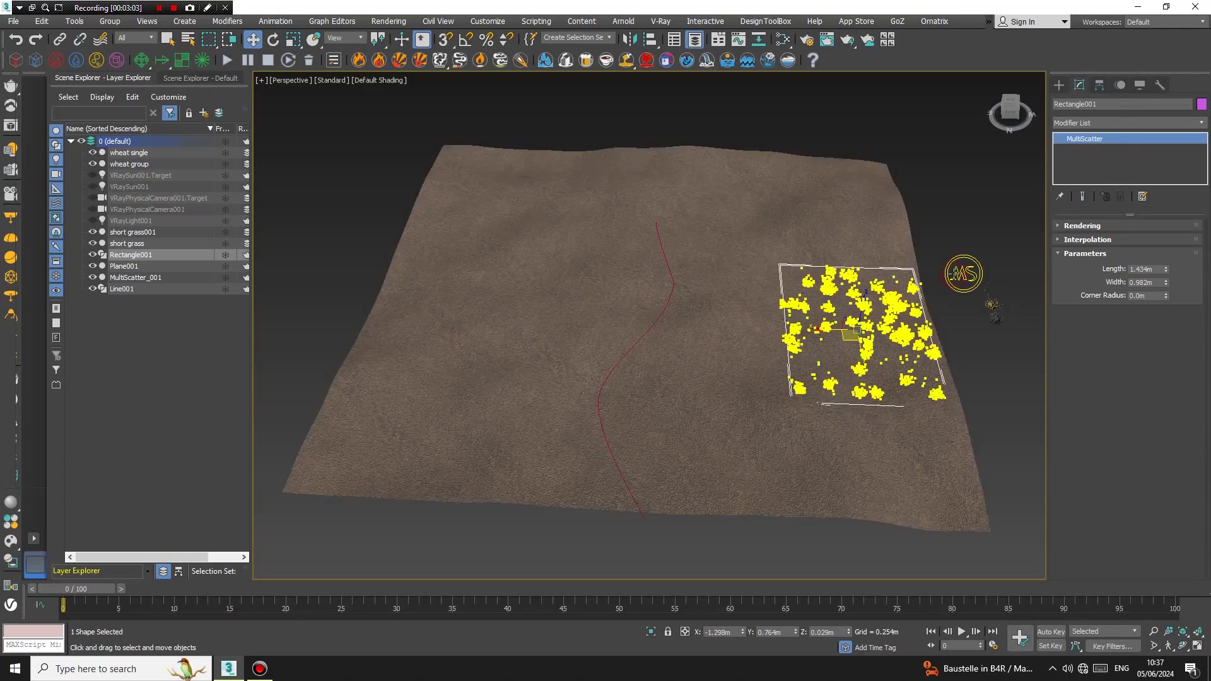
# Delete the Rectangle001 and Line001 splines from the terrain.
pyautogui.click(963, 274)
pyautogui.click(895, 268)
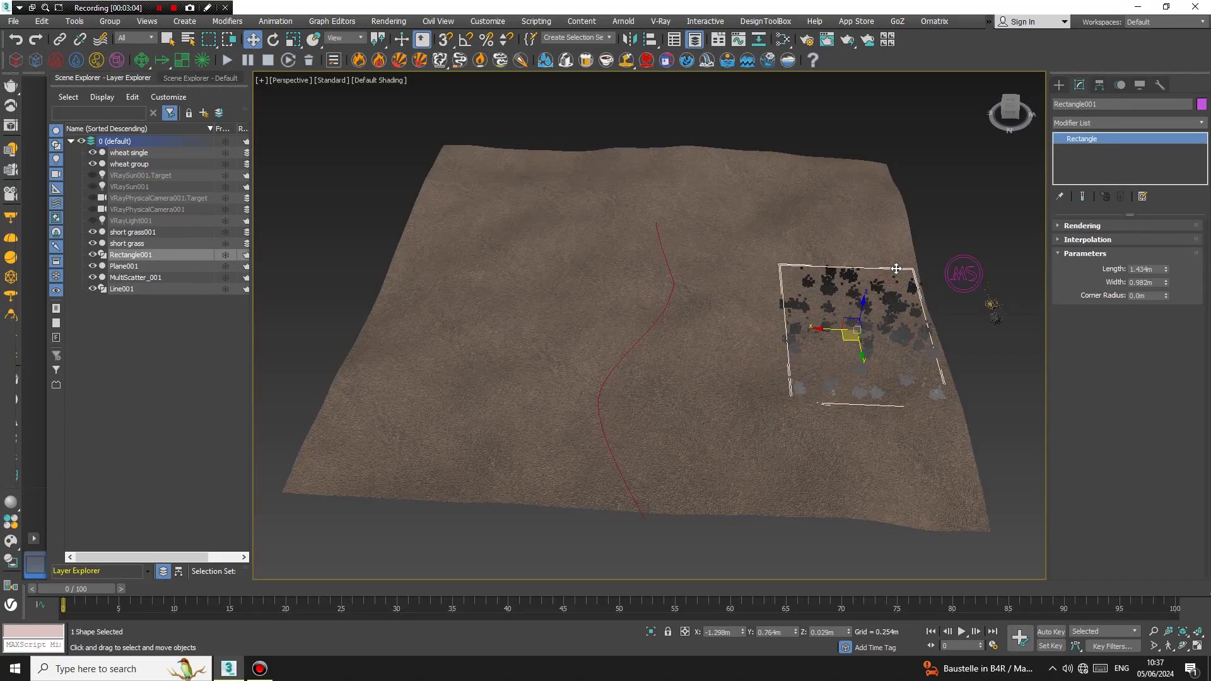
pyautogui.press('Delete')
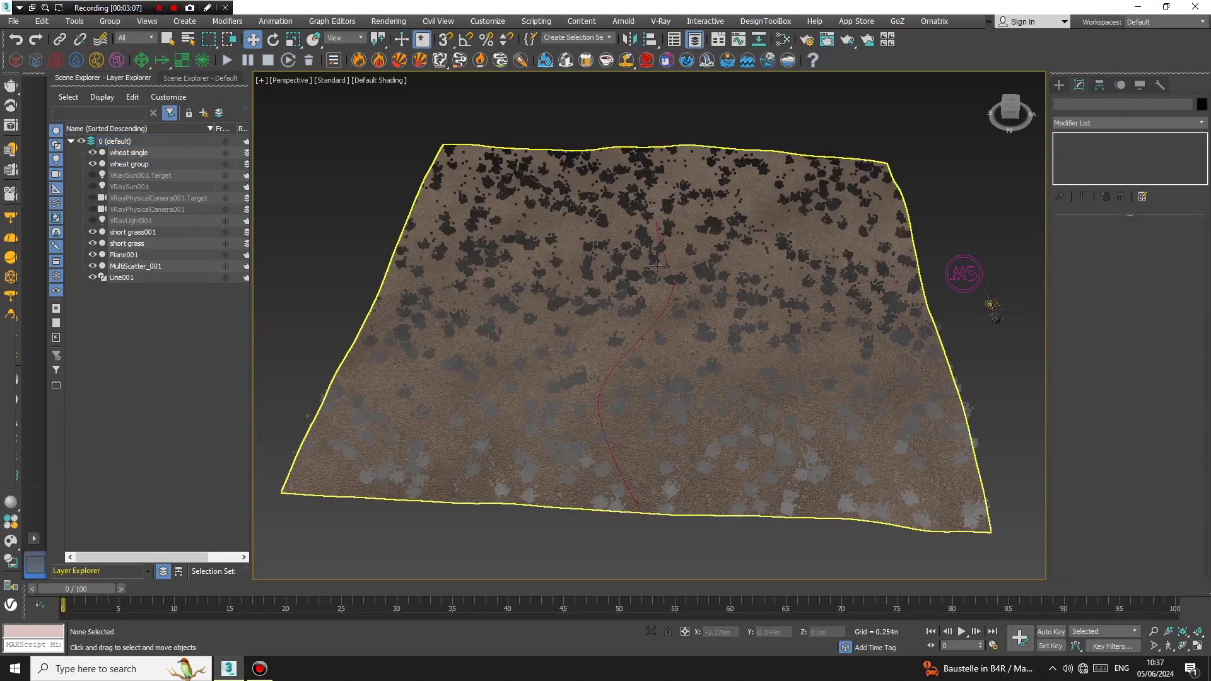
pyautogui.click(661, 305)
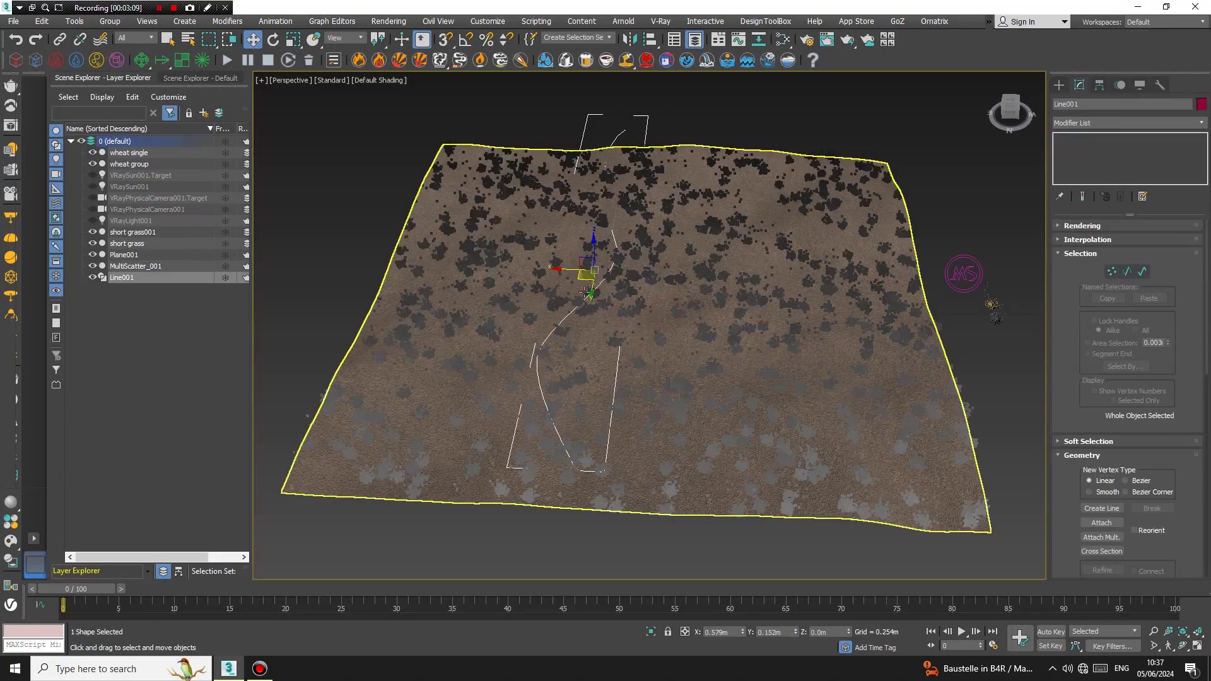
pyautogui.press('Delete')
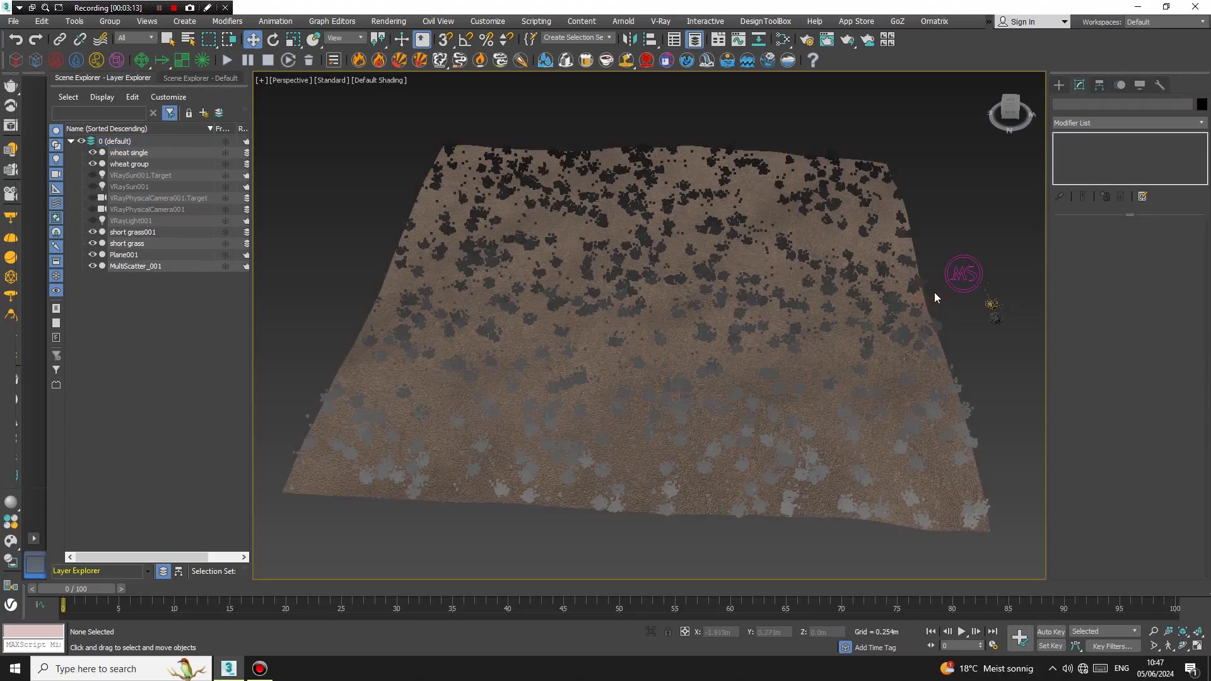
# Convert the terrain plane to an Editable Poly and add a VertexPaint modifier to it.
pyautogui.click(850, 238)
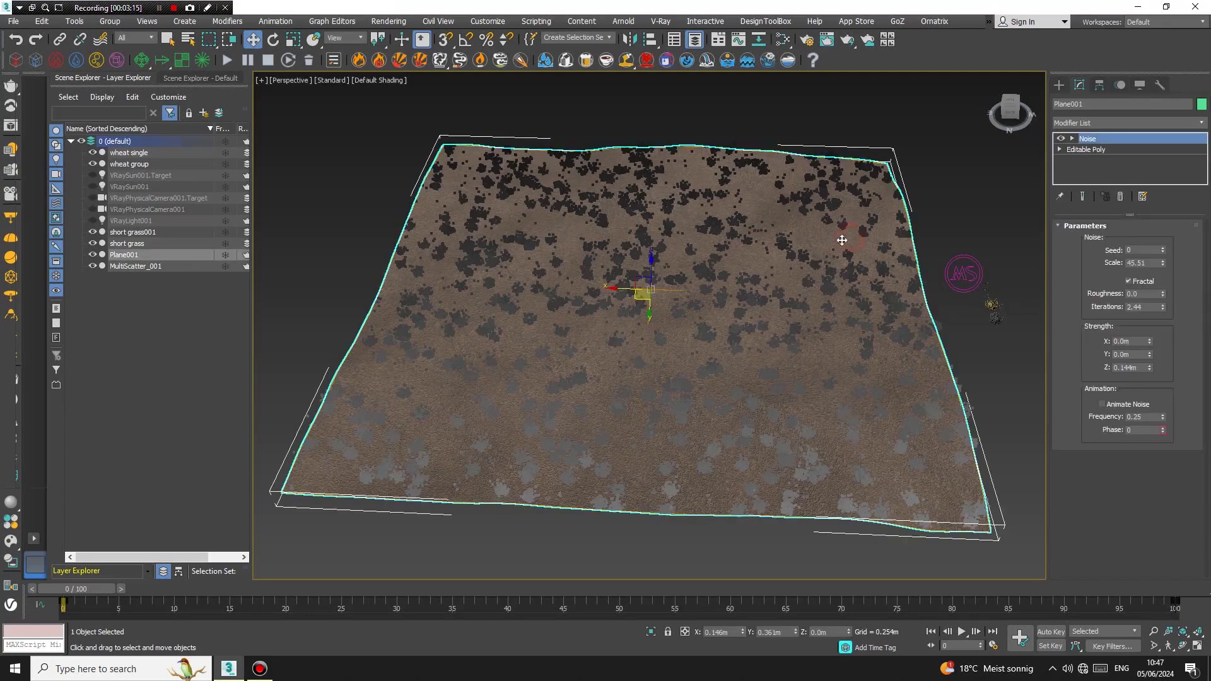
pyautogui.rightClick(773, 225)
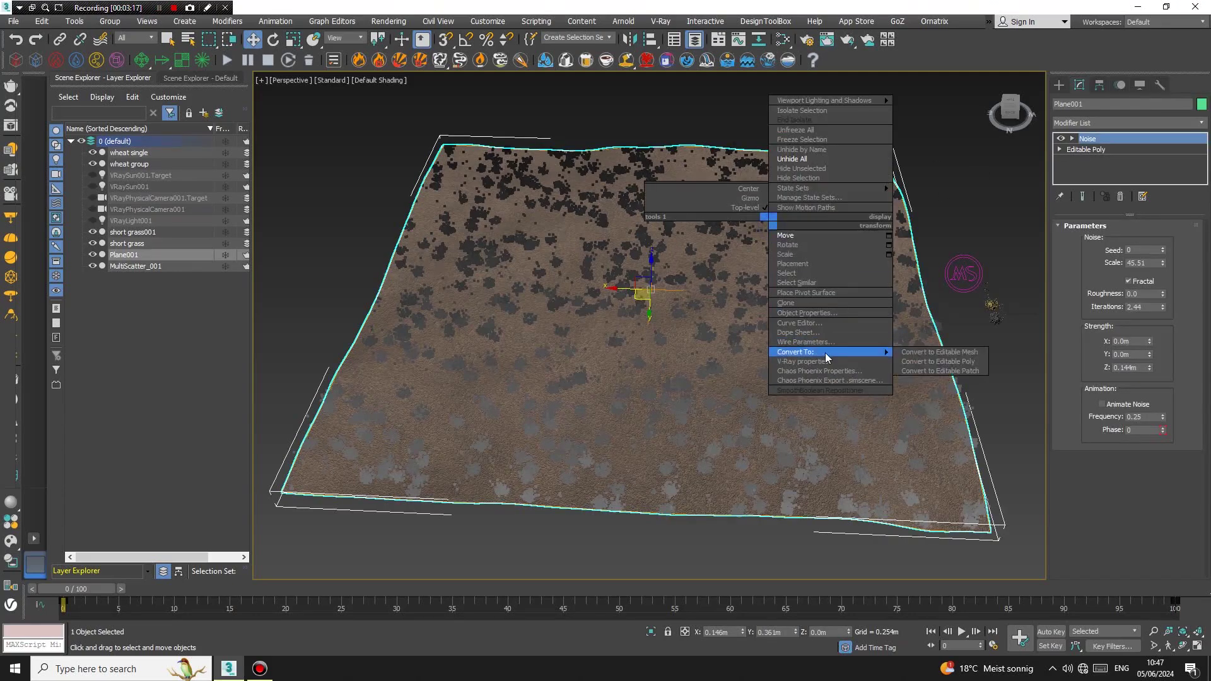
pyautogui.click(921, 358)
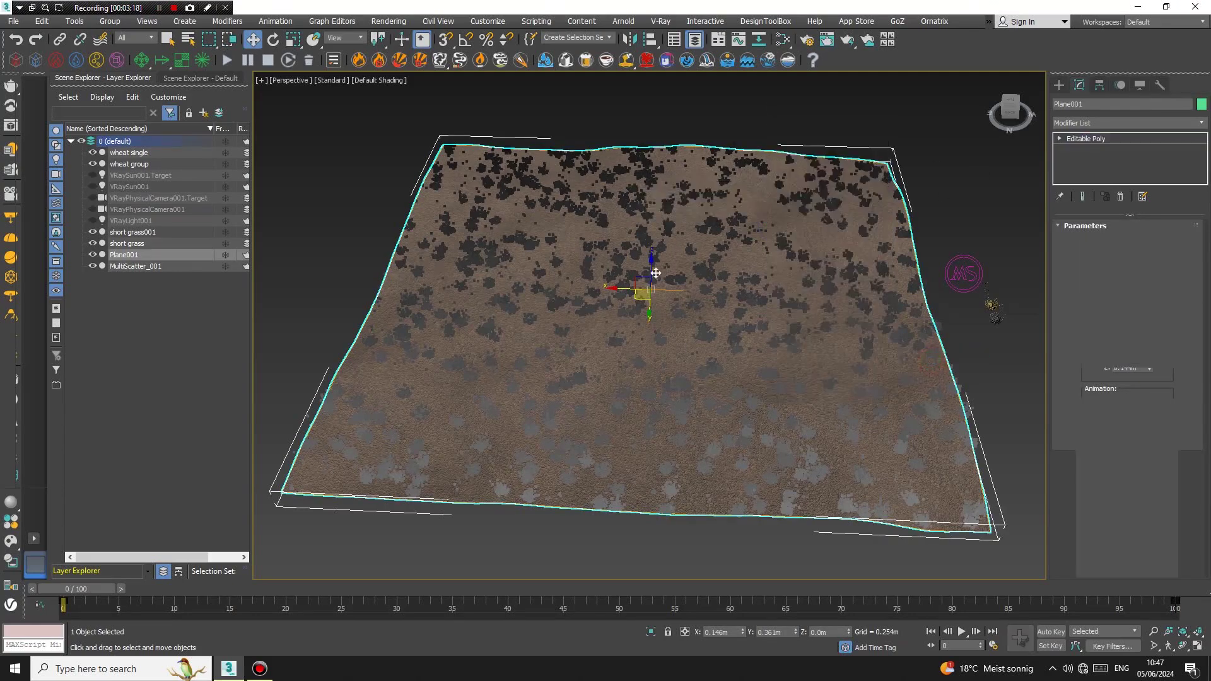
pyautogui.click(1112, 124)
pyautogui.moveTo(1204, 174); pyautogui.dragTo(1203, 543)
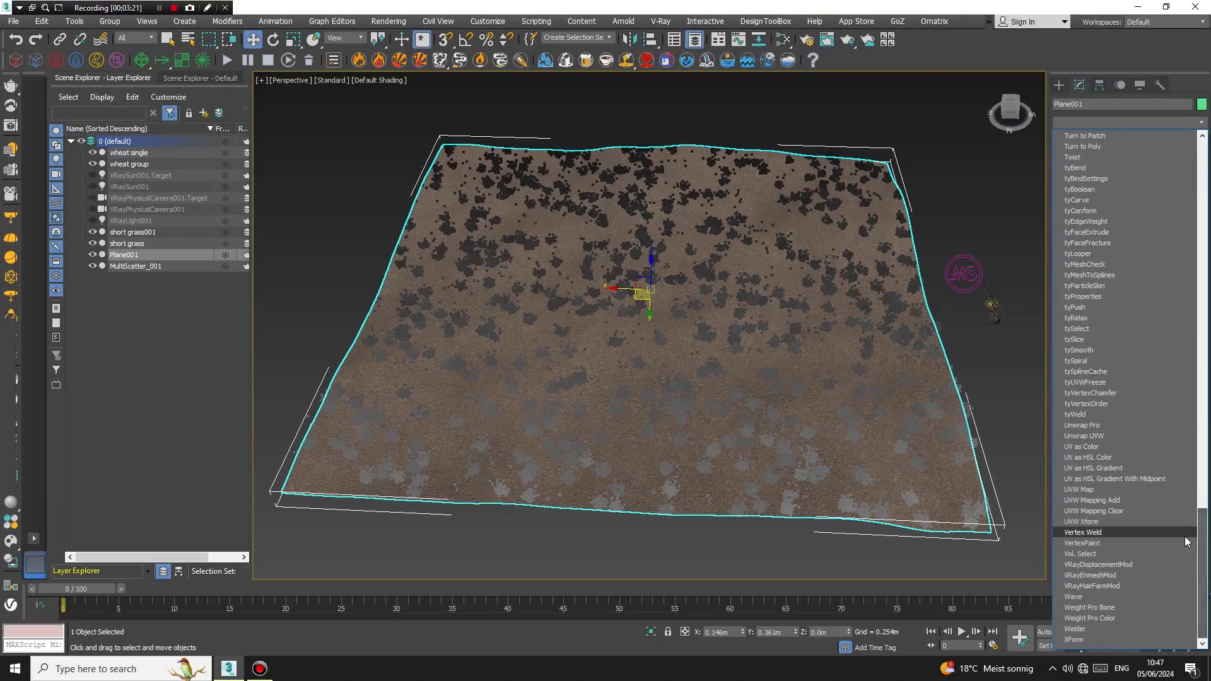
pyautogui.click(1072, 543)
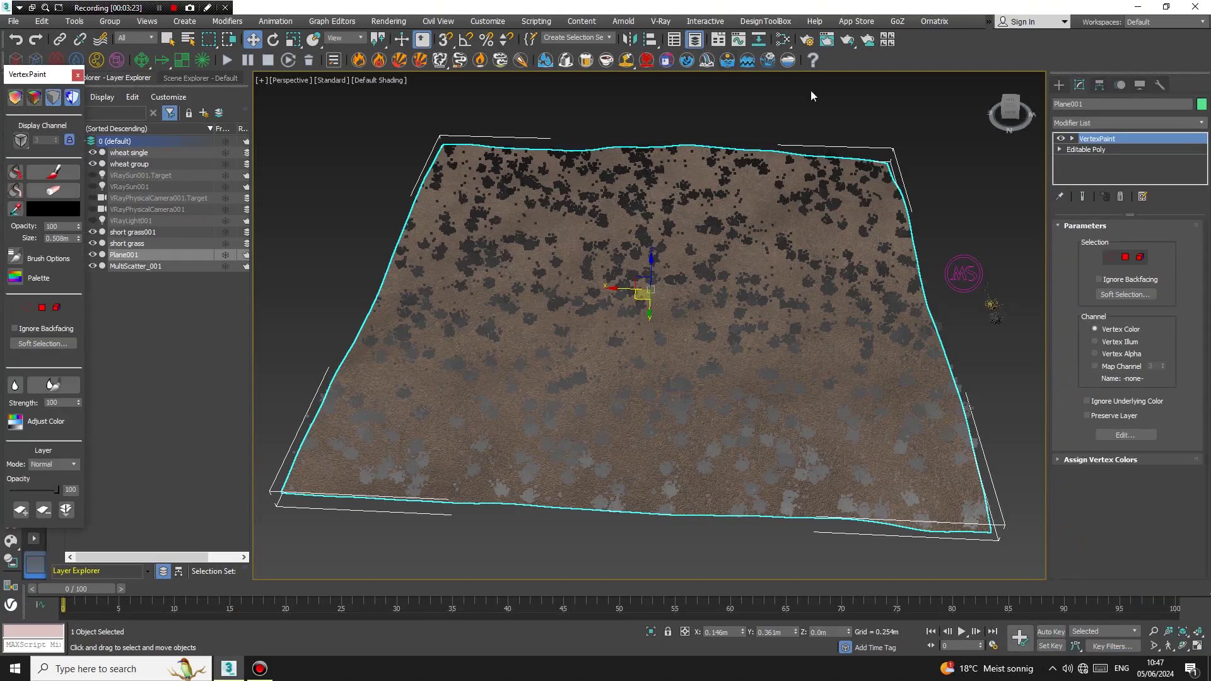
# Set the VertexPaint brush colour to white.
pyautogui.keyDown('alt'); pyautogui.moveTo(605, 364); pyautogui.dragTo(617, 367, button='middle'); pyautogui.keyUp('alt')
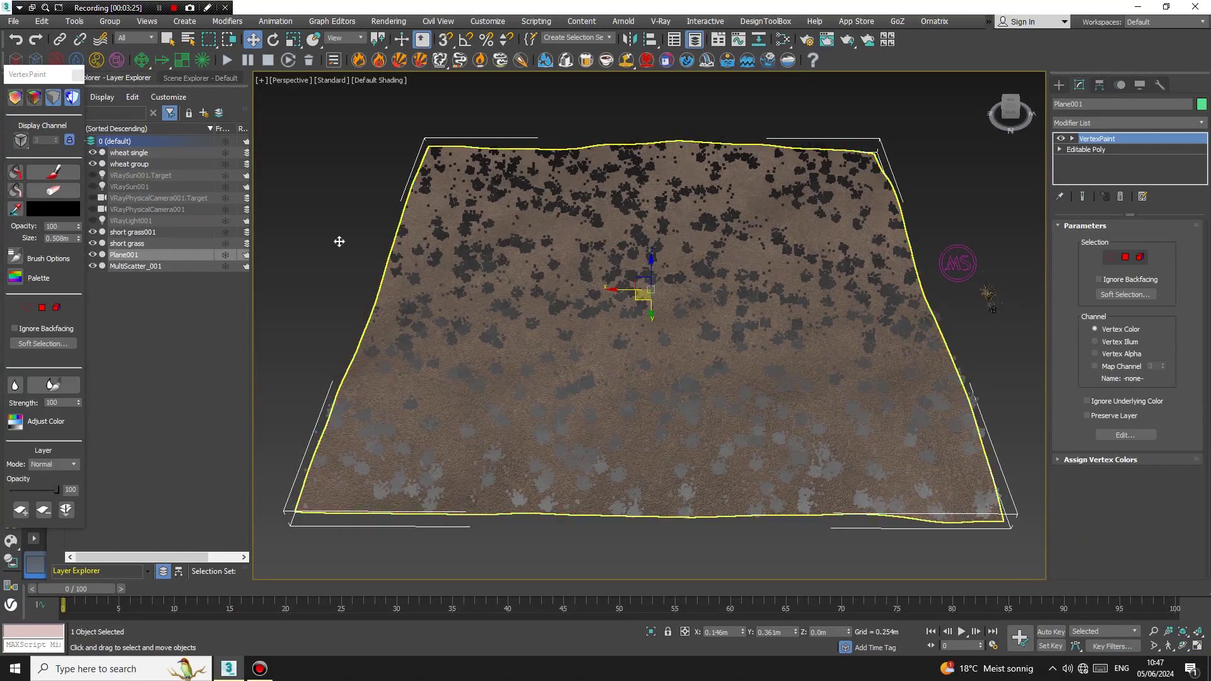
pyautogui.click(45, 209)
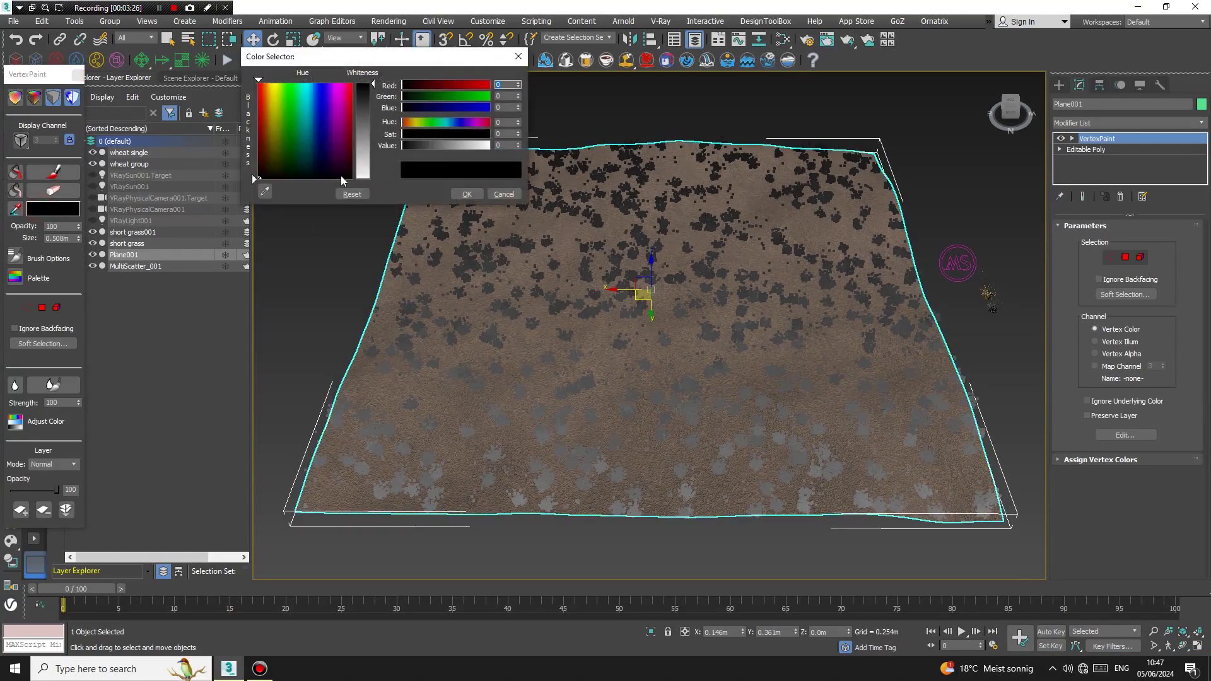
pyautogui.click(363, 178)
pyautogui.click(467, 194)
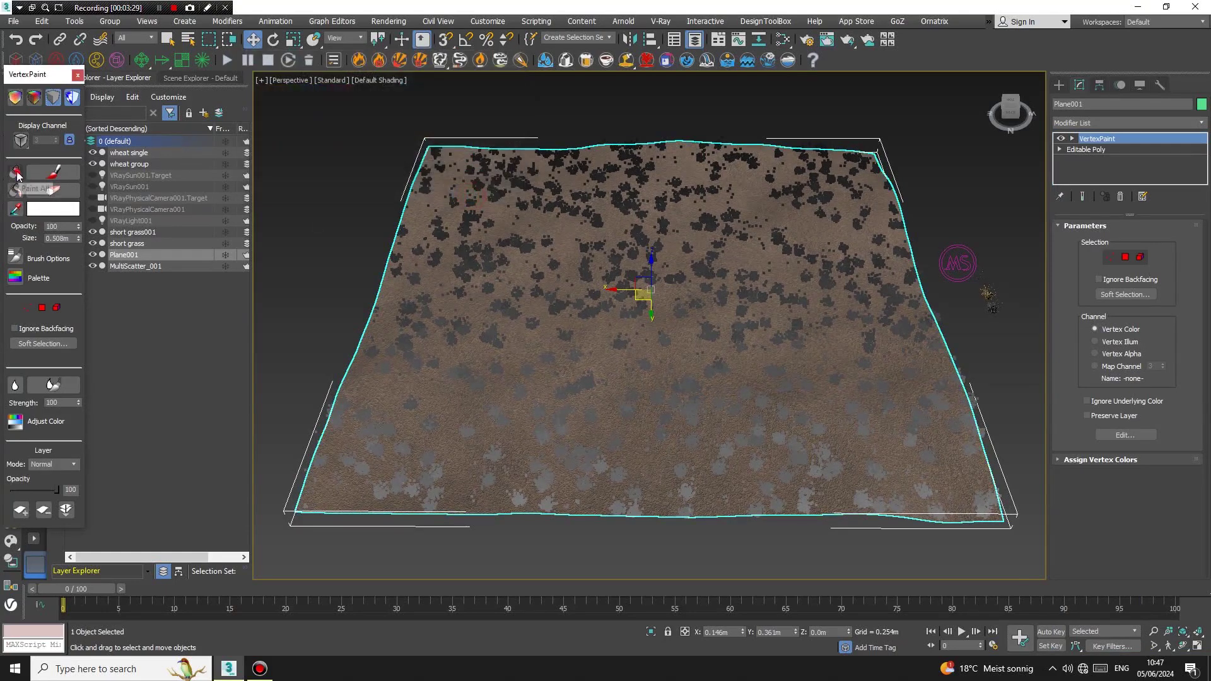
# Switch the terrain to the textured vertex colour display and set the VertexPaint brush colour to black.
pyautogui.click(33, 99)
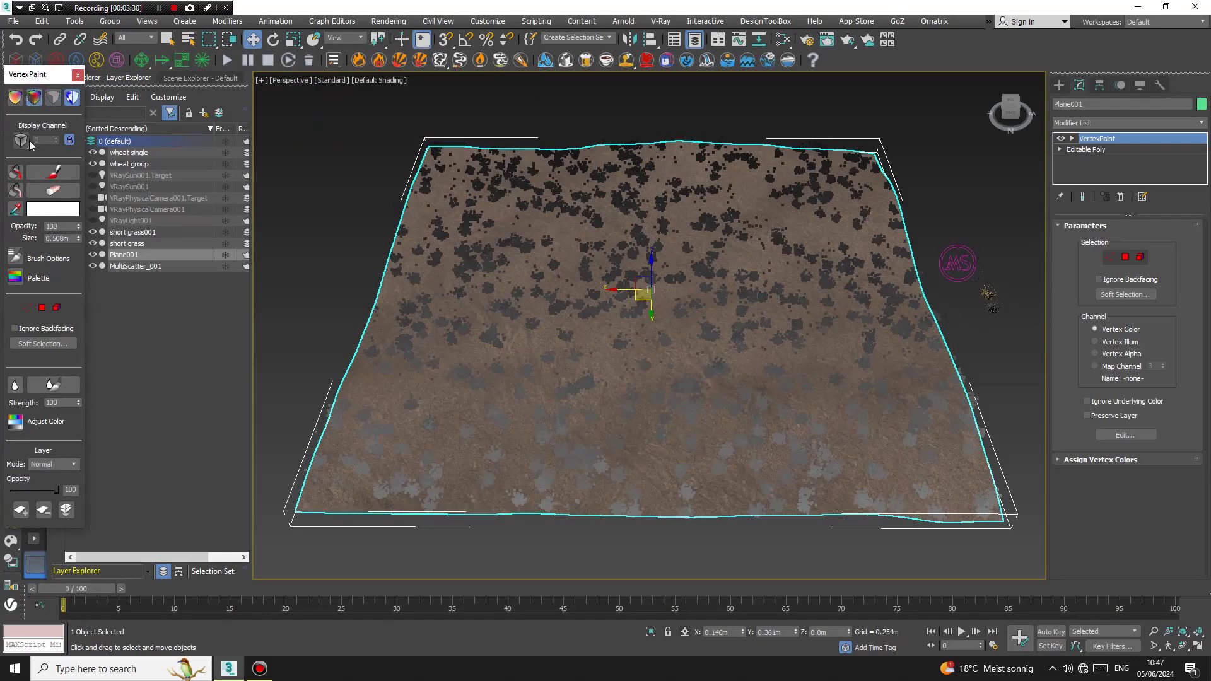
pyautogui.click(44, 210)
pyautogui.click(369, 169)
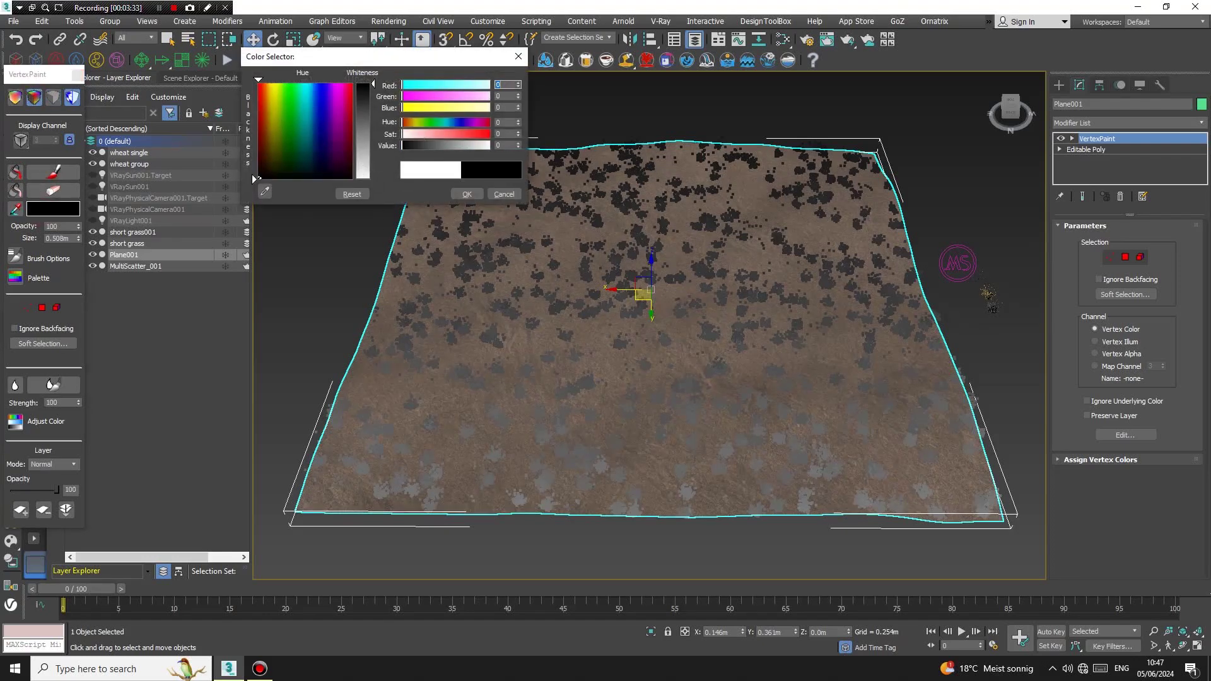
pyautogui.click(467, 194)
# Paint a winding black path down the middle of the terrain from its front edge to its back edge.
pyautogui.click(48, 174)
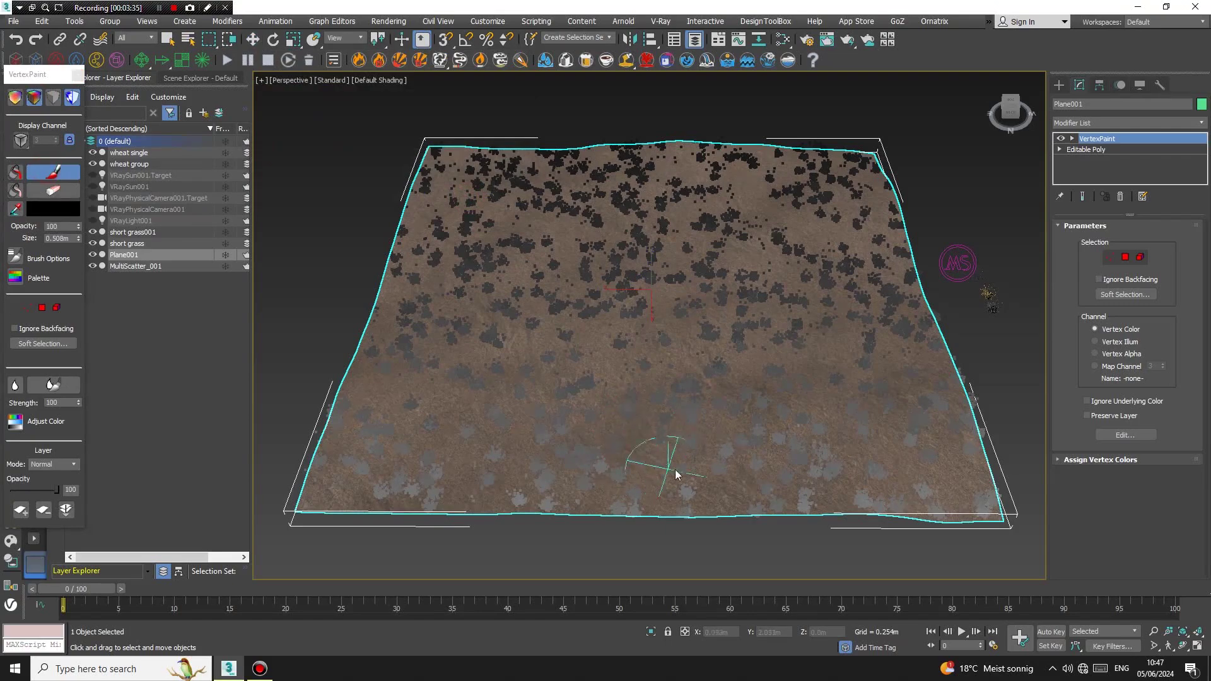
pyautogui.scroll(3, 687, 479)
pyautogui.scroll(-3, 707, 492)
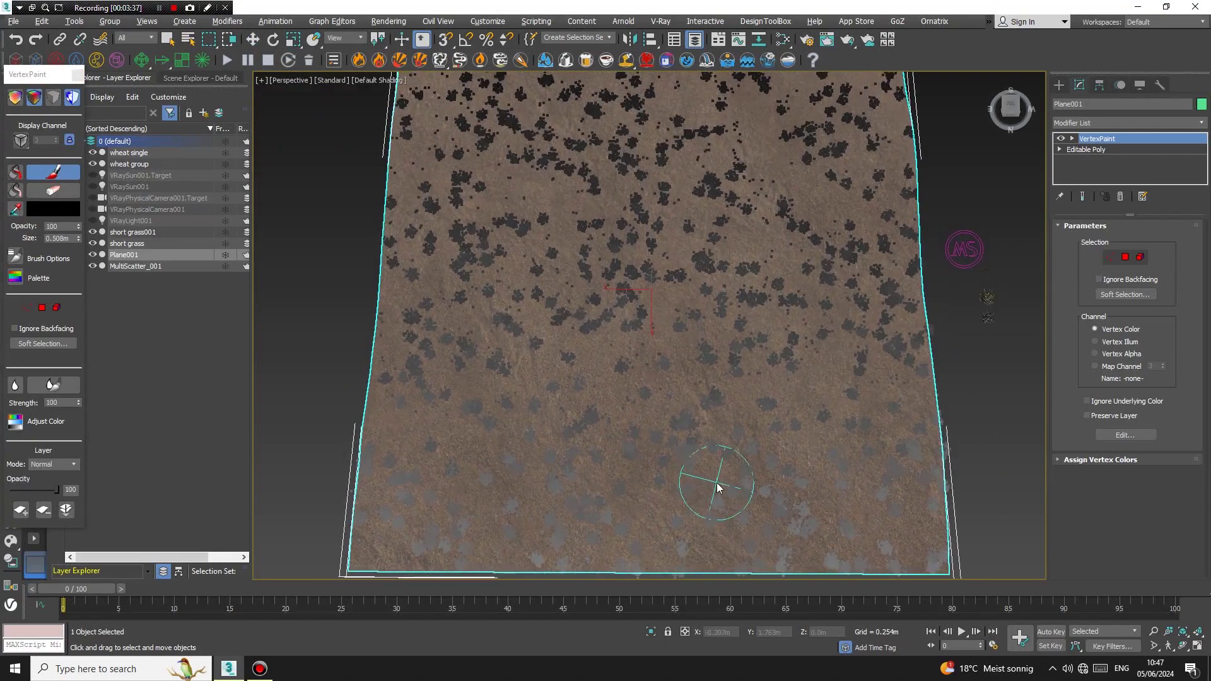
pyautogui.moveTo(657, 533)
pyautogui.mouseDown()
pyautogui.moveTo(675, 443)
pyautogui.moveTo(653, 310)
pyautogui.moveTo(685, 257)
pyautogui.moveTo(670, 146)
pyautogui.mouseUp()
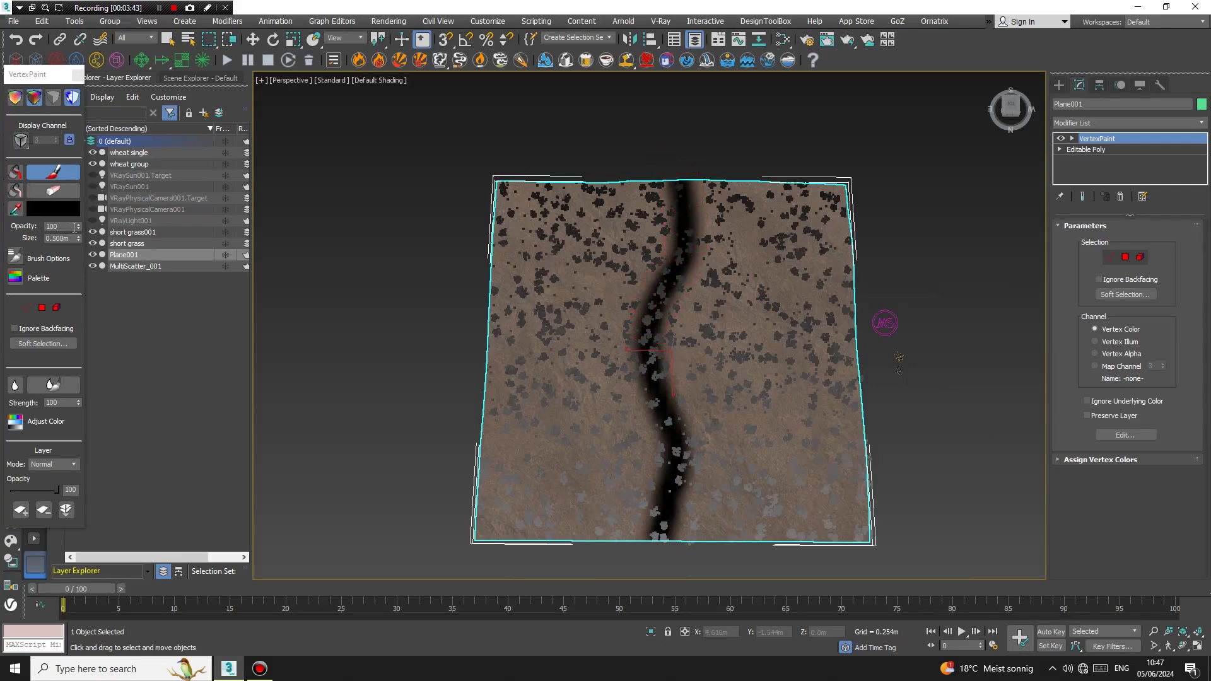
# Widen the black path by repainting it with a larger brush, and switch the VertexPaint channel to Map Channel 3.
pyautogui.moveTo(78, 239); pyautogui.dragTo(82, 207)
pyautogui.moveTo(654, 552)
pyautogui.mouseDown()
pyautogui.moveTo(662, 440)
pyautogui.moveTo(643, 351)
pyautogui.moveTo(696, 181)
pyautogui.moveTo(691, 148)
pyautogui.moveTo(697, 202)
pyautogui.moveTo(668, 289)
pyautogui.moveTo(654, 404)
pyautogui.moveTo(654, 532)
pyautogui.mouseUp()
pyautogui.click(75, 74)
pyautogui.click(1115, 368)
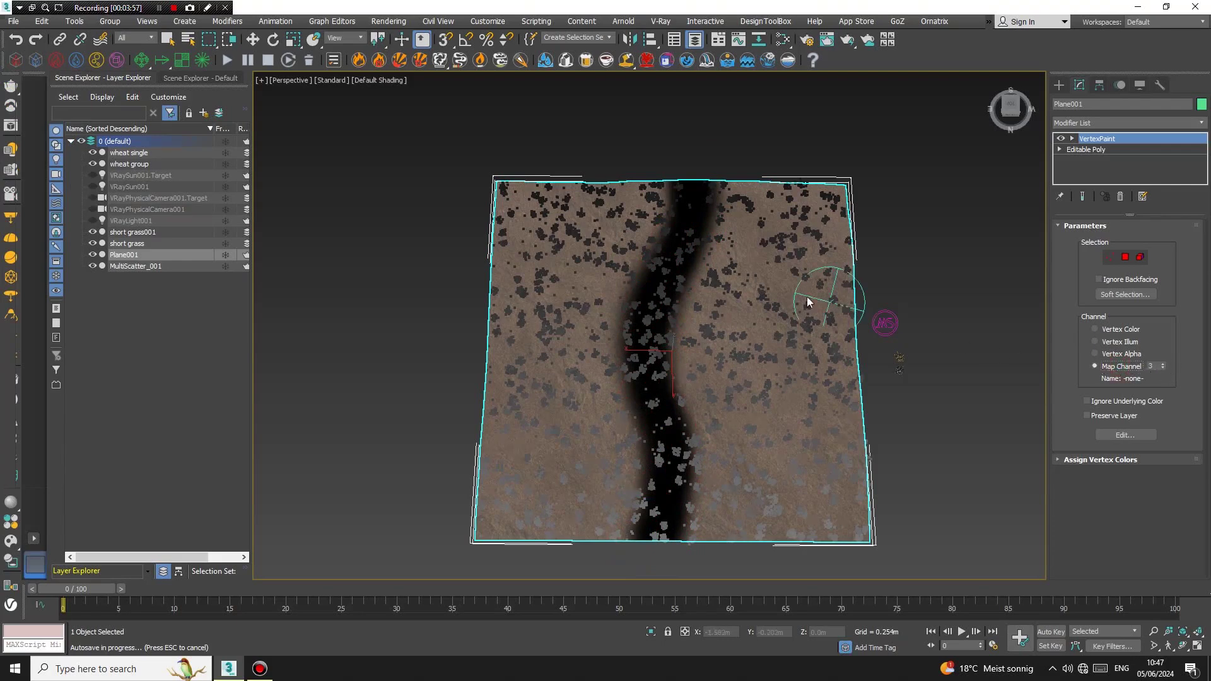
# Add a Vertex Color map to the Slate Material Editor view.
pyautogui.click(785, 41)
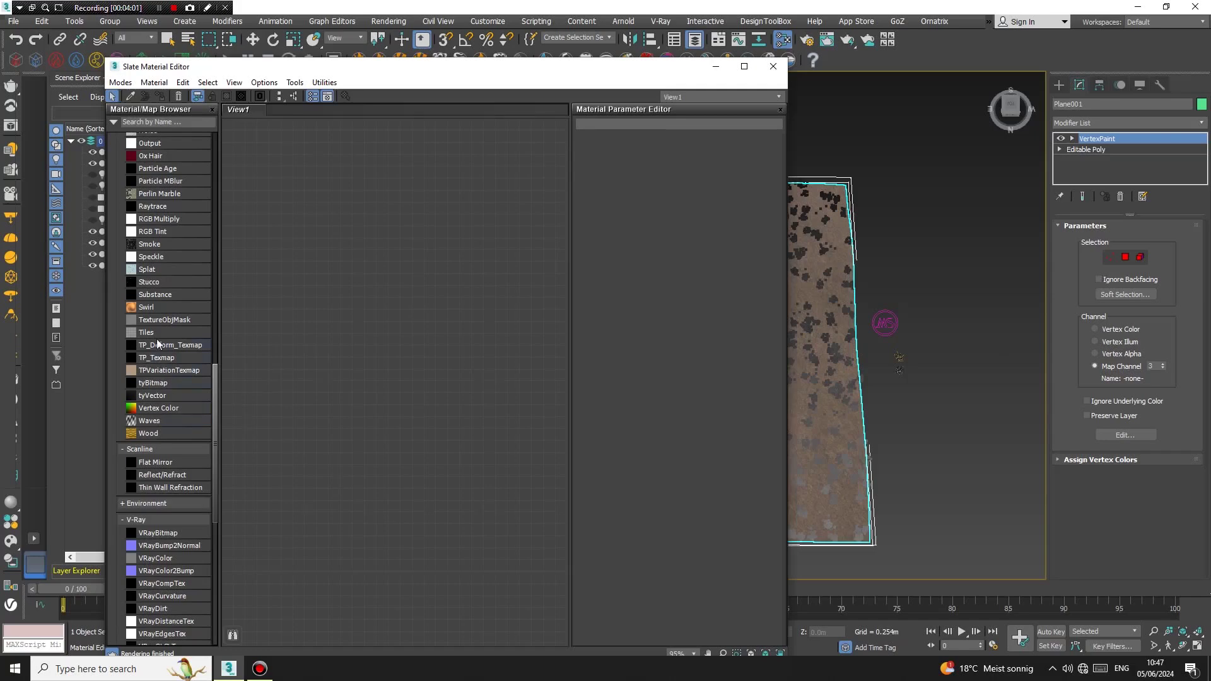
pyautogui.scroll(6, 157, 343)
pyautogui.scroll(-1, 183, 514)
pyautogui.click(152, 591)
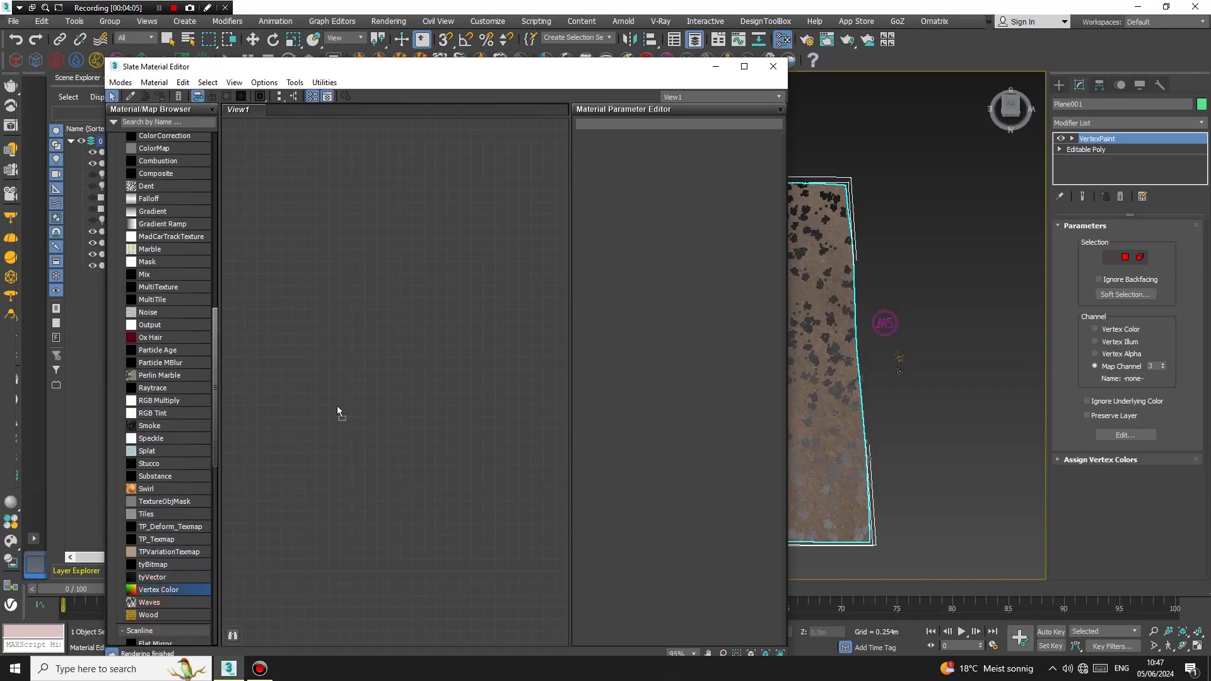
pyautogui.moveTo(337, 411); pyautogui.dragTo(416, 285)
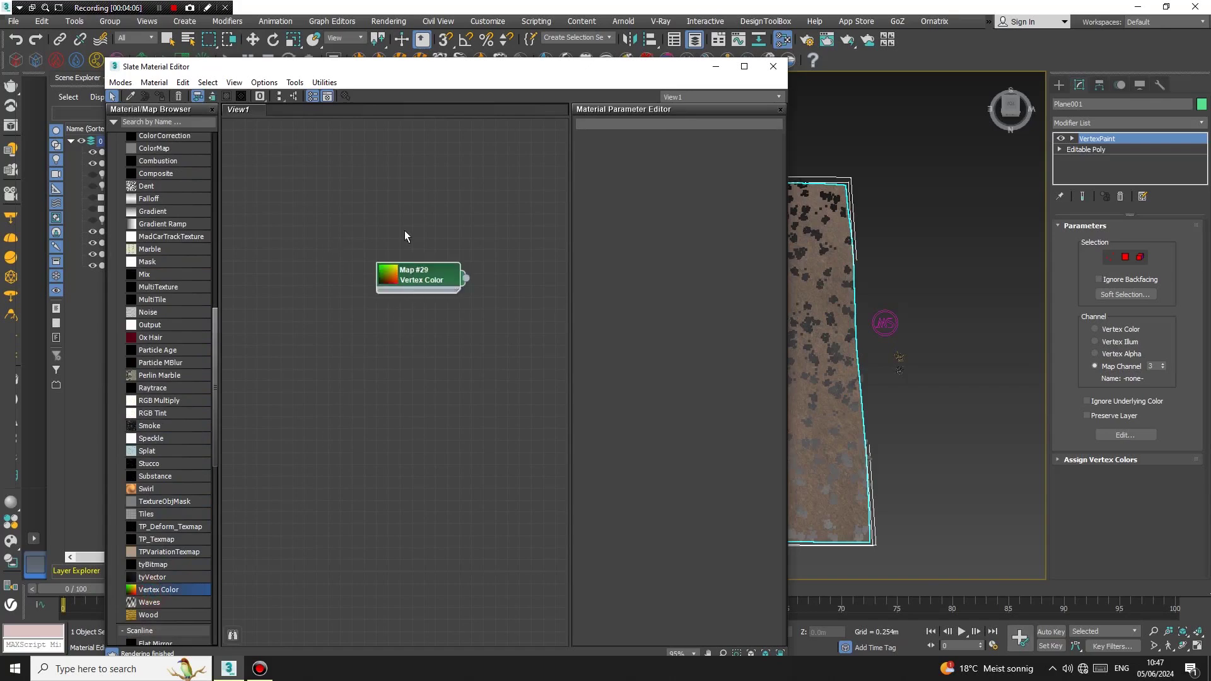
# Set the Vertex Color map's map channel to 3.
pyautogui.doubleClick(417, 273)
pyautogui.click(643, 176)
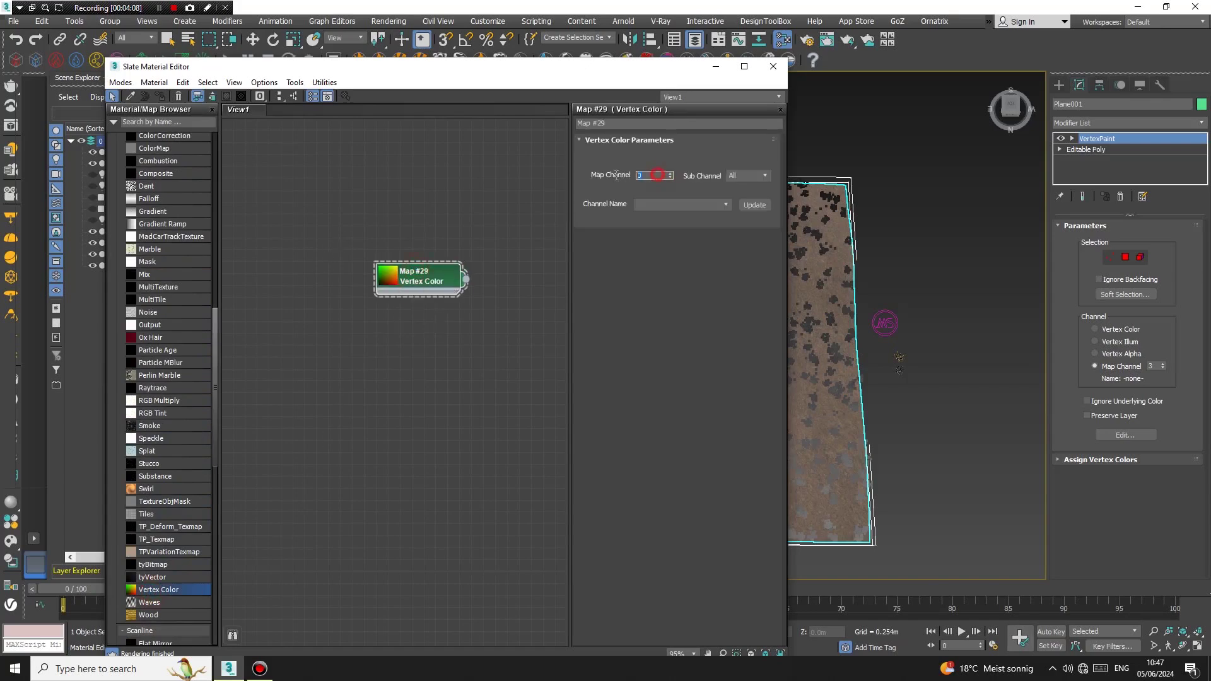
pyautogui.write('3')
pyautogui.click(670, 307)
# Select the MultiScatter object, assign the Vertex Color map as its distribution mask, and close the material editor.
pyautogui.moveTo(633, 76); pyautogui.dragTo(581, 70)
pyautogui.click(885, 323)
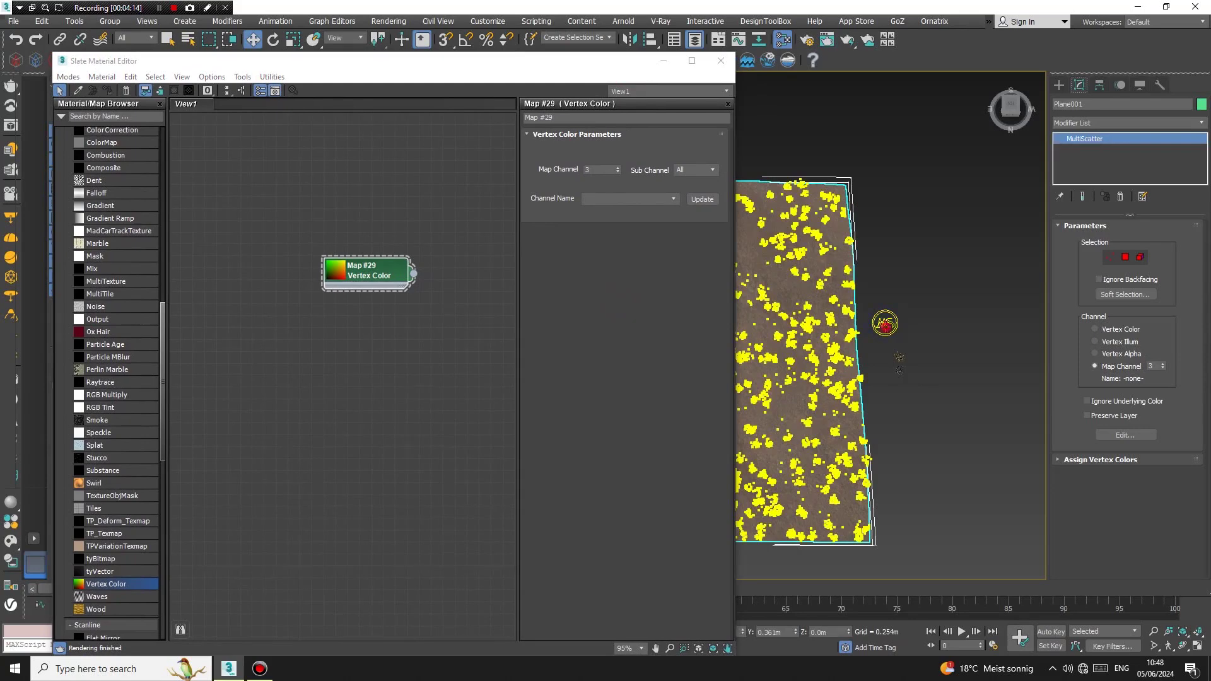
pyautogui.moveTo(1187, 373)
pyautogui.mouseDown()
pyautogui.moveTo(1186, 399)
pyautogui.moveTo(1173, 46)
pyautogui.moveTo(1192, 392)
pyautogui.mouseUp()
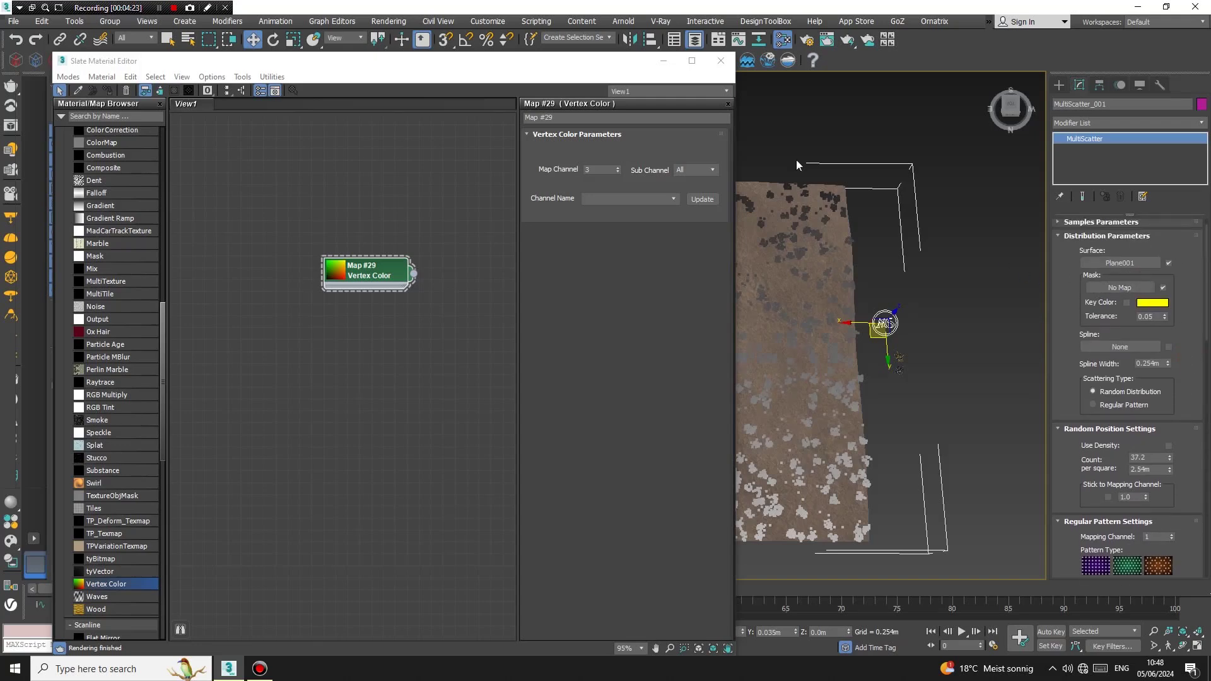
pyautogui.moveTo(414, 278); pyautogui.dragTo(1116, 289)
pyautogui.click(577, 369)
pyautogui.moveTo(594, 65); pyautogui.dragTo(393, 62)
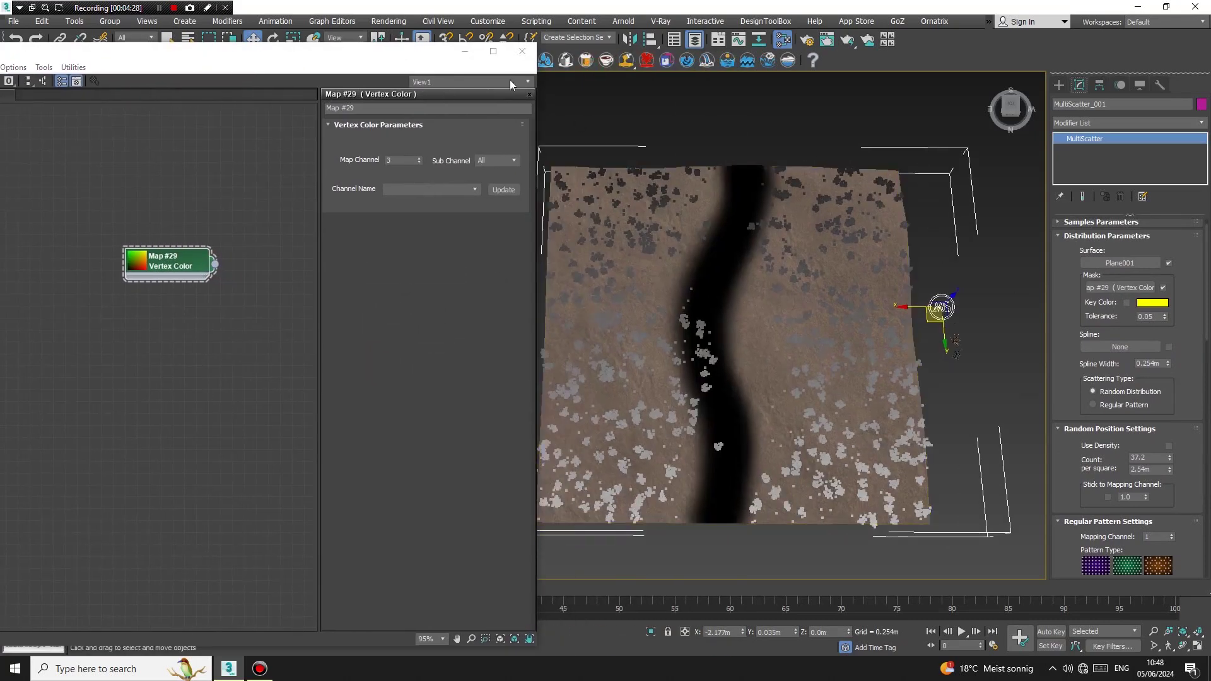
pyautogui.click(520, 56)
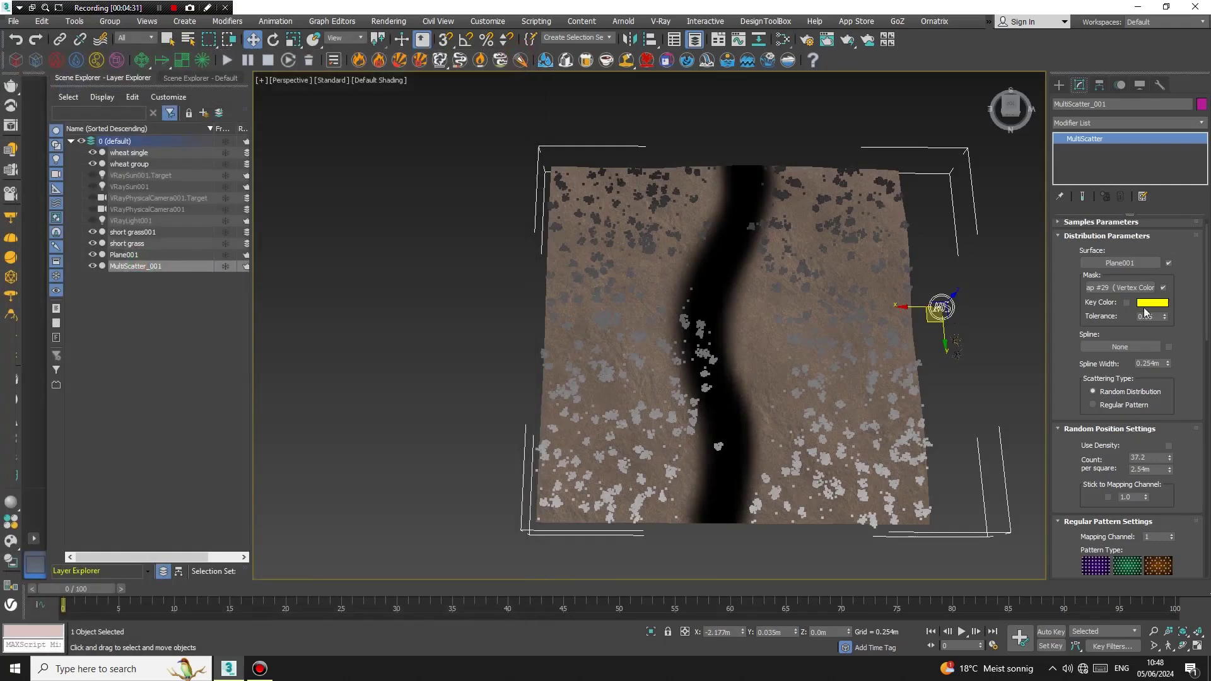
# Try limiting the distribution mask to its yellow key color.
pyautogui.click(1127, 303)
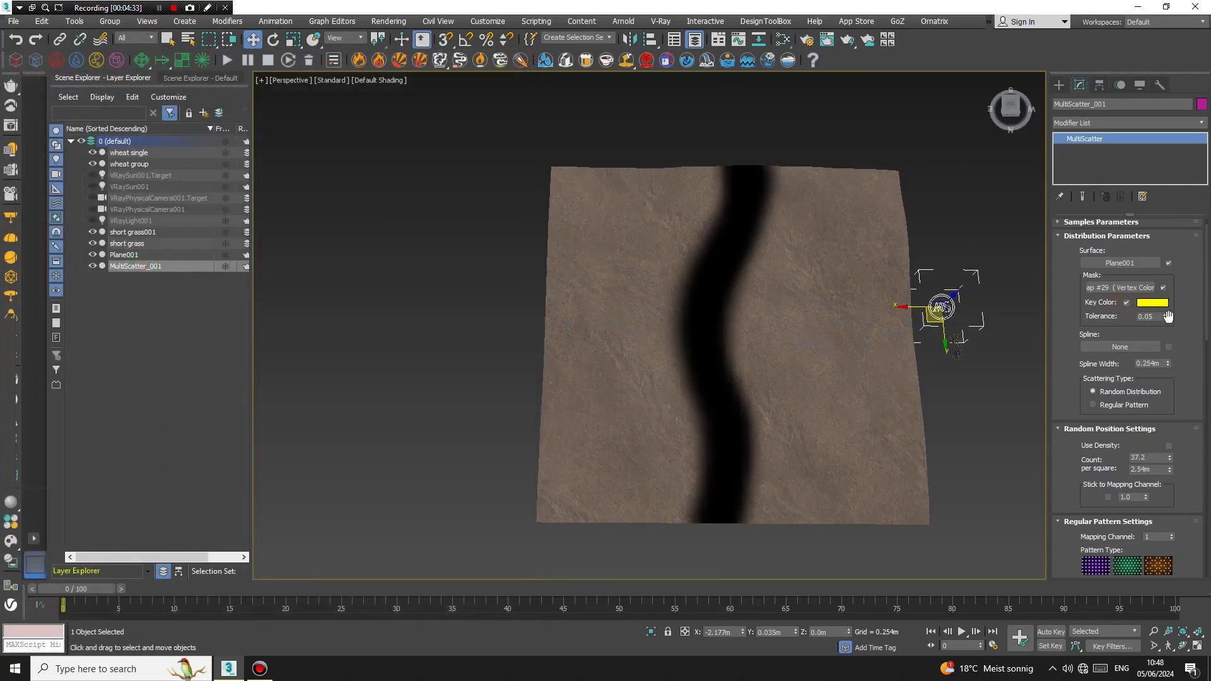
pyautogui.scroll(-2, 1162, 282)
pyautogui.moveTo(1164, 284); pyautogui.dragTo(1197, 322)
pyautogui.rightClick(1169, 253)
pyautogui.click(1126, 268)
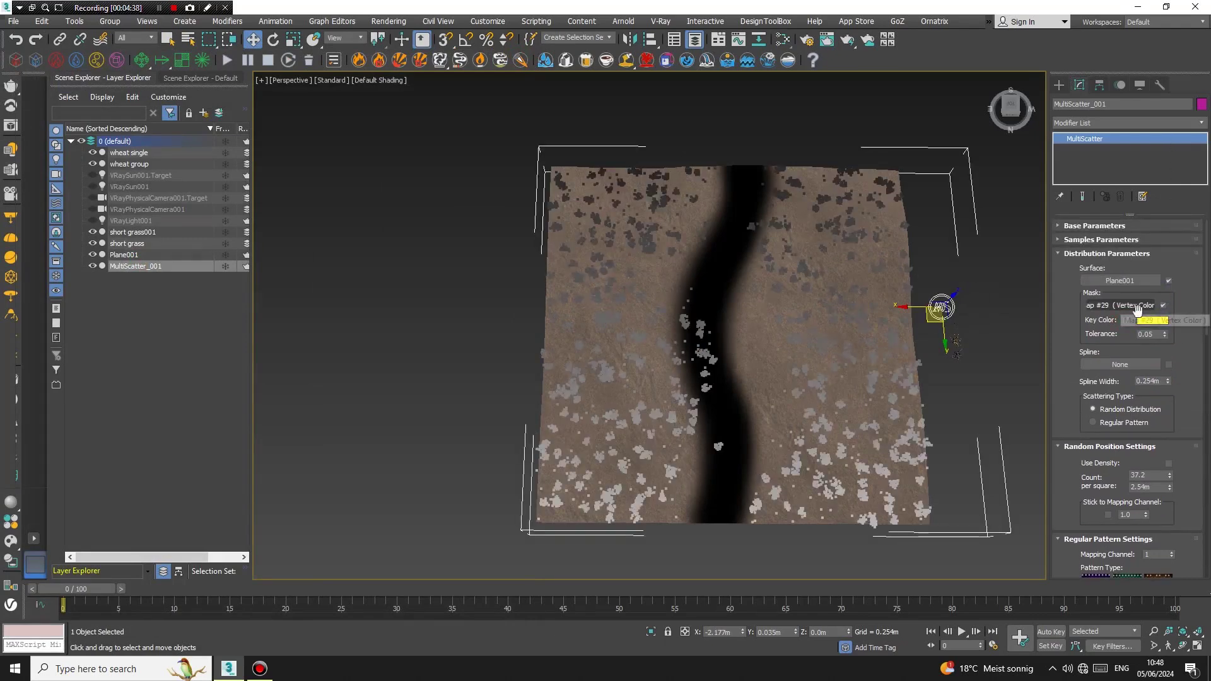
# Set the distribution mask's key color to black, enable it, and raise the tolerance to 1.0.
pyautogui.click(1152, 319)
pyautogui.moveTo(254, 83); pyautogui.dragTo(251, 176)
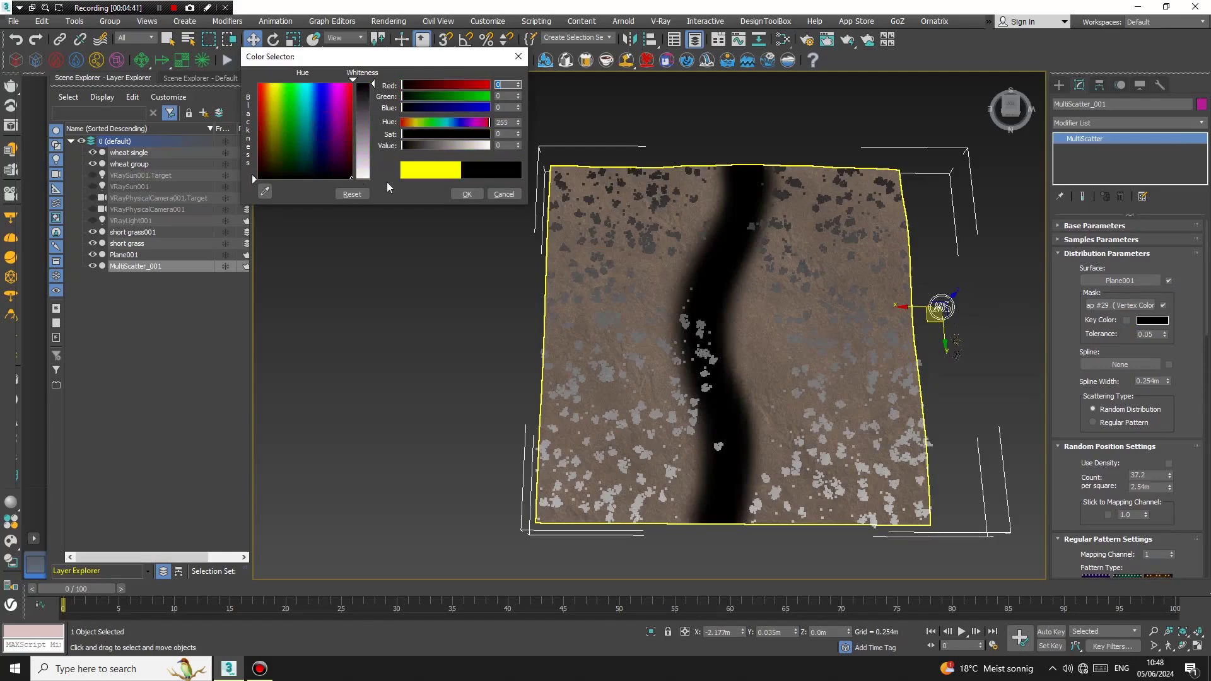
pyautogui.click(466, 193)
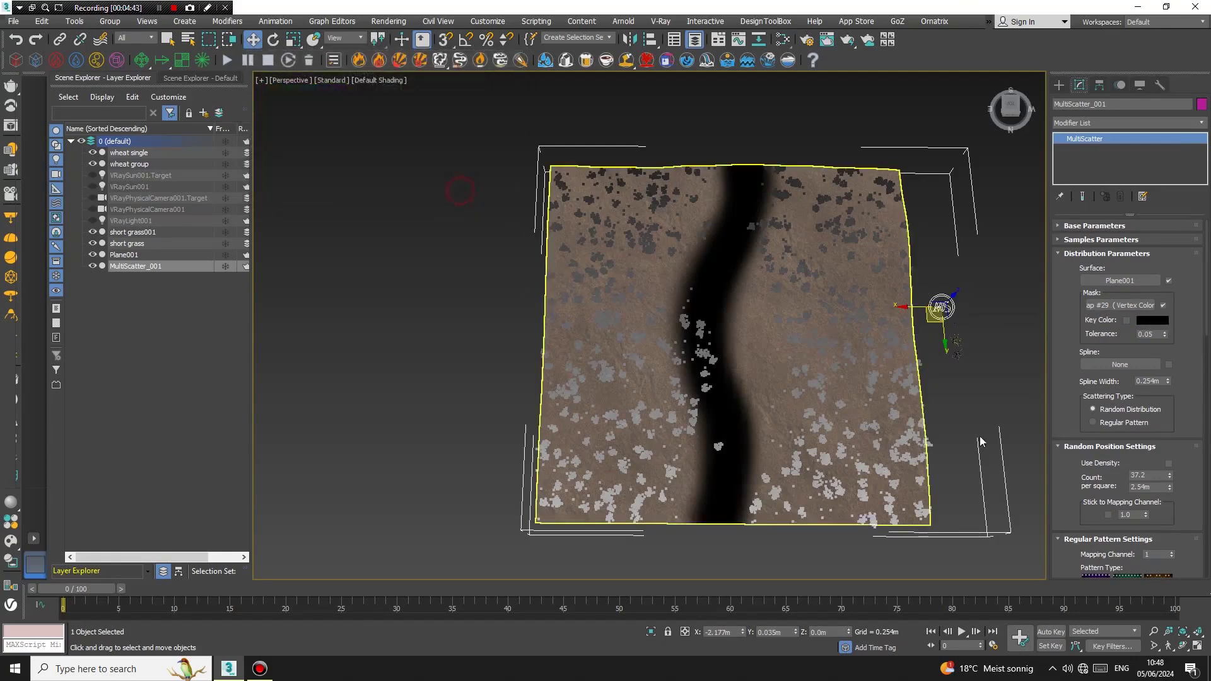
pyautogui.click(1126, 321)
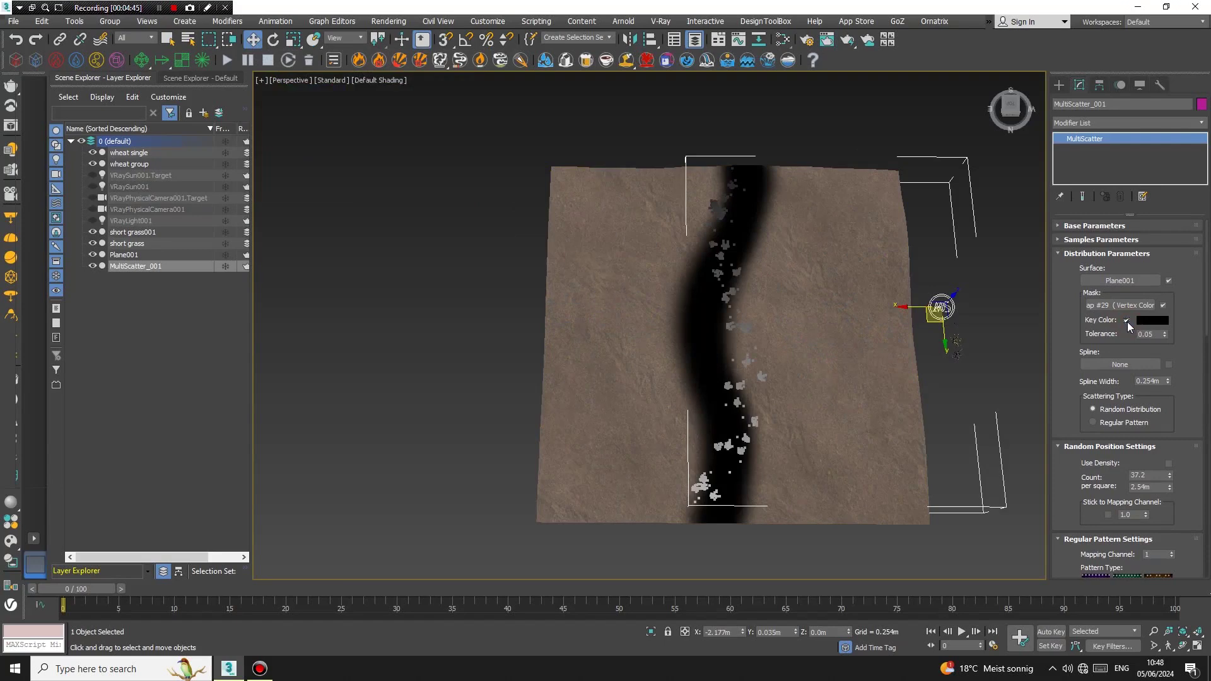
pyautogui.moveTo(1164, 334); pyautogui.dragTo(1170, 257)
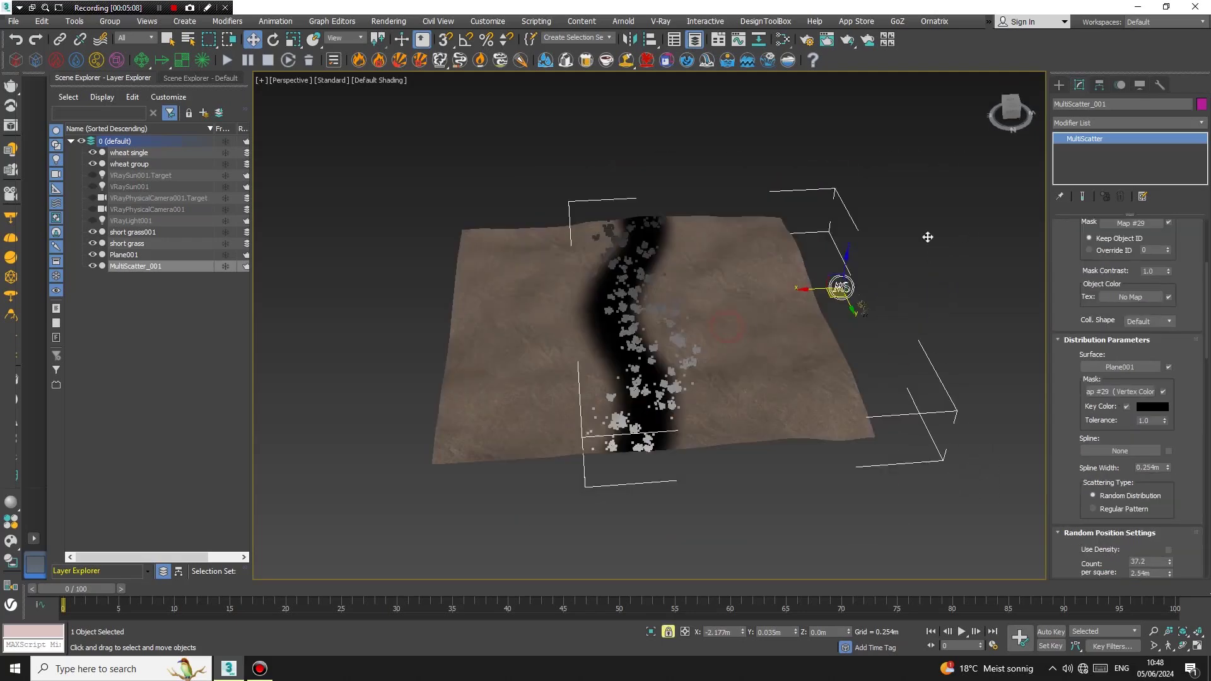
# Try to reset the transform of the MultiScatter object with Reset XForm.
pyautogui.click(1159, 85)
pyautogui.click(1125, 318)
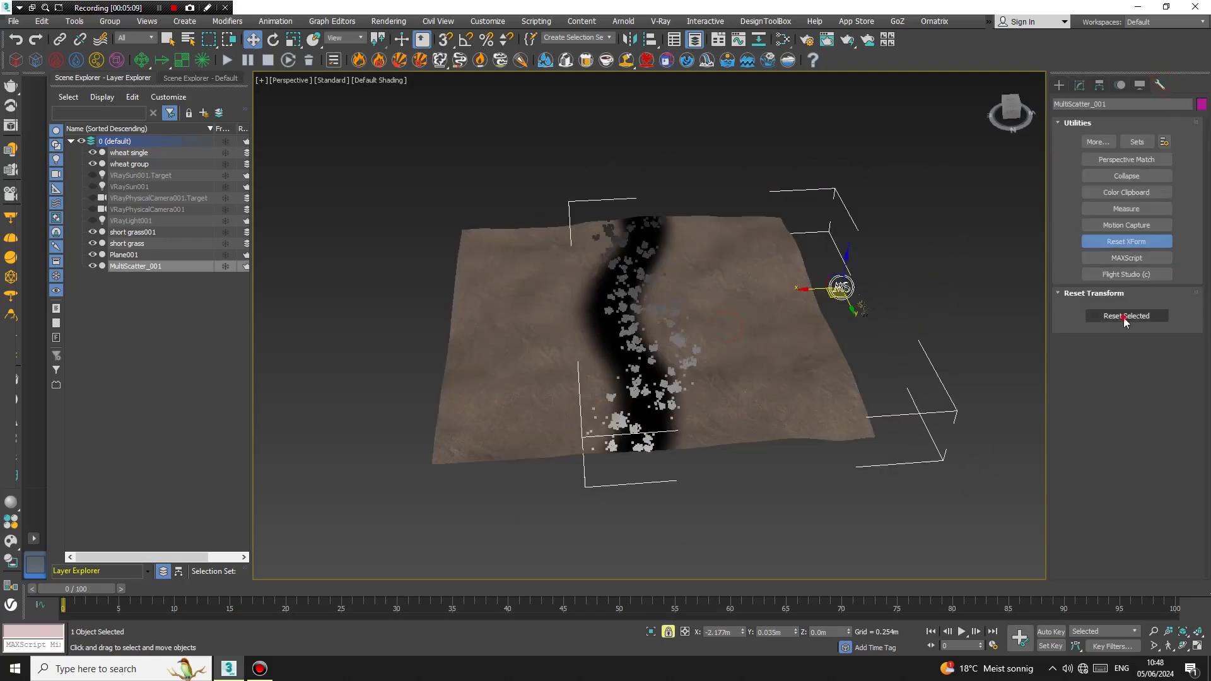
pyautogui.rightClick(694, 281)
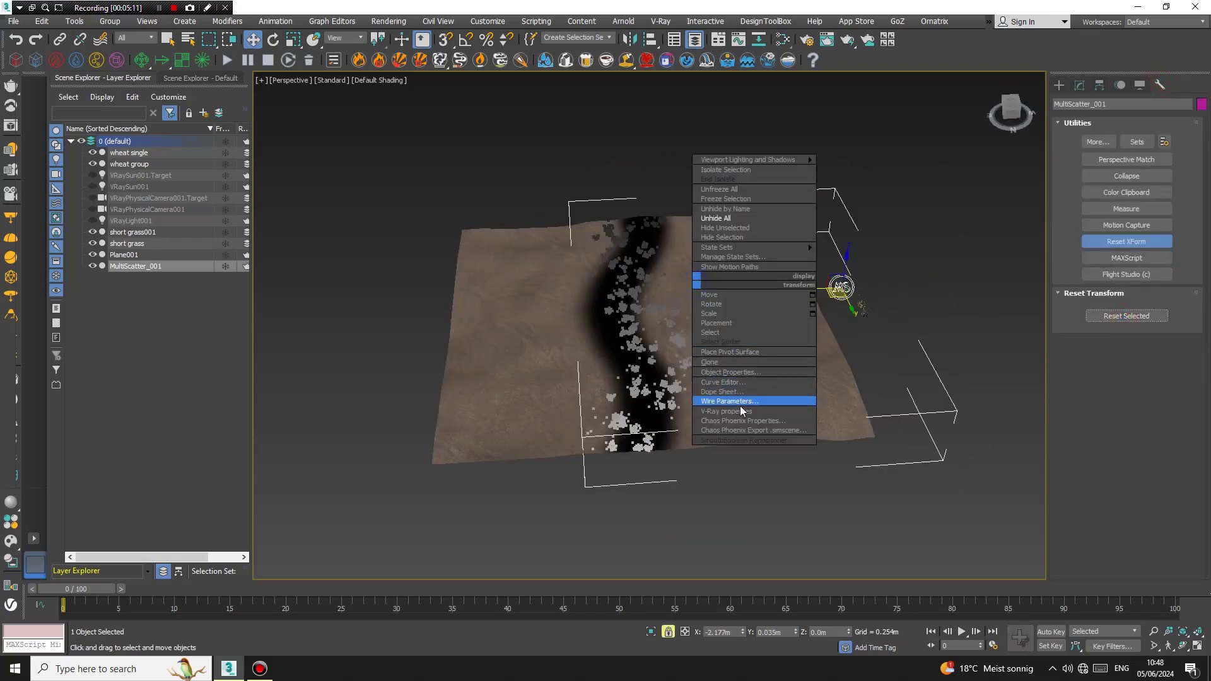
pyautogui.click(1079, 85)
pyautogui.click(1119, 197)
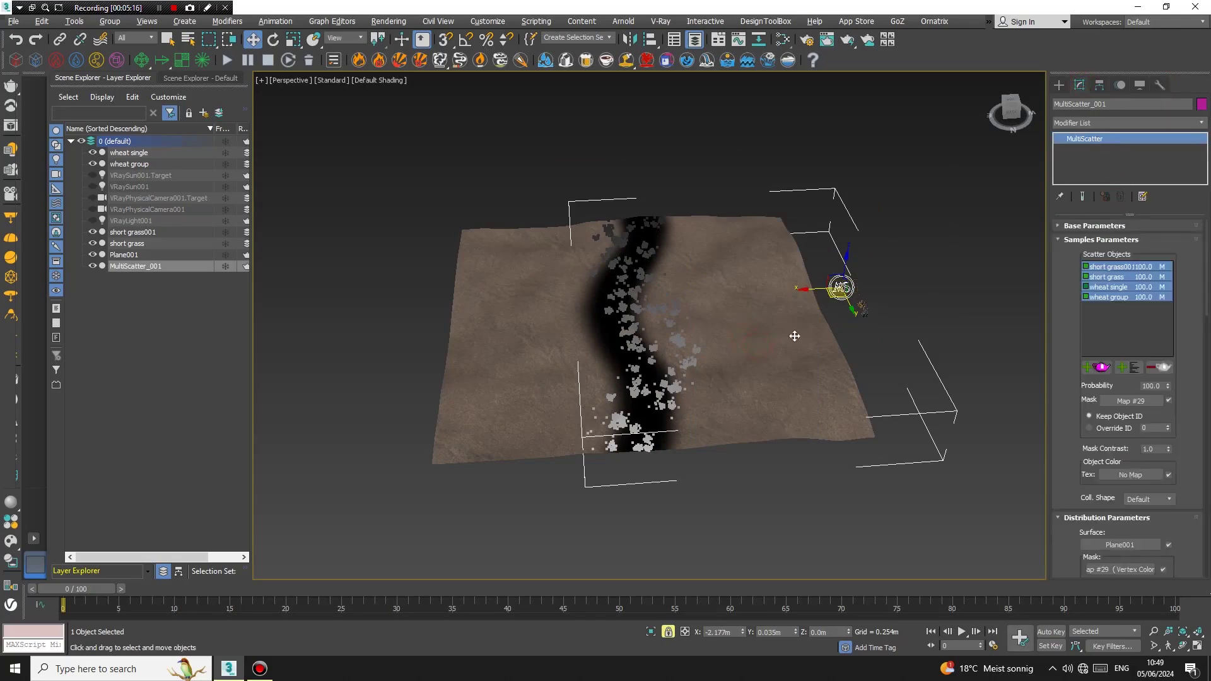
pyautogui.keyDown('alt'); pyautogui.moveTo(795, 336); pyautogui.dragTo(756, 376, button='middle'); pyautogui.keyUp('alt')
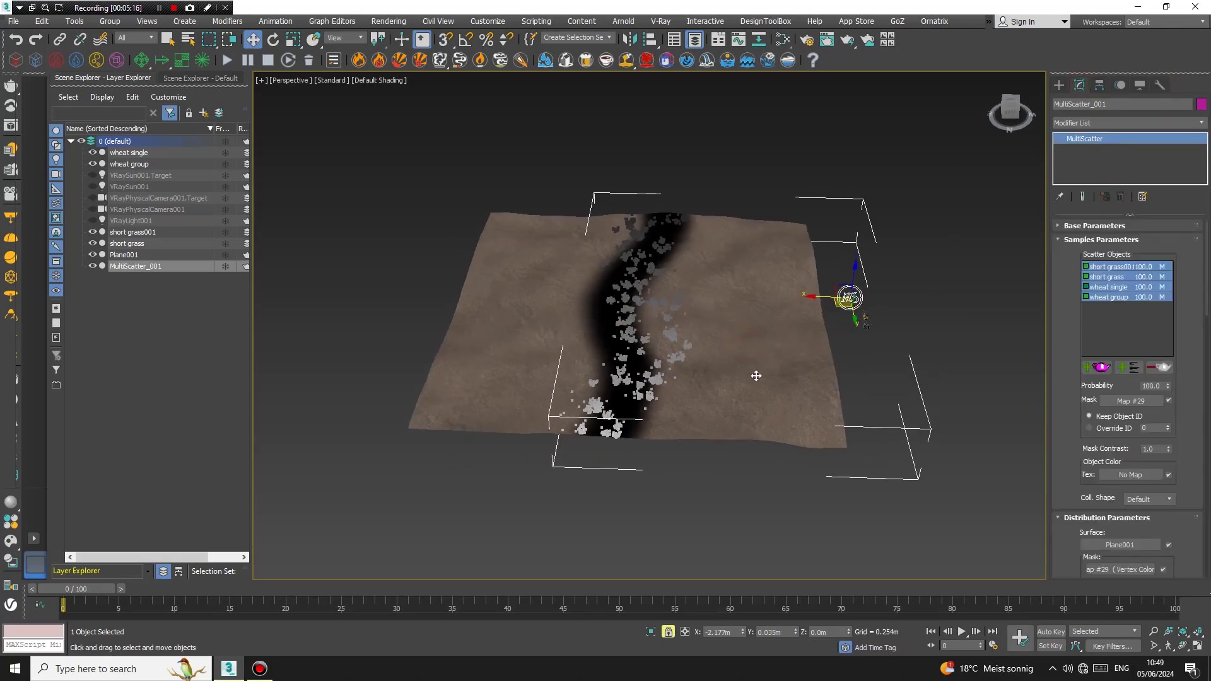
# Select the Plane001 terrain, reset its transform with Reset XForm, and convert it to an Editable Poly.
pyautogui.click(492, 407)
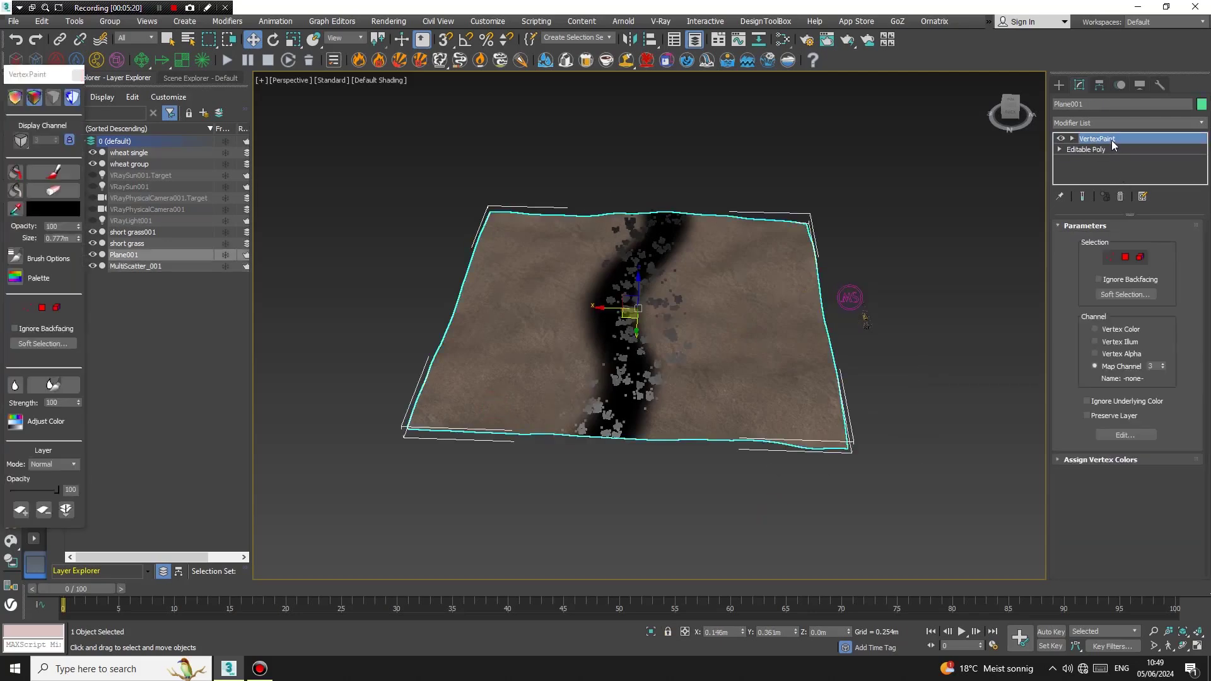
pyautogui.click(1159, 84)
pyautogui.click(1127, 242)
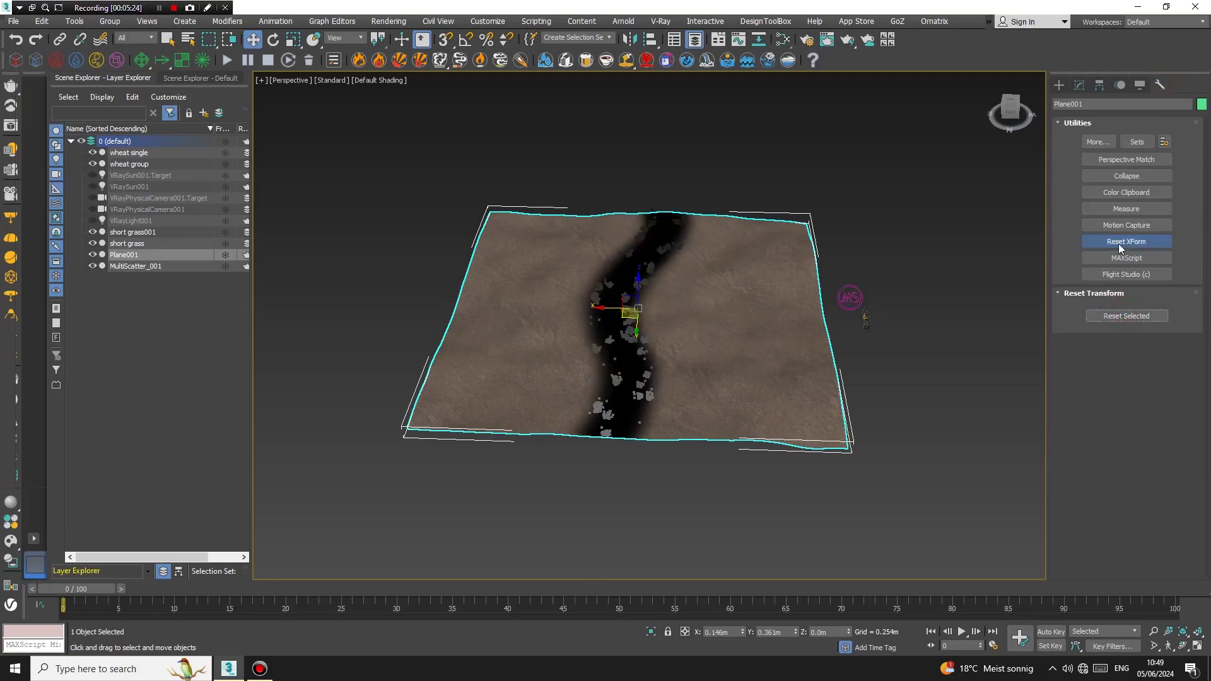
pyautogui.click(1123, 316)
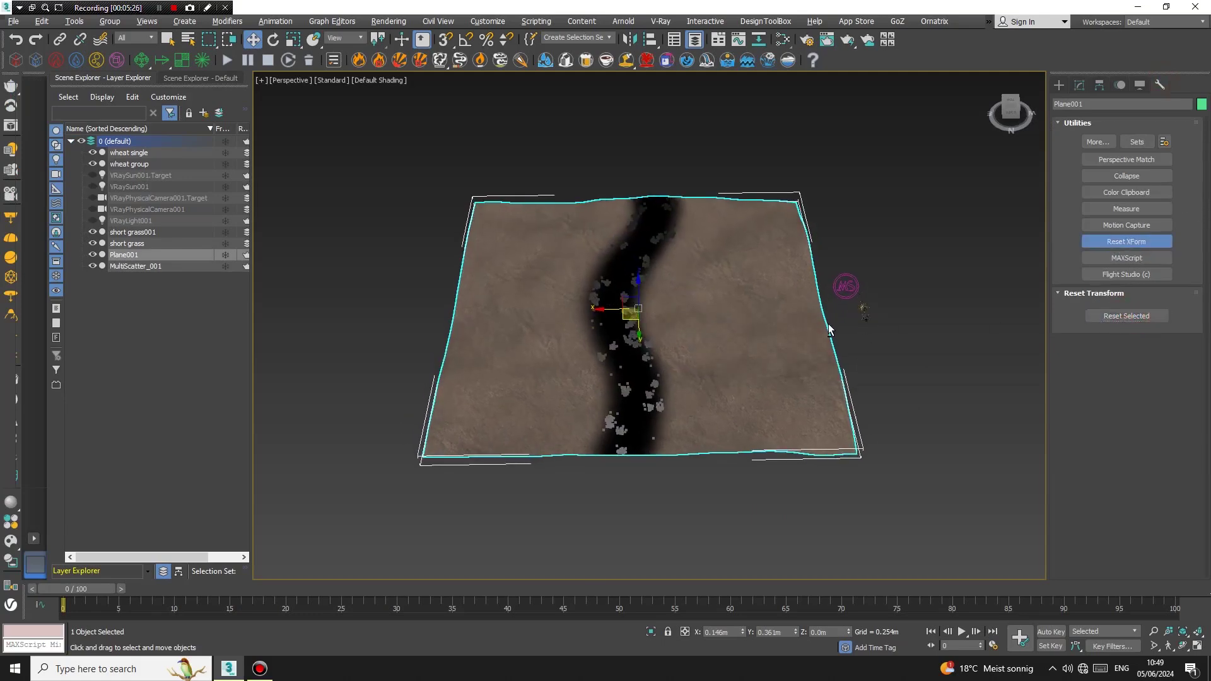
pyautogui.rightClick(694, 278)
pyautogui.moveTo(662, 408)
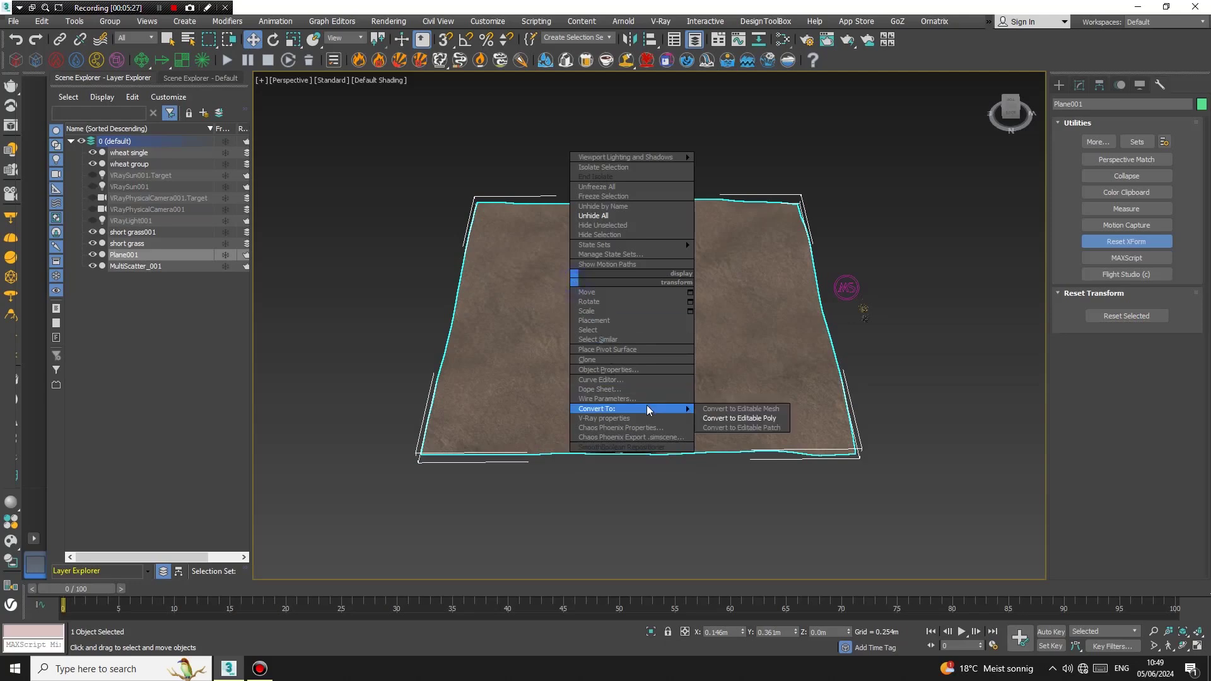
pyautogui.click(734, 415)
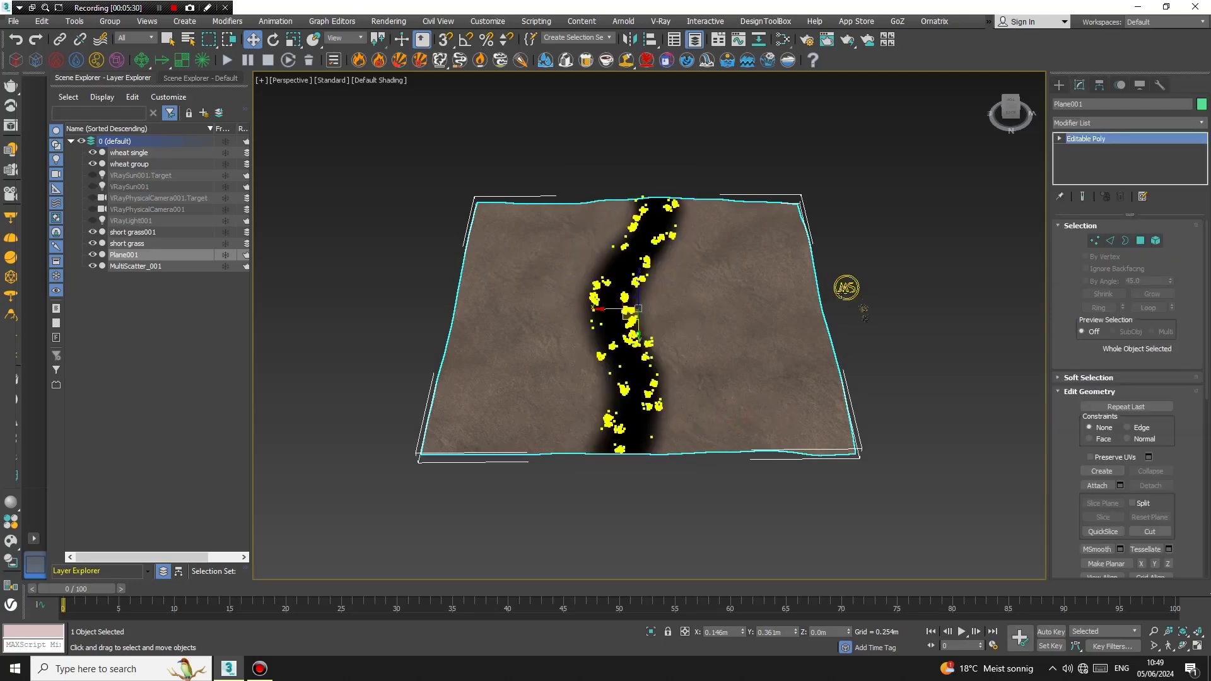
# Select the MultiScatter object and compare the scatter with the samples' Map #29 mask switched off and on.
pyautogui.click(625, 277)
pyautogui.scroll(3, 624, 277)
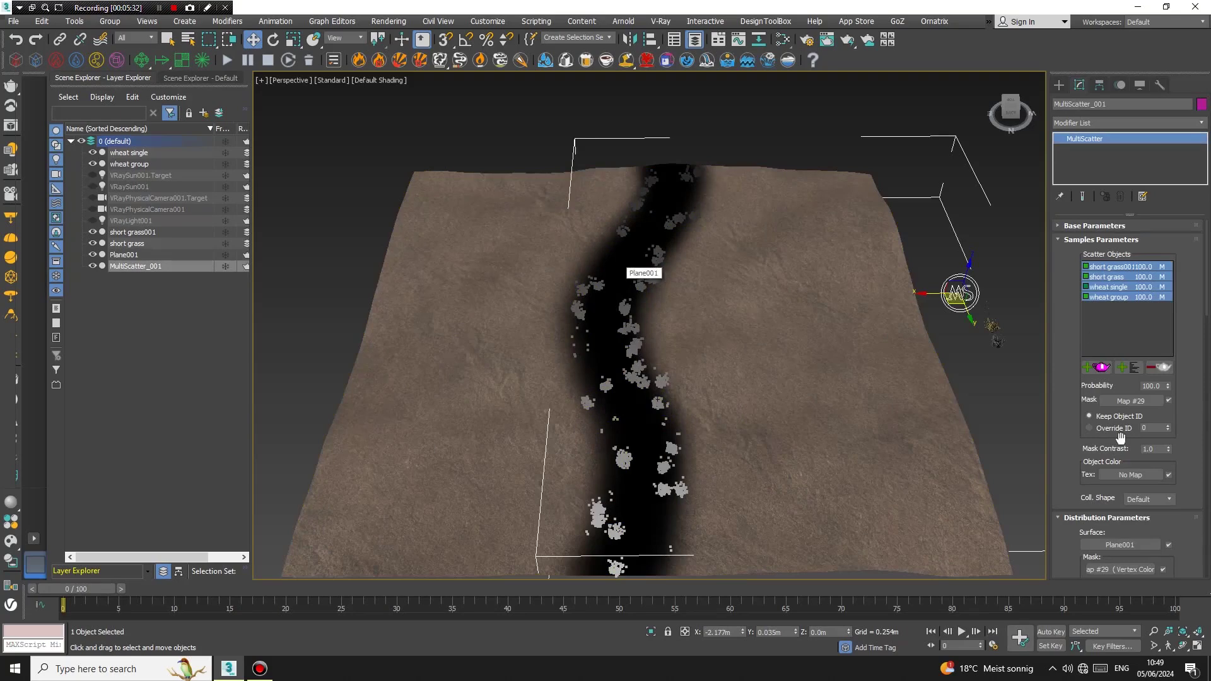
pyautogui.moveTo(1078, 438); pyautogui.dragTo(1108, 336)
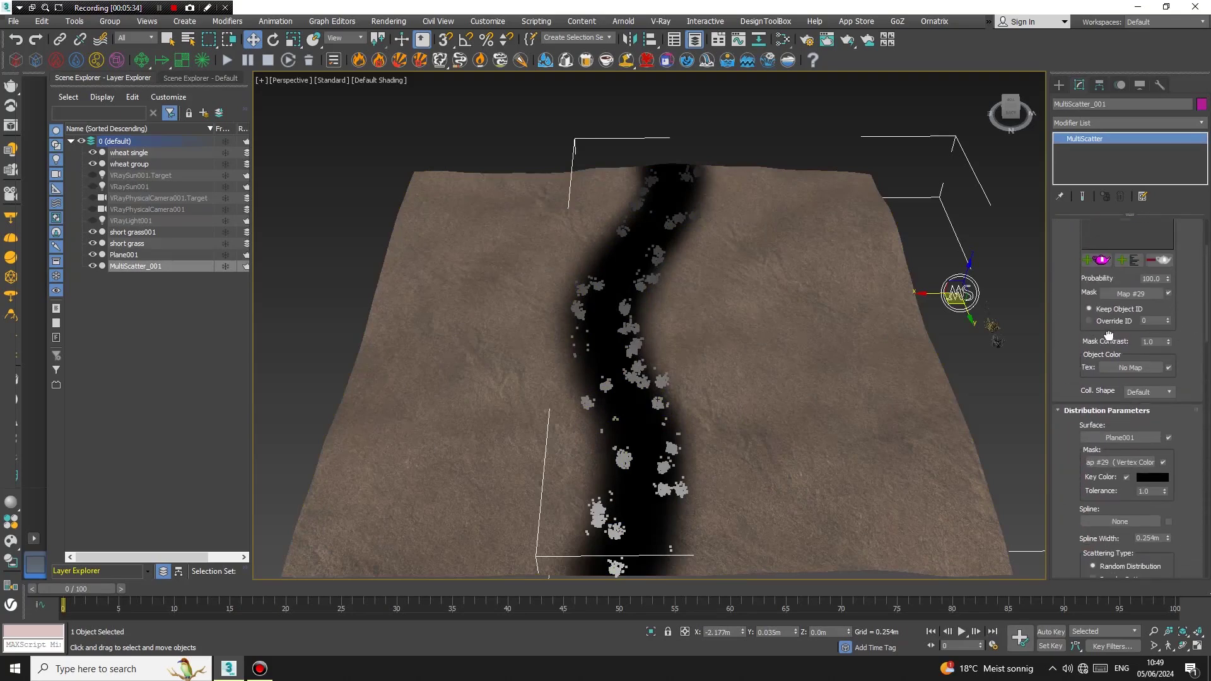
pyautogui.click(1170, 294)
pyautogui.click(1170, 294)
pyautogui.click(1170, 294)
pyautogui.click(1170, 294)
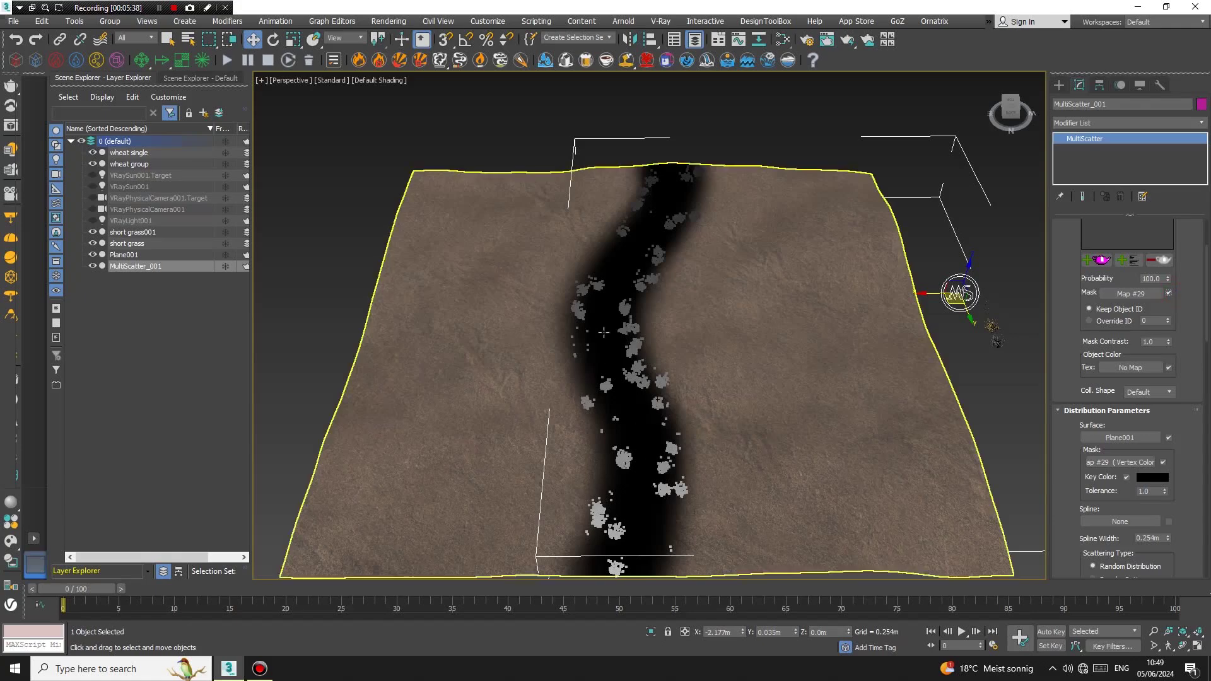
# Compare the scatter with the Vertex Color distribution mask and the sample mask each switched off and on.
pyautogui.scroll(-5, 1183, 479)
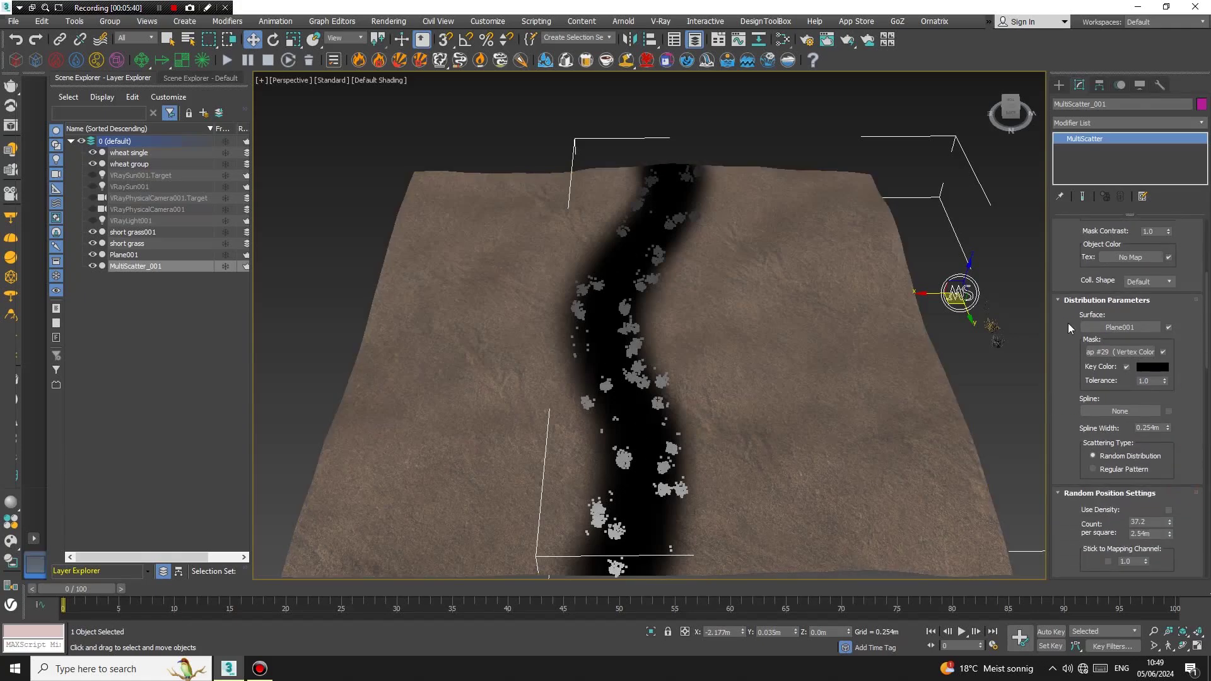
pyautogui.click(1163, 353)
pyautogui.click(1164, 356)
pyautogui.click(1164, 356)
pyautogui.moveTo(1207, 341)
pyautogui.mouseDown()
pyautogui.moveTo(1208, 529)
pyautogui.moveTo(1209, 336)
pyautogui.mouseUp()
pyautogui.scroll(5, 1208, 335)
pyautogui.click(1169, 317)
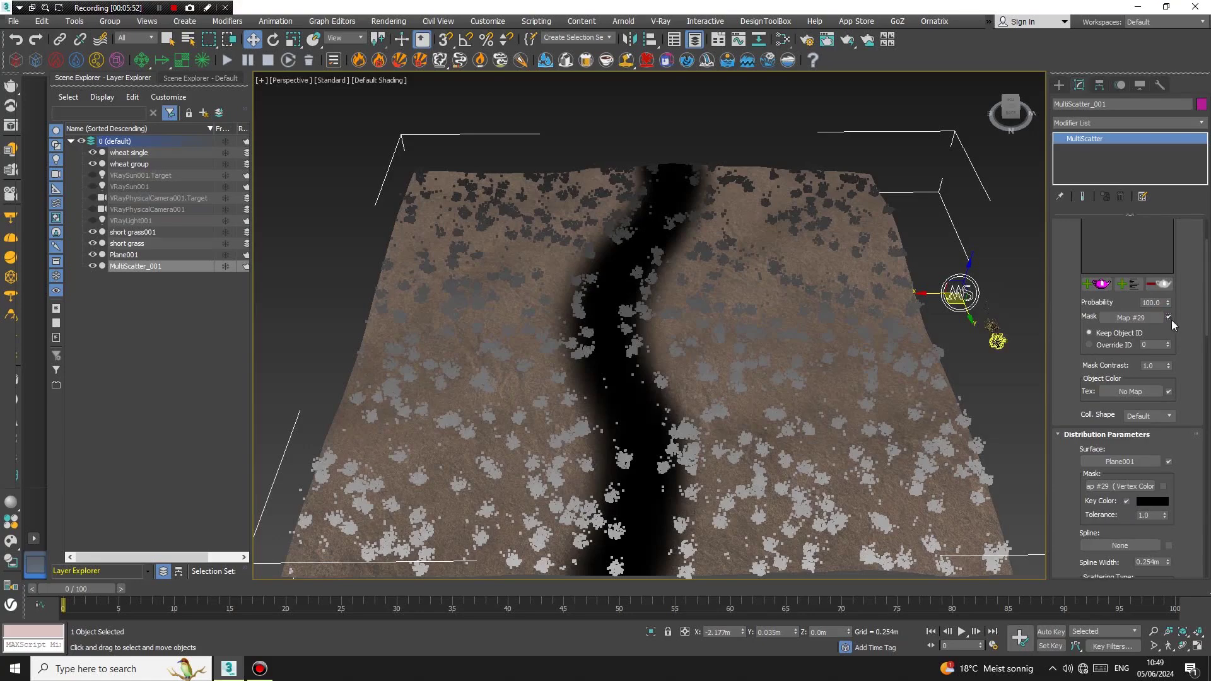
pyautogui.click(1169, 318)
pyautogui.click(1163, 486)
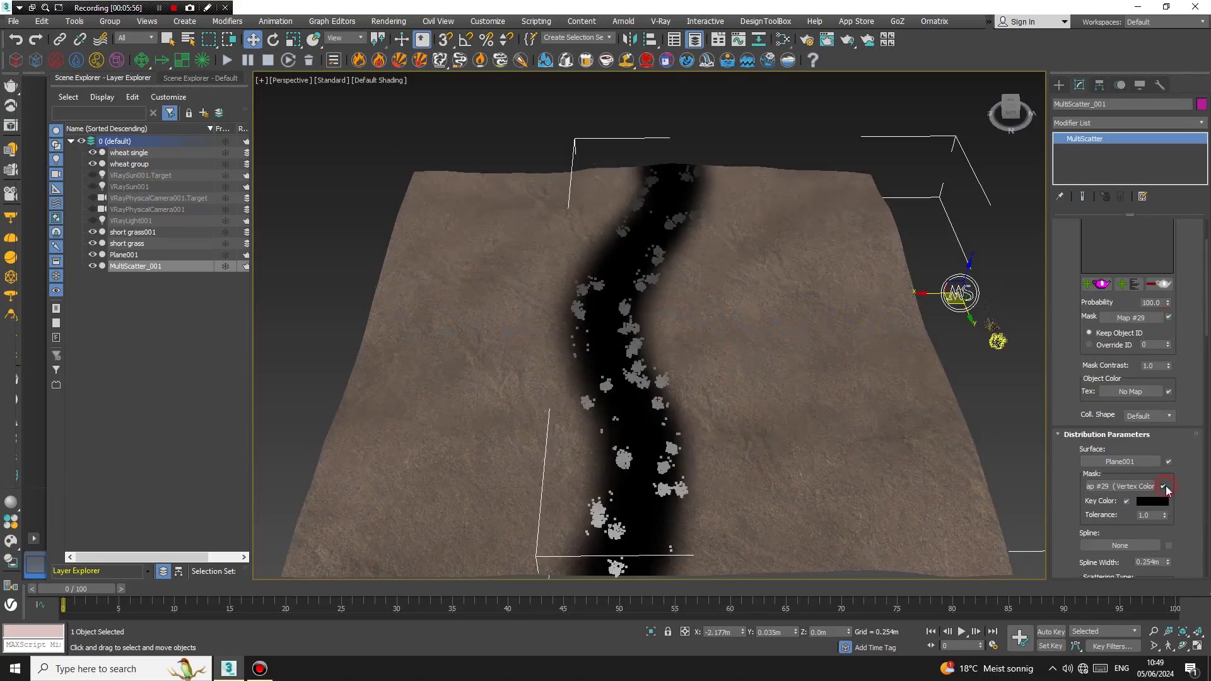
pyautogui.click(1163, 486)
pyautogui.click(1164, 486)
# Change the distribution mask's key color to white and adjust its tolerance.
pyautogui.moveTo(1181, 522); pyautogui.dragTo(1167, 445)
pyautogui.click(1135, 446)
pyautogui.moveTo(367, 98); pyautogui.dragTo(367, 178)
pyautogui.click(466, 192)
pyautogui.moveTo(1165, 464); pyautogui.dragTo(1162, 419)
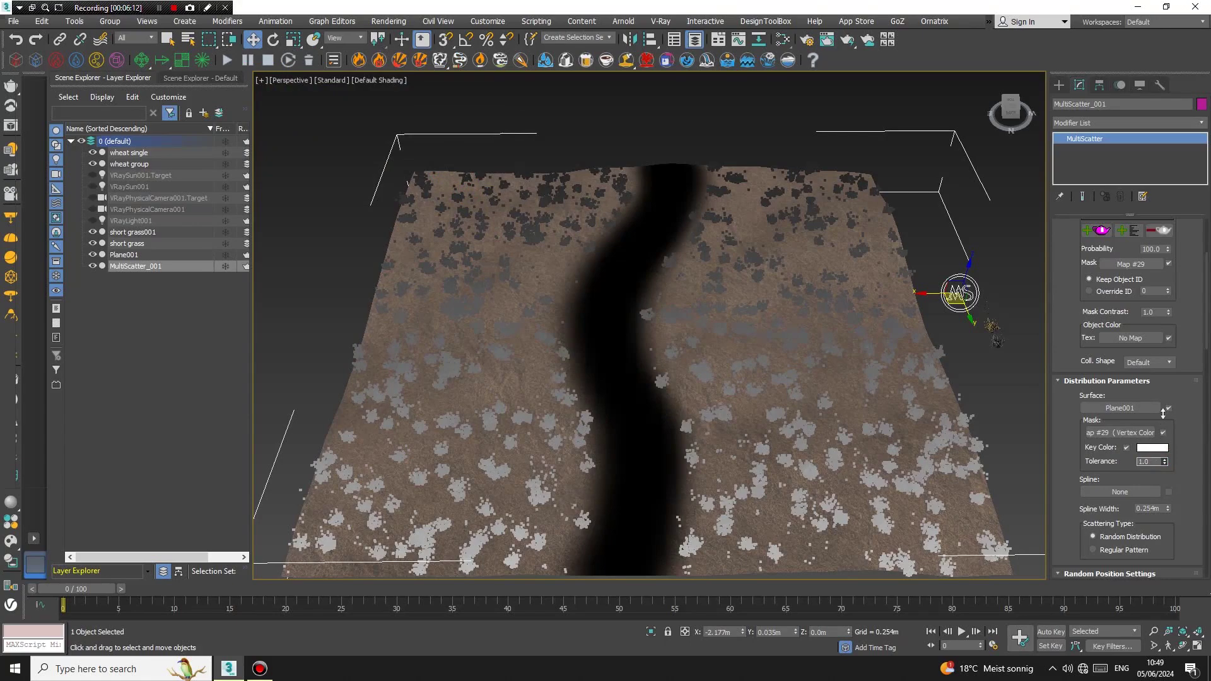
pyautogui.moveTo(1182, 465)
pyautogui.mouseDown()
pyautogui.moveTo(1183, 541)
pyautogui.moveTo(1174, 428)
pyautogui.moveTo(1179, 467)
pyautogui.mouseUp()
# Set both the Max Count and the Max Preview of the scatter to 50000 in the base parameters.
pyautogui.scroll(3, 1194, 512)
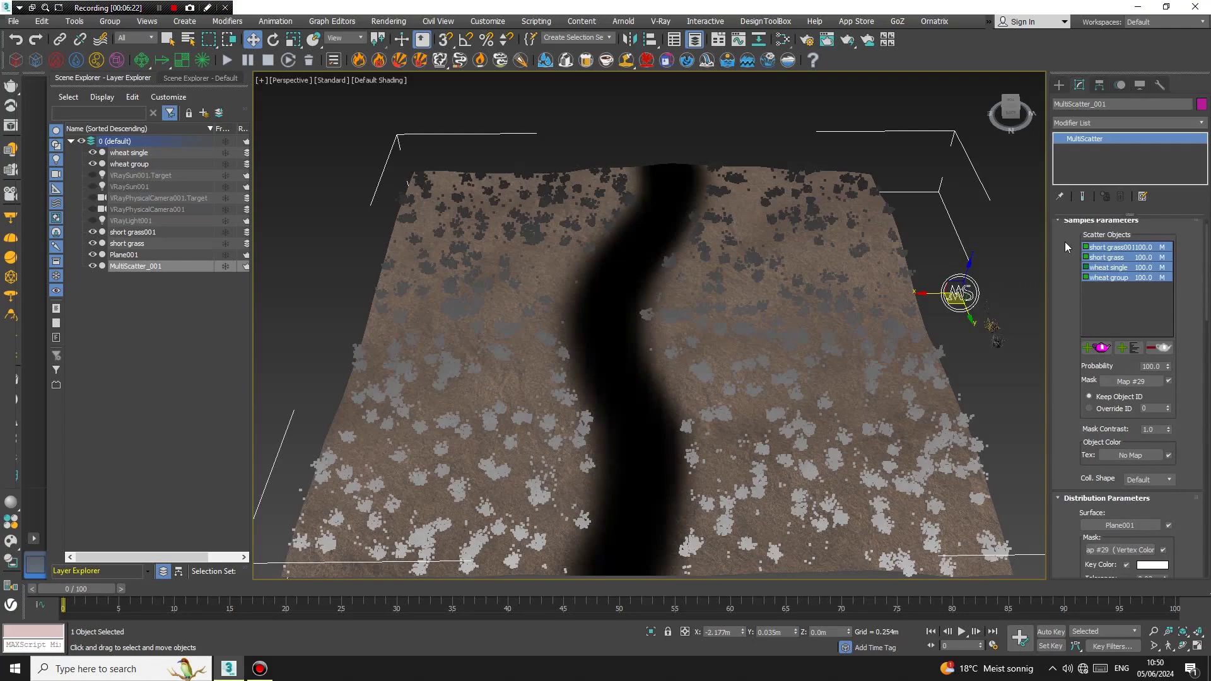
pyautogui.click(1083, 228)
pyautogui.click(1133, 268)
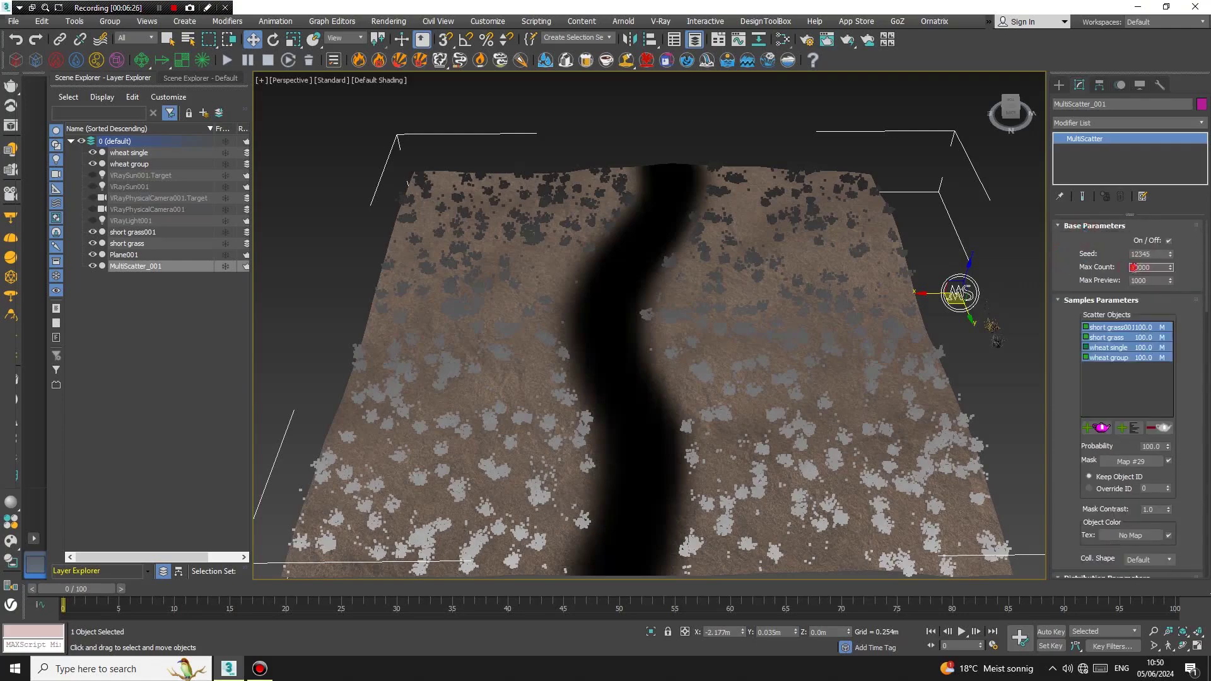
pyautogui.write('50000')
pyautogui.click(1064, 265)
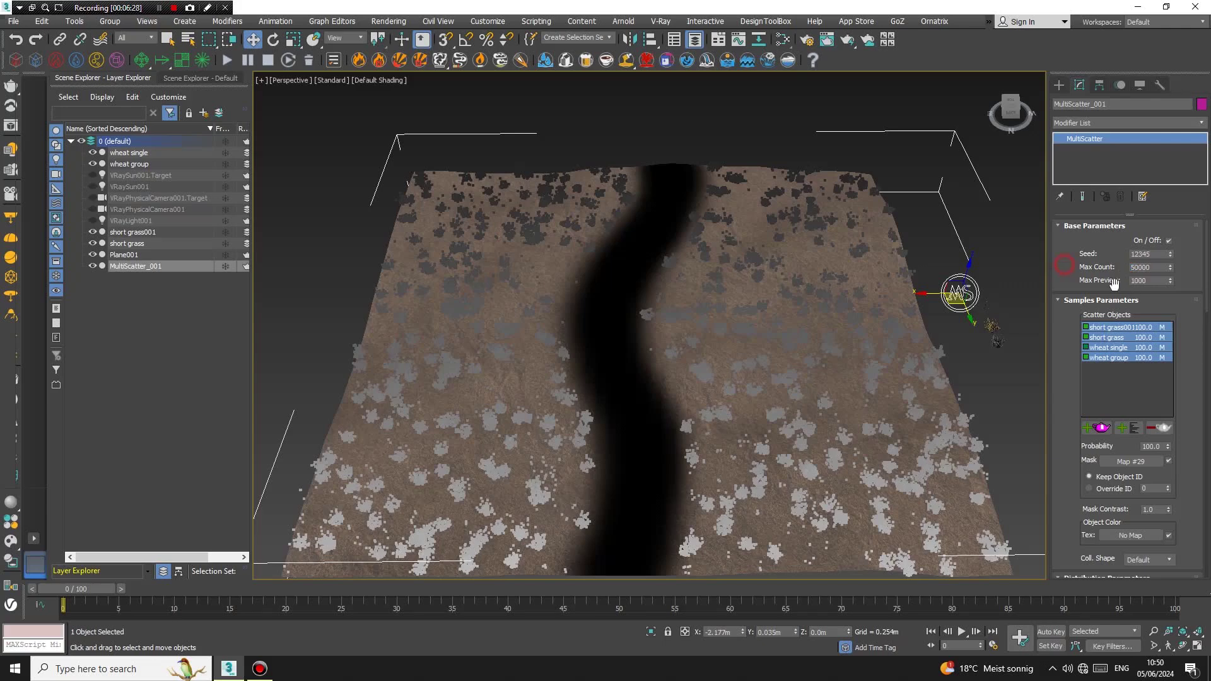
pyautogui.doubleClick(1151, 279)
pyautogui.write('50')
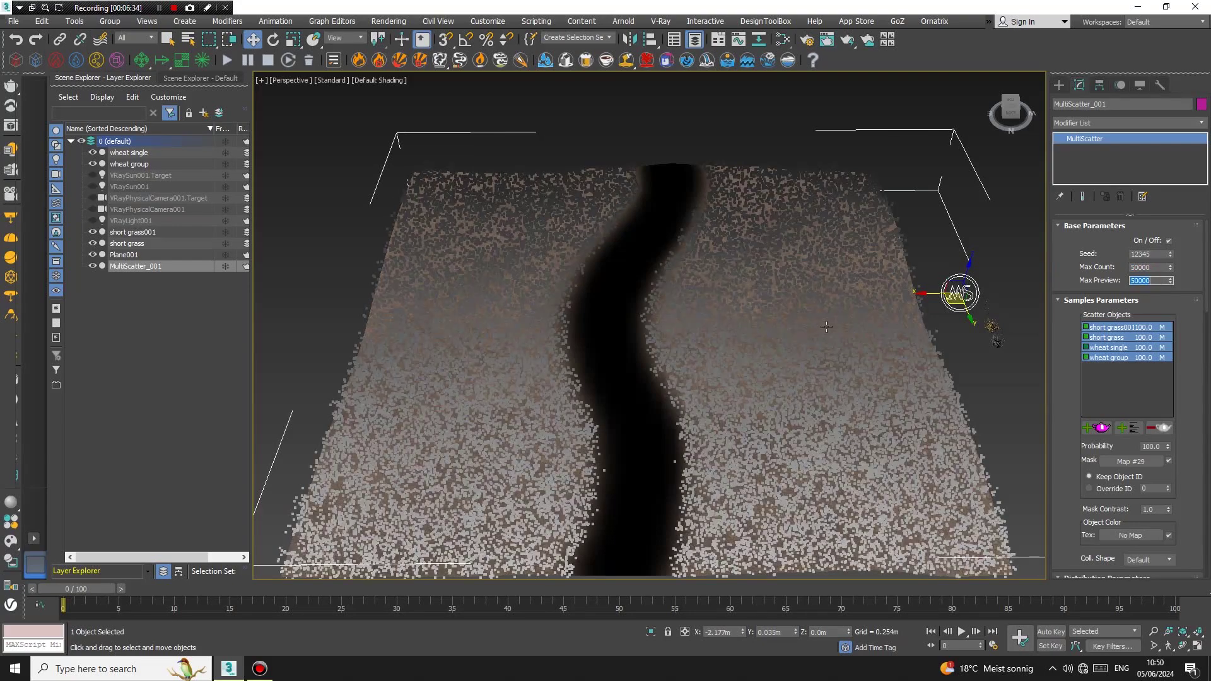
# Reduce the scatter's Max Preview to 5000 and its Max Count to 30000.
pyautogui.write('500')
pyautogui.press('Return')
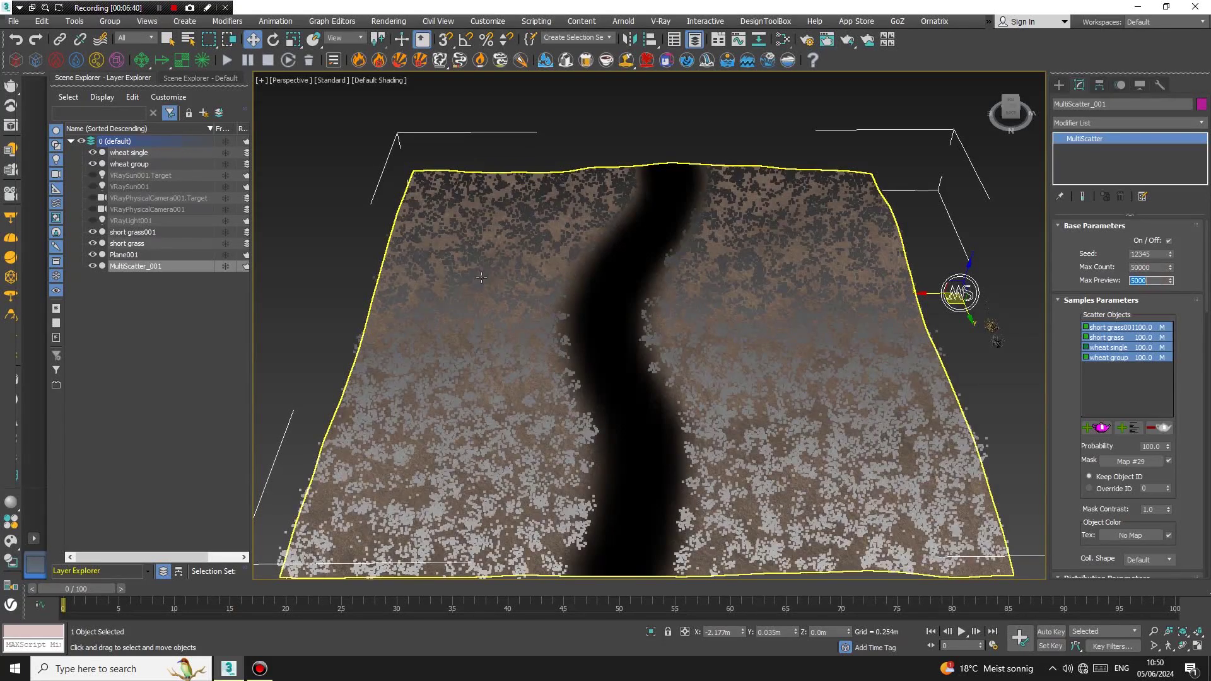
pyautogui.scroll(-10, 789, 333)
pyautogui.scroll(5, 789, 333)
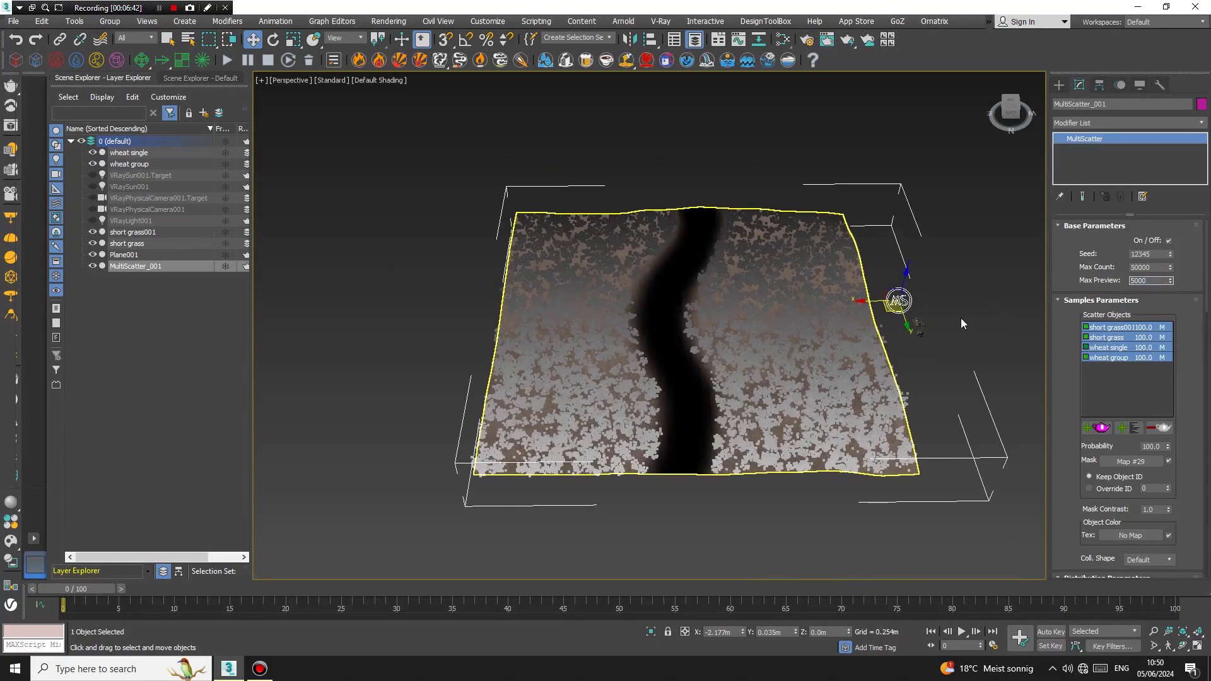
pyautogui.click(1134, 267)
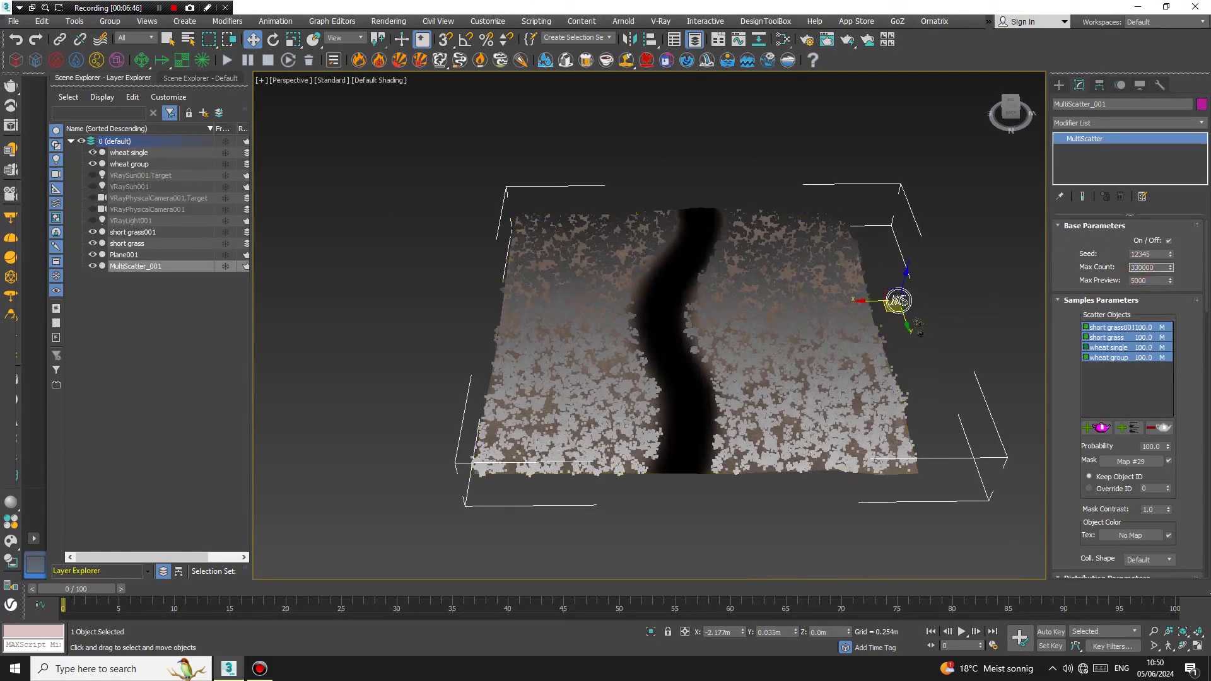
pyautogui.click(1087, 270)
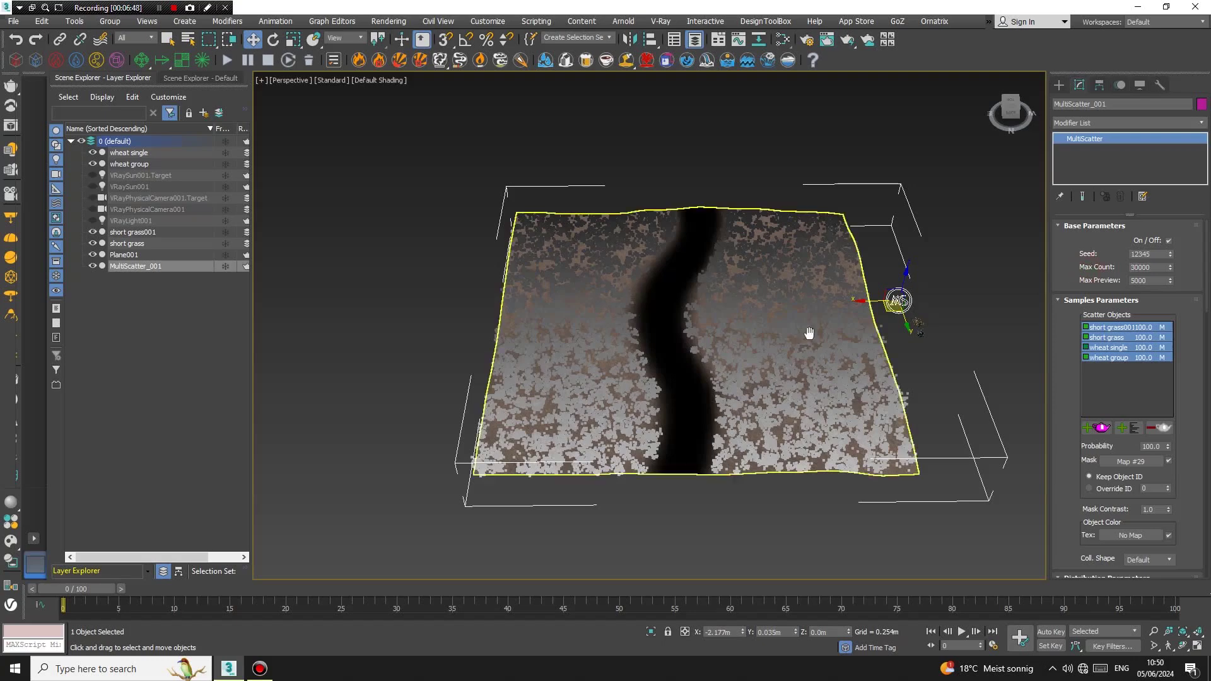
pyautogui.moveTo(809, 335); pyautogui.dragTo(799, 332, button='middle')
# Set the scatter probabilities to 61 for short grass001, 78 for short grass, 83 for wheat single and 46 for wheat group.
pyautogui.moveTo(1192, 502); pyautogui.dragTo(1187, 208)
pyautogui.scroll(5, 1081, 390)
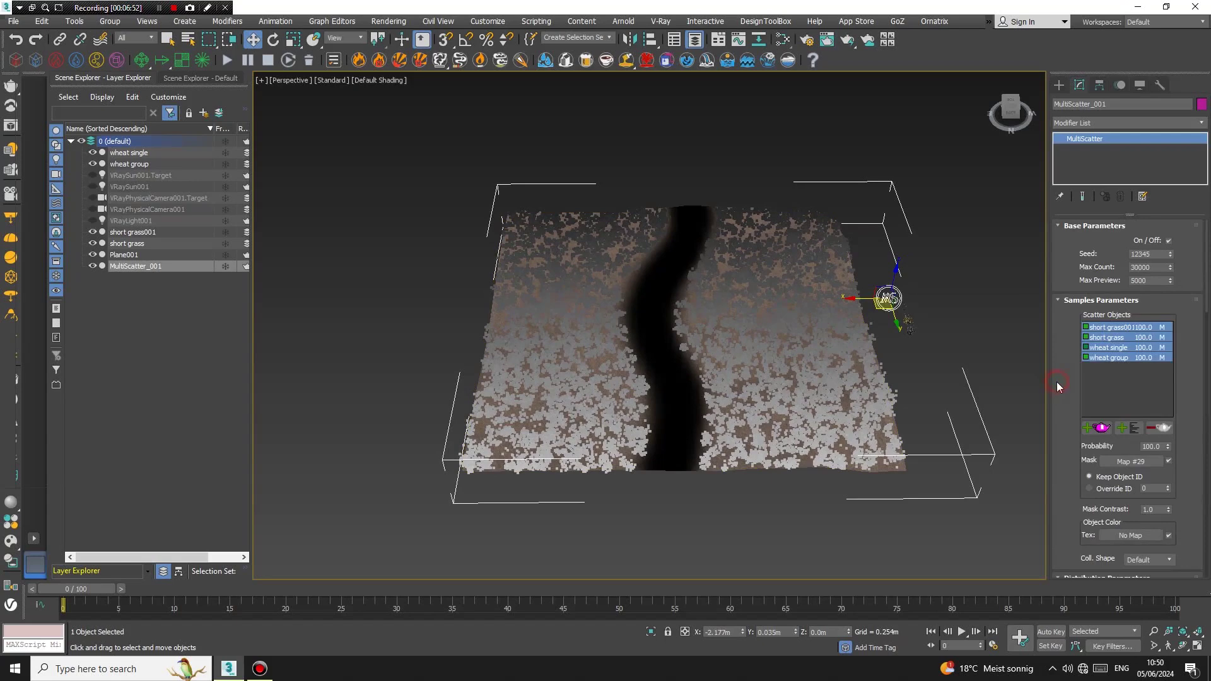
pyautogui.click(1108, 348)
pyautogui.click(1110, 327)
pyautogui.moveTo(1168, 448)
pyautogui.mouseDown()
pyautogui.moveTo(1171, 507)
pyautogui.moveTo(1170, 470)
pyautogui.mouseUp()
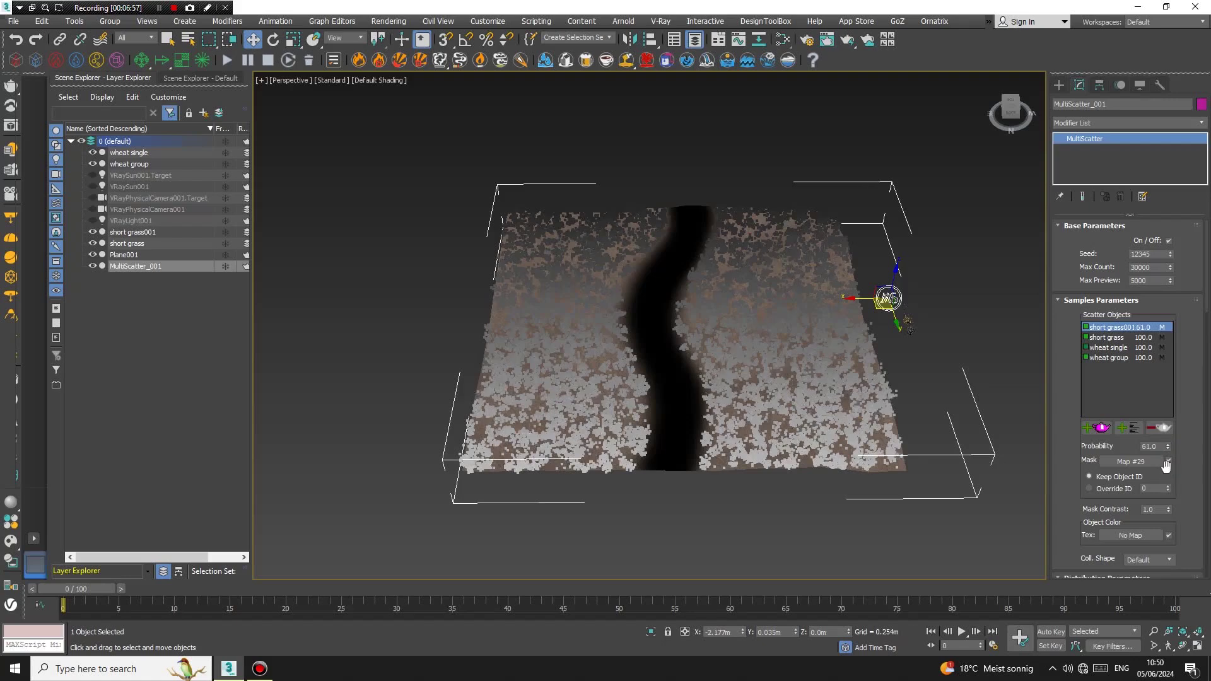
pyautogui.click(1140, 337)
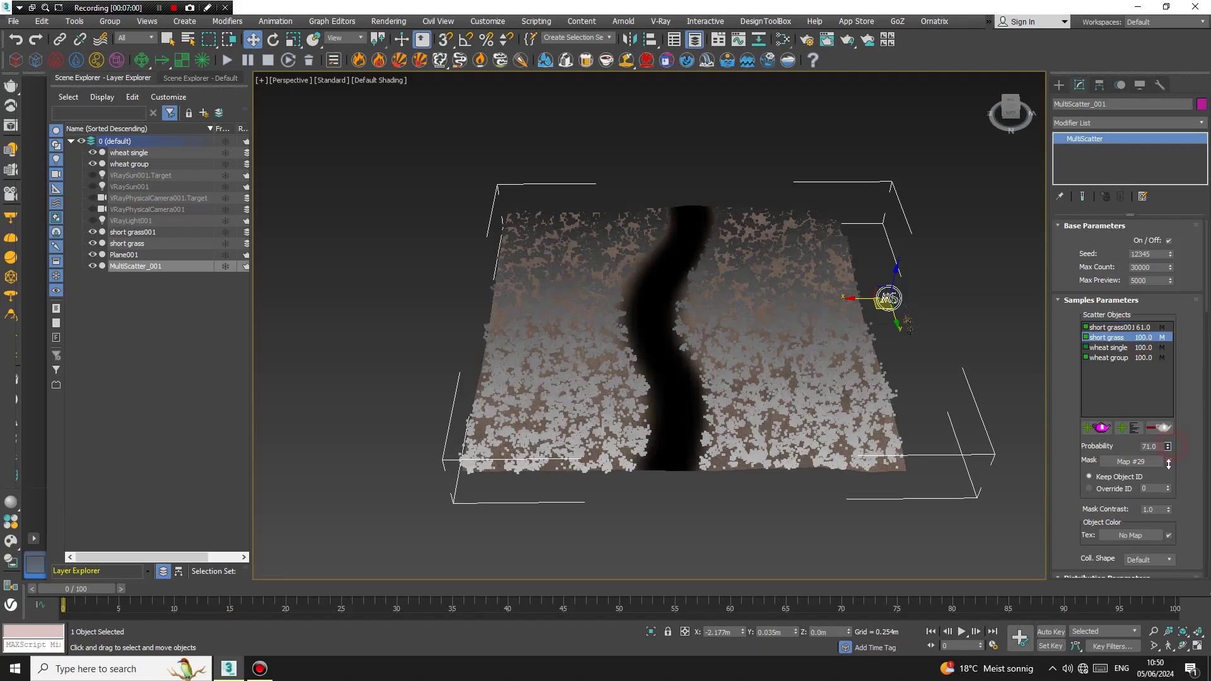
pyautogui.moveTo(1167, 460); pyautogui.dragTo(1171, 476)
pyautogui.click(1108, 348)
pyautogui.click(1119, 358)
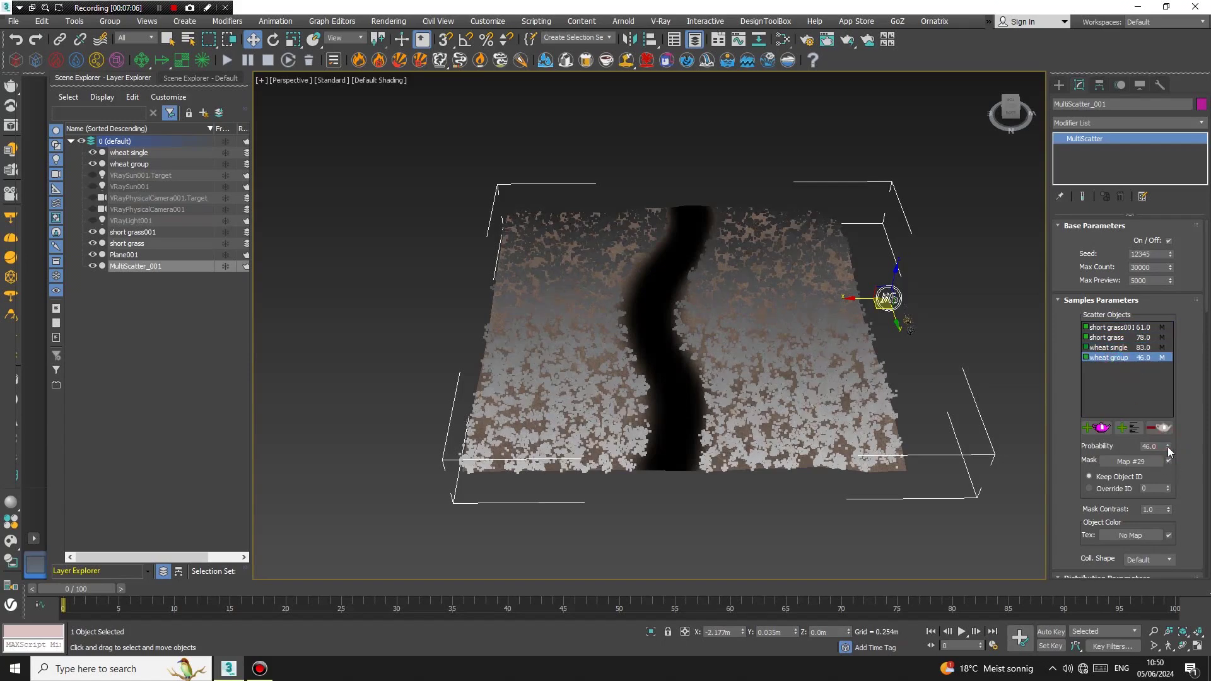
# Collapse the scatter's Border Spline settings and open its Scale settings.
pyautogui.scroll(-5, 1104, 371)
pyautogui.moveTo(1060, 409); pyautogui.dragTo(1067, 231)
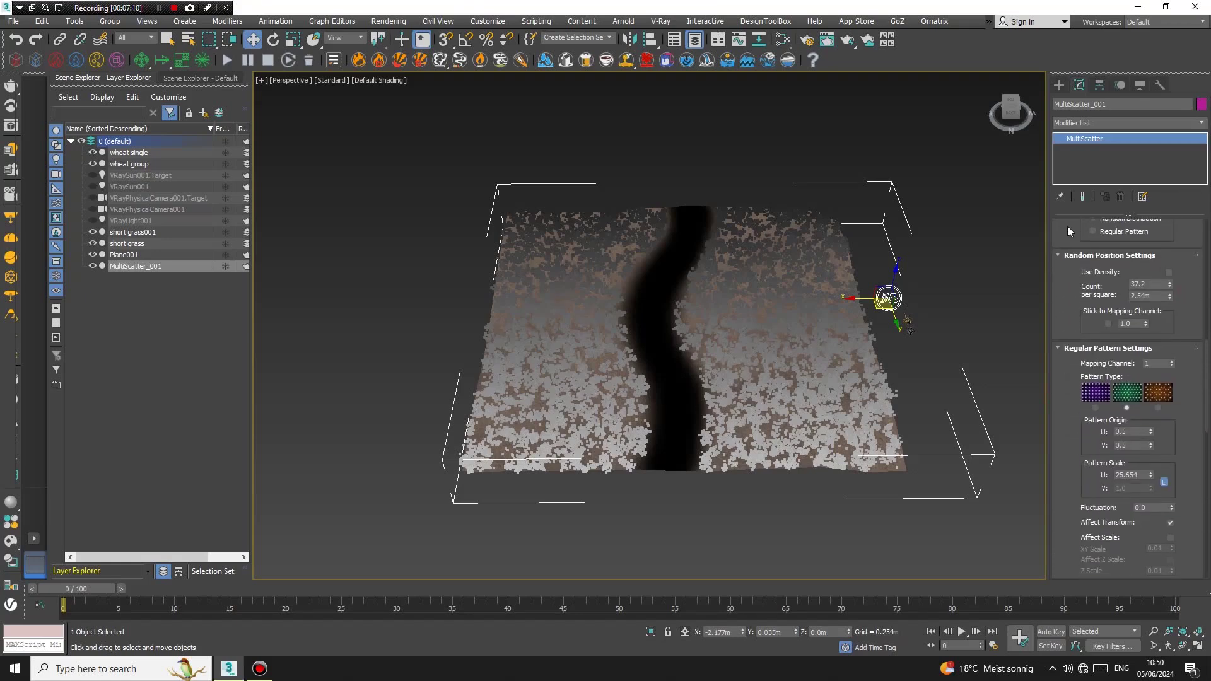
pyautogui.moveTo(1063, 430); pyautogui.dragTo(1081, 207)
pyautogui.moveTo(1072, 291); pyautogui.dragTo(1072, 175)
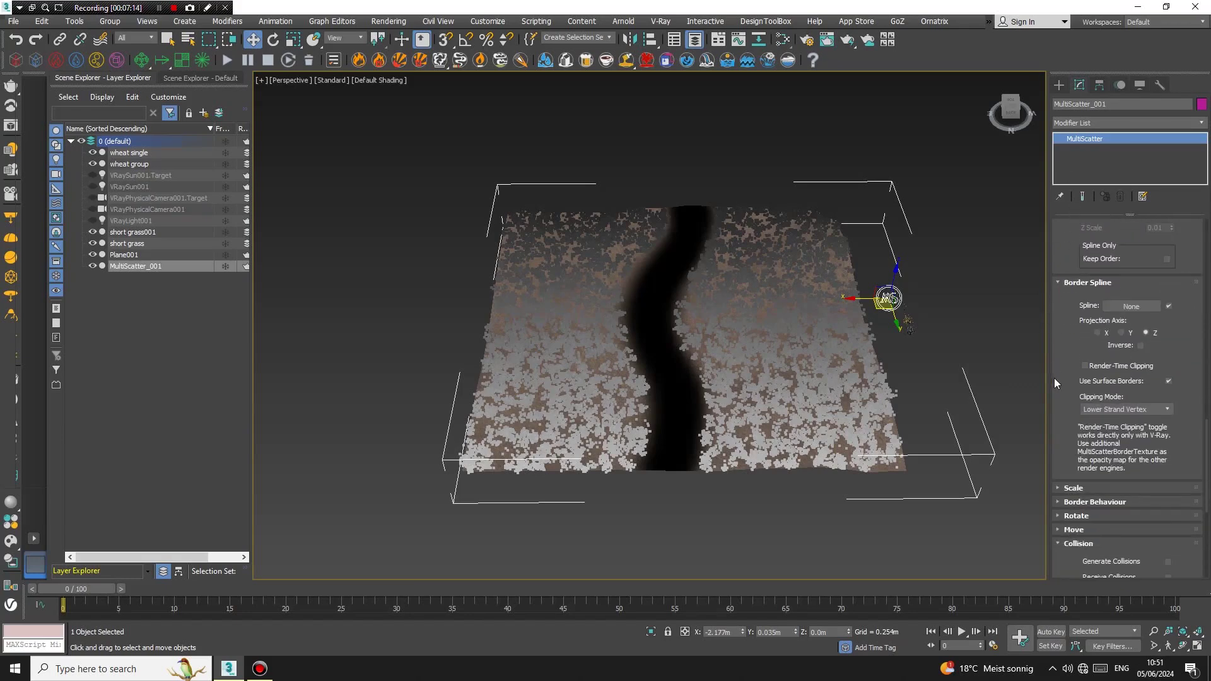
pyautogui.click(1063, 283)
pyautogui.click(1059, 297)
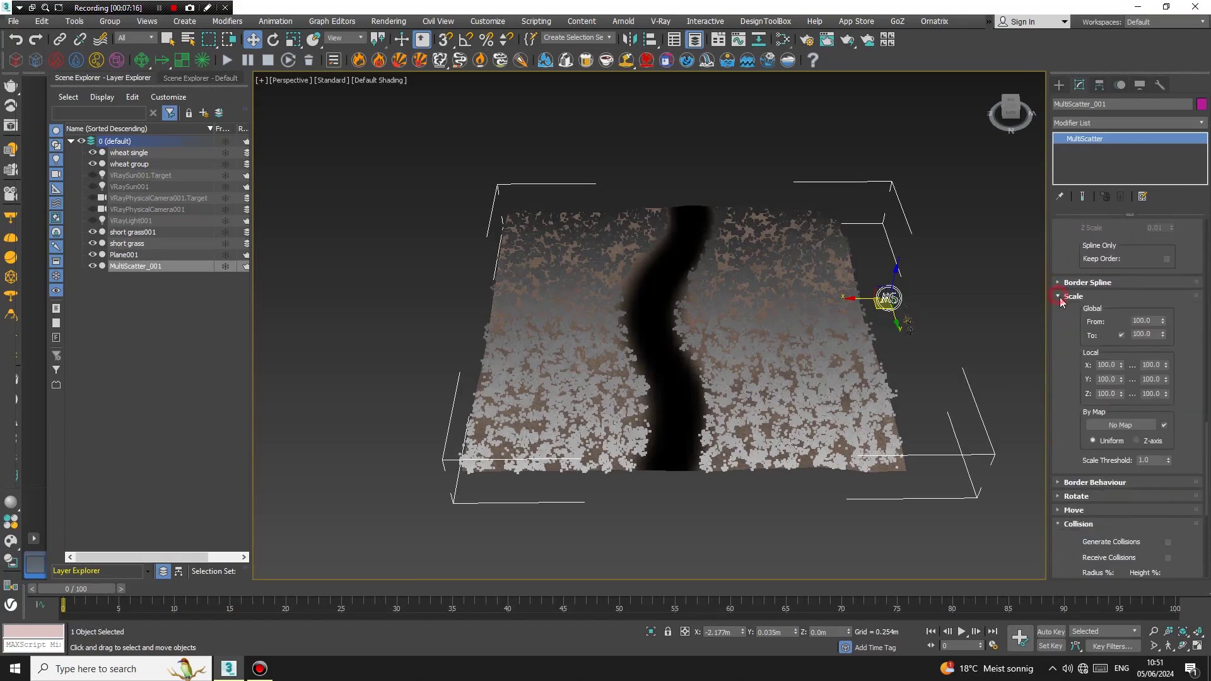
# Set the scatter's global scale range from 50 to 100.
pyautogui.scroll(3, 1003, 339)
pyautogui.moveTo(1003, 339); pyautogui.dragTo(866, 358, button='middle')
pyautogui.scroll(-3, 689, 335)
pyautogui.scroll(1, 730, 335)
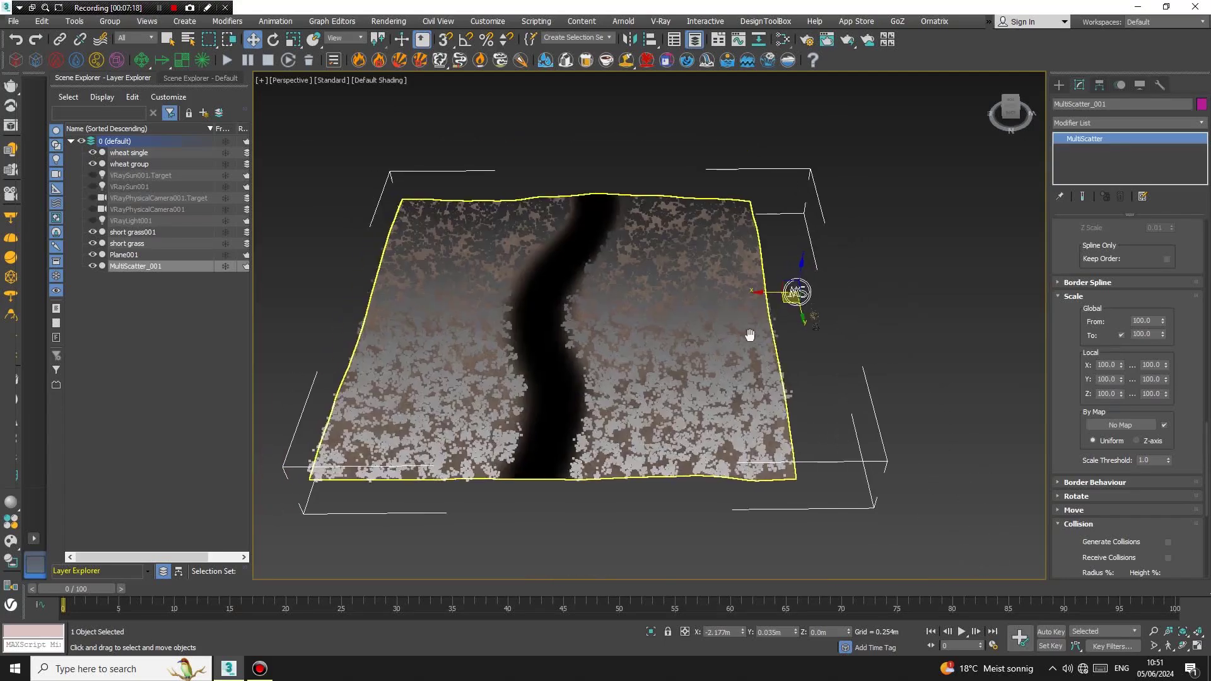
pyautogui.moveTo(729, 335); pyautogui.dragTo(755, 334, button='middle')
pyautogui.scroll(3, 755, 335)
pyautogui.moveTo(1162, 321); pyautogui.dragTo(1191, 160)
pyautogui.click(1158, 334)
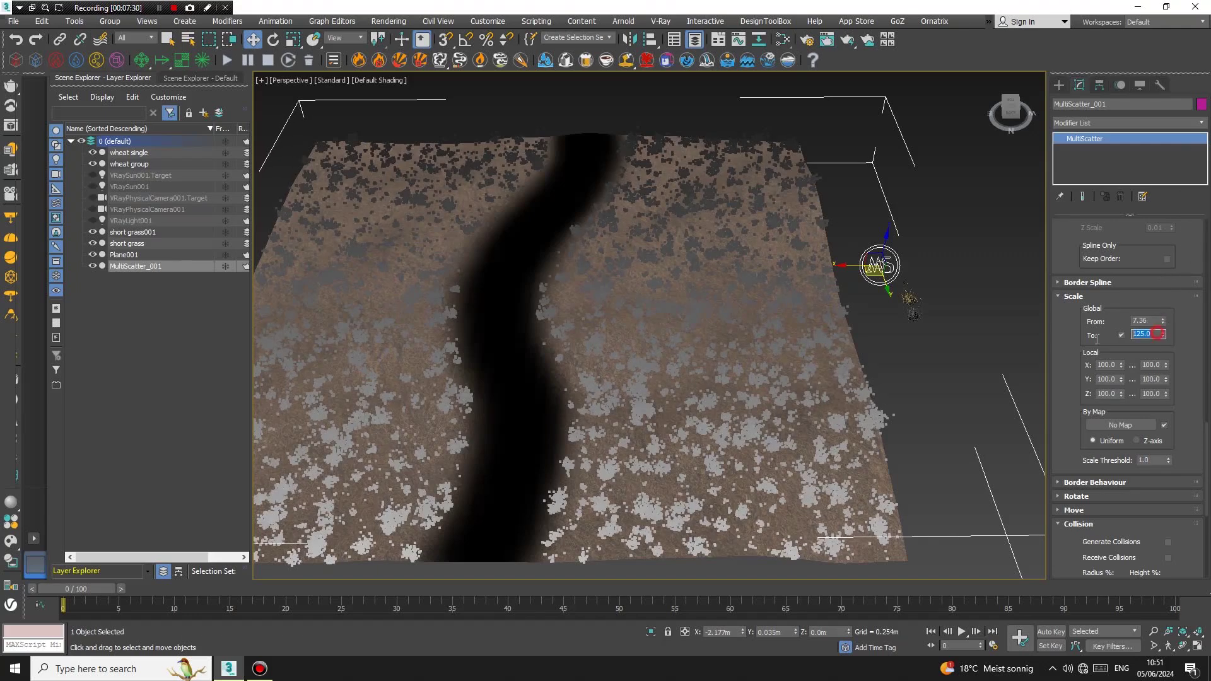
pyautogui.write('100')
pyautogui.press('Return')
pyautogui.click(1153, 321)
pyautogui.write('50')
pyautogui.press('Return')
pyautogui.moveTo(606, 434); pyautogui.dragTo(689, 414, button='middle')
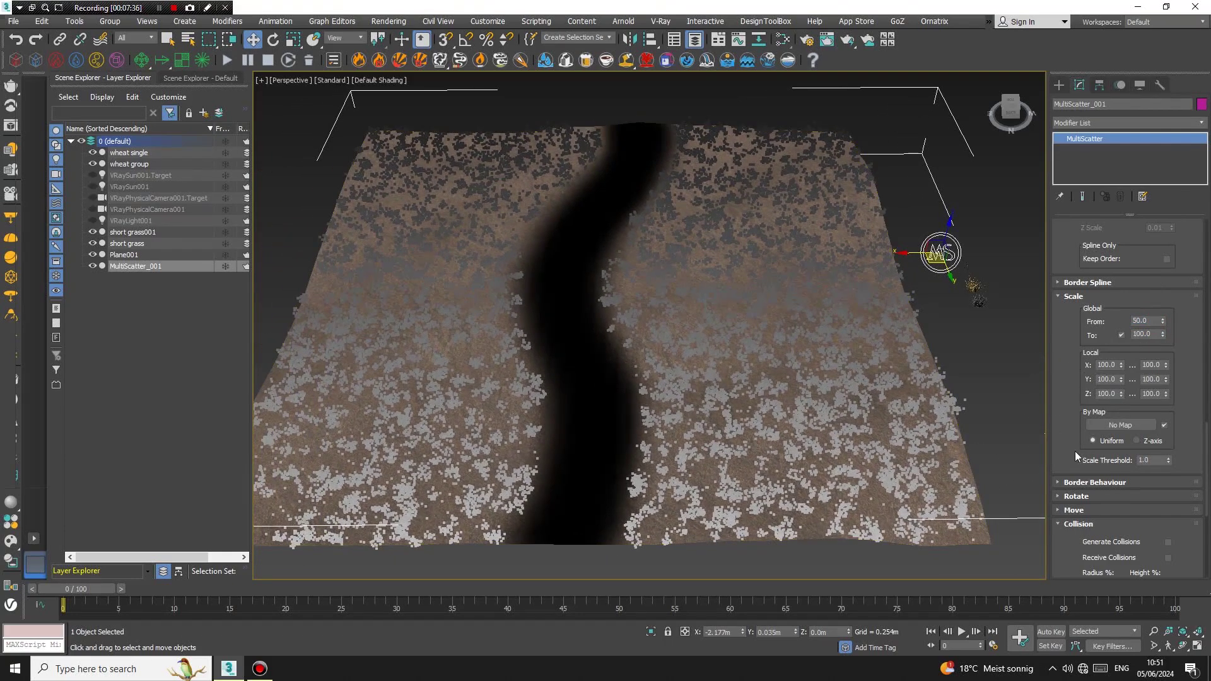
# In the Border Behaviour settings, try letting the borders affect density, scale and rotation.
pyautogui.moveTo(1075, 453); pyautogui.dragTo(1055, 282)
pyautogui.click(1087, 324)
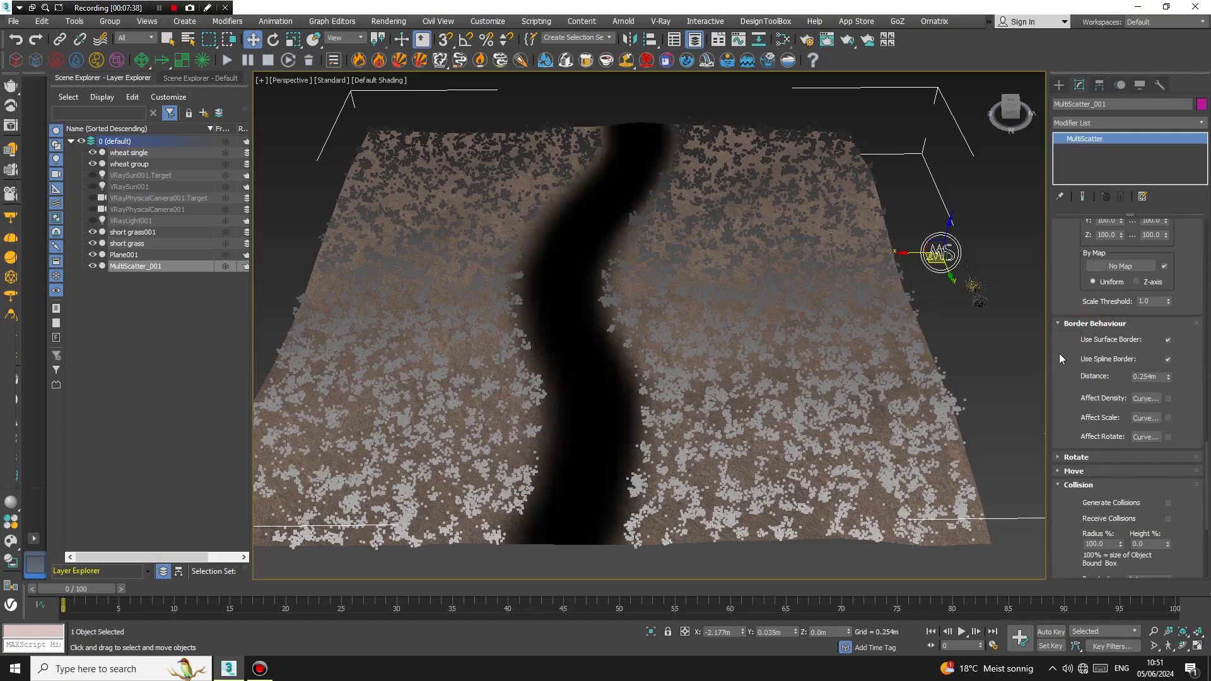
pyautogui.moveTo(1064, 378); pyautogui.dragTo(1062, 364)
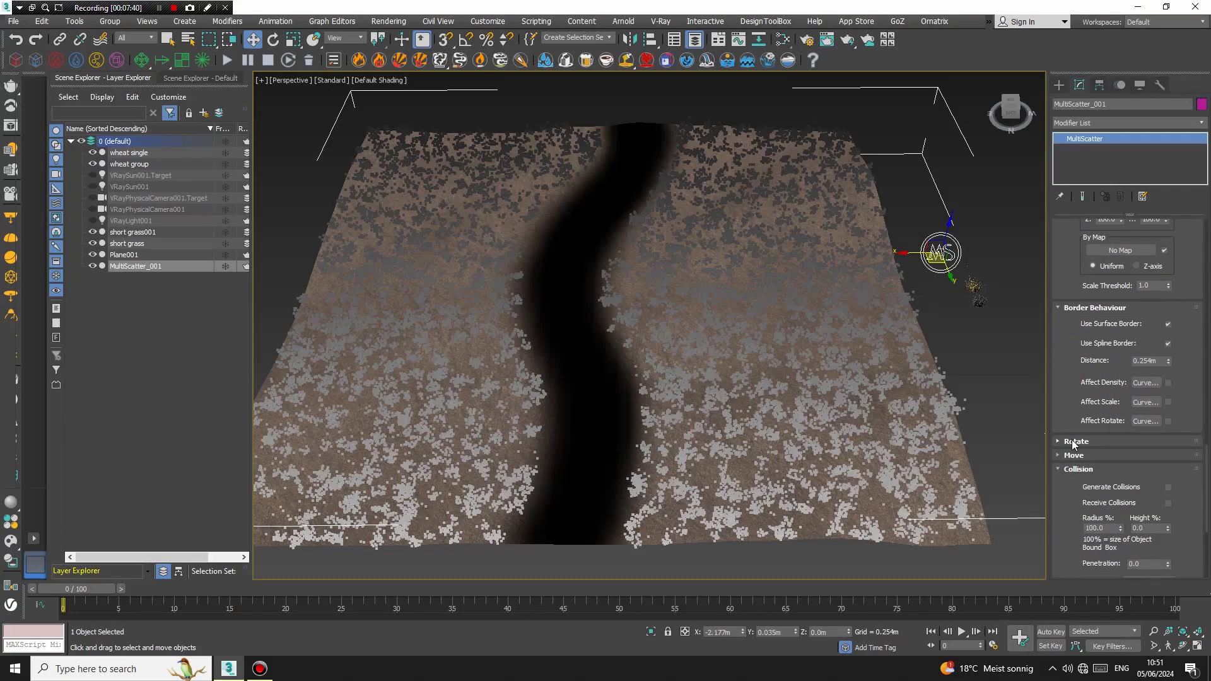
pyautogui.click(1168, 382)
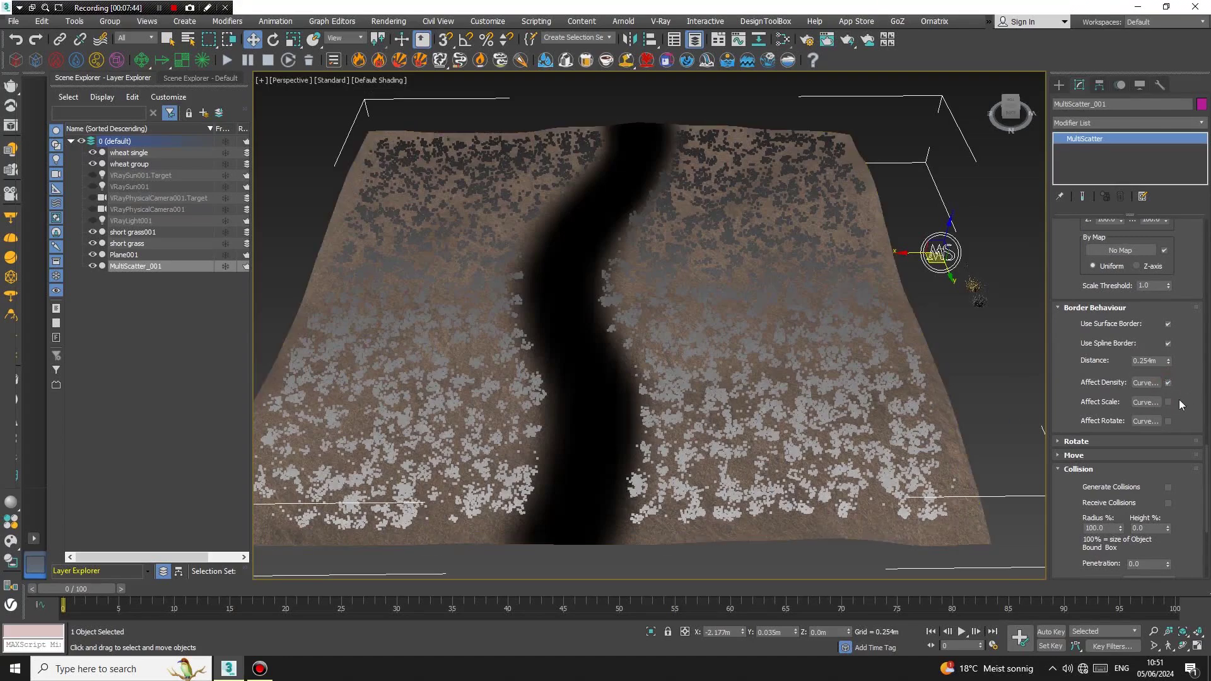
pyautogui.click(1168, 401)
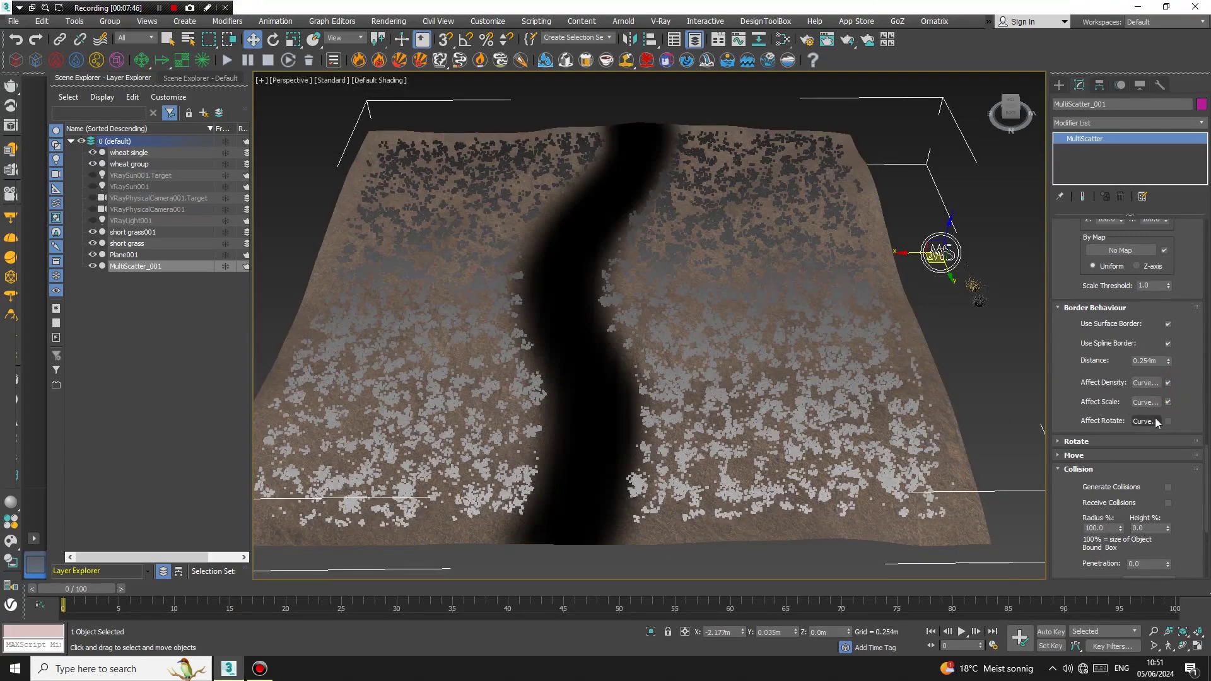
pyautogui.click(1168, 421)
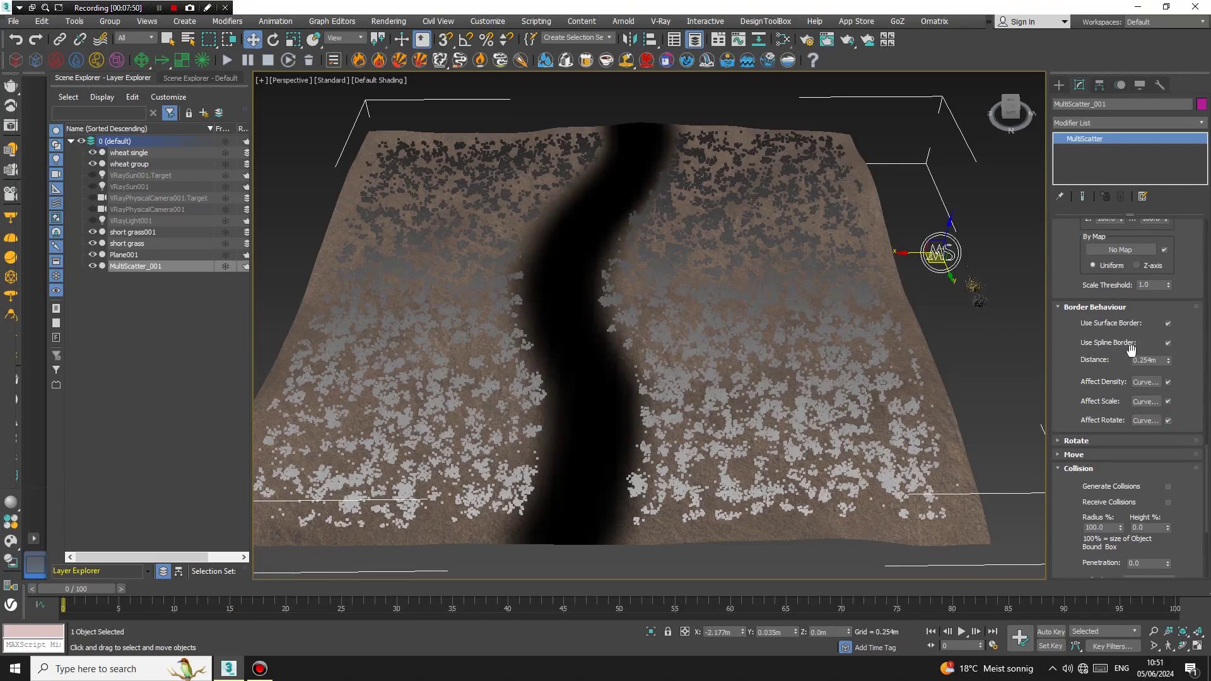
# Turn off the Border Behaviour effects on density, scale and rotation, plus the surface and spline border options.
pyautogui.click(1168, 381)
pyautogui.click(1168, 402)
pyautogui.click(1168, 420)
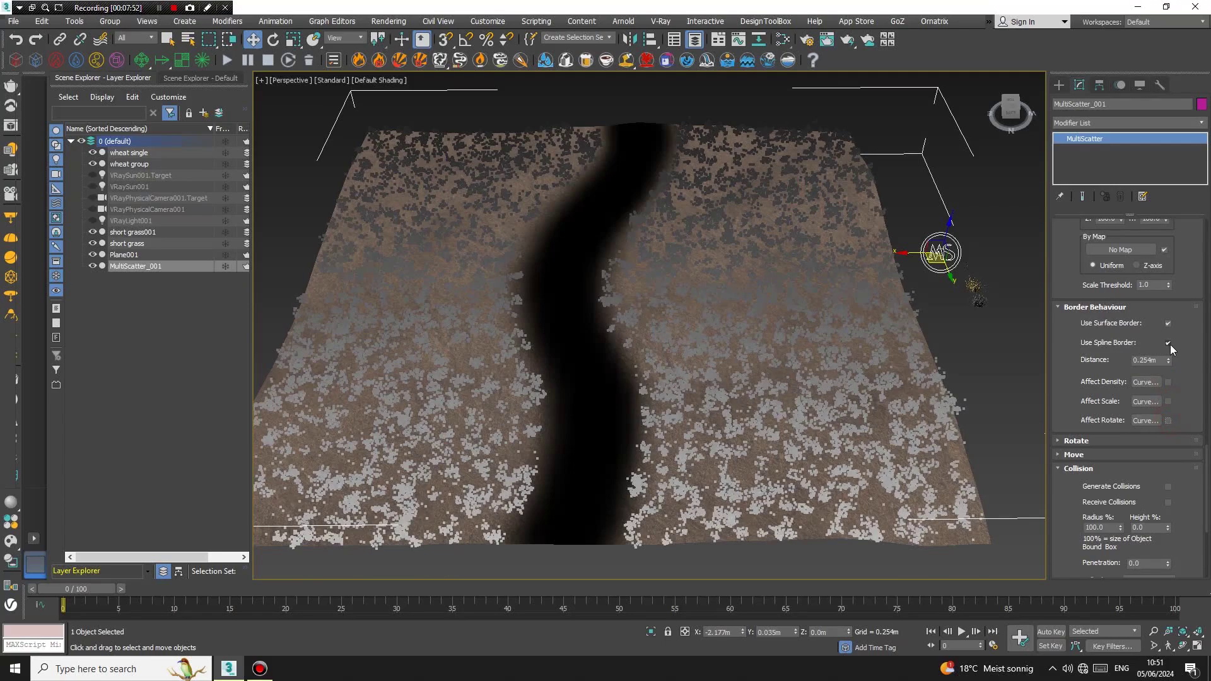
pyautogui.click(1206, 391)
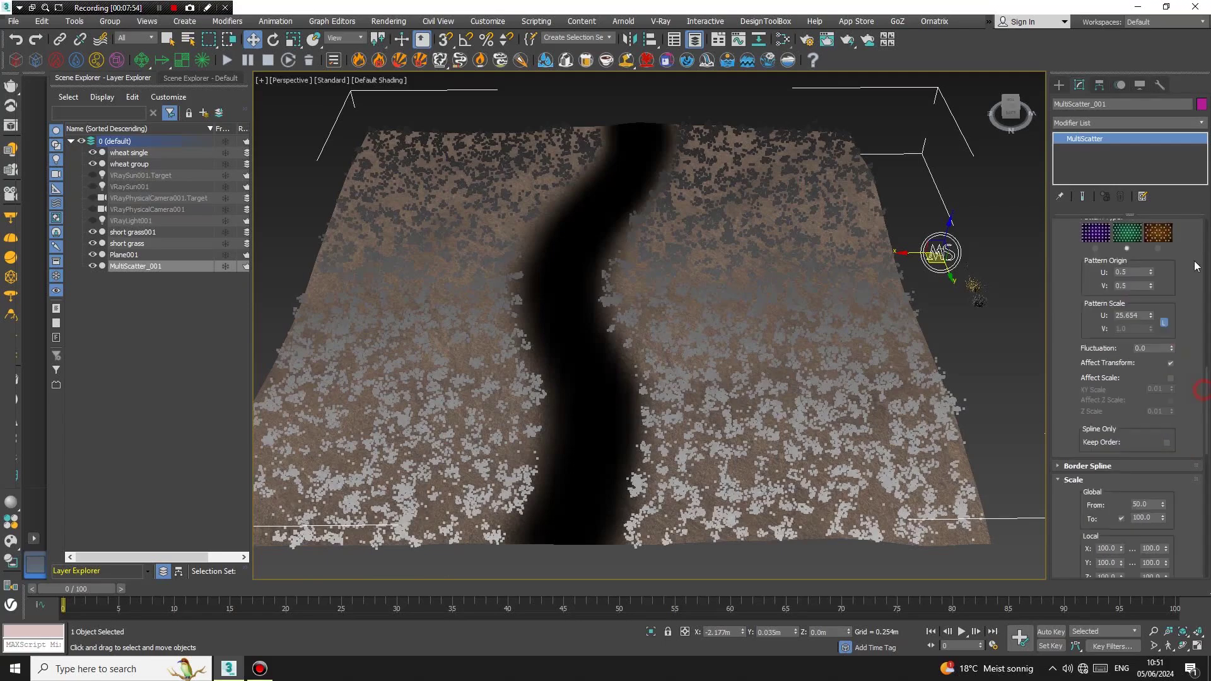
# Set the scatter's random rotation to 5 on the X, Y and Z axes.
pyautogui.scroll(-10, 1180, 445)
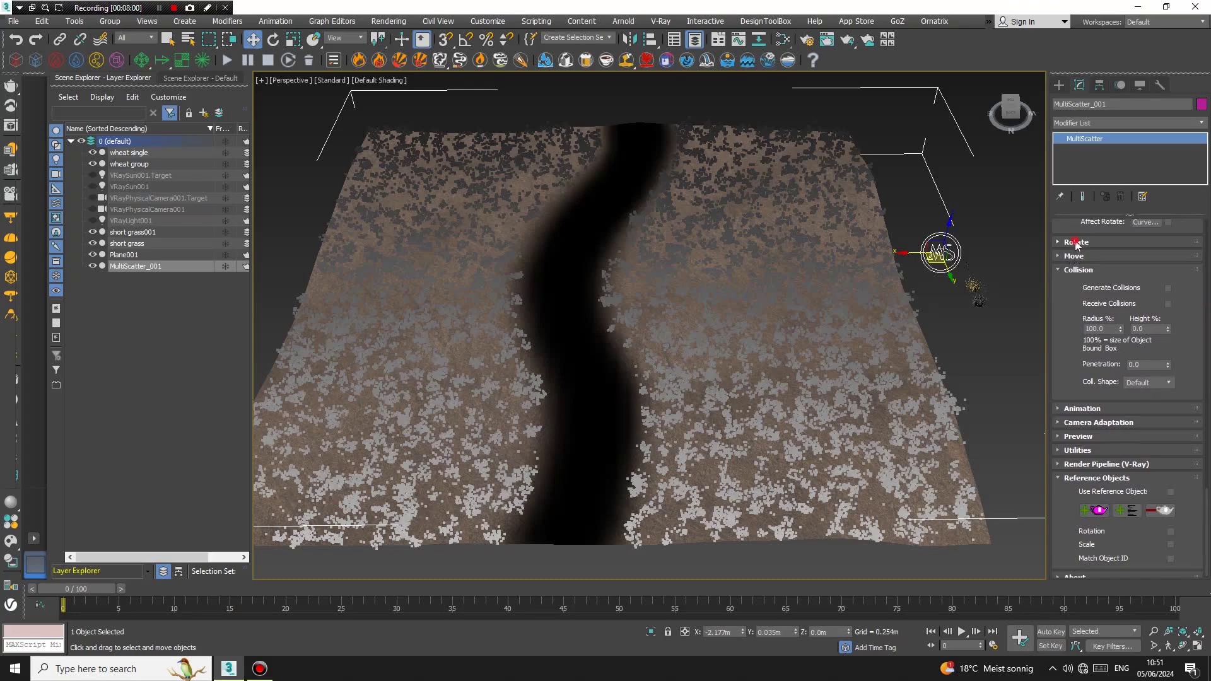
pyautogui.click(1074, 242)
pyautogui.doubleClick(1152, 321)
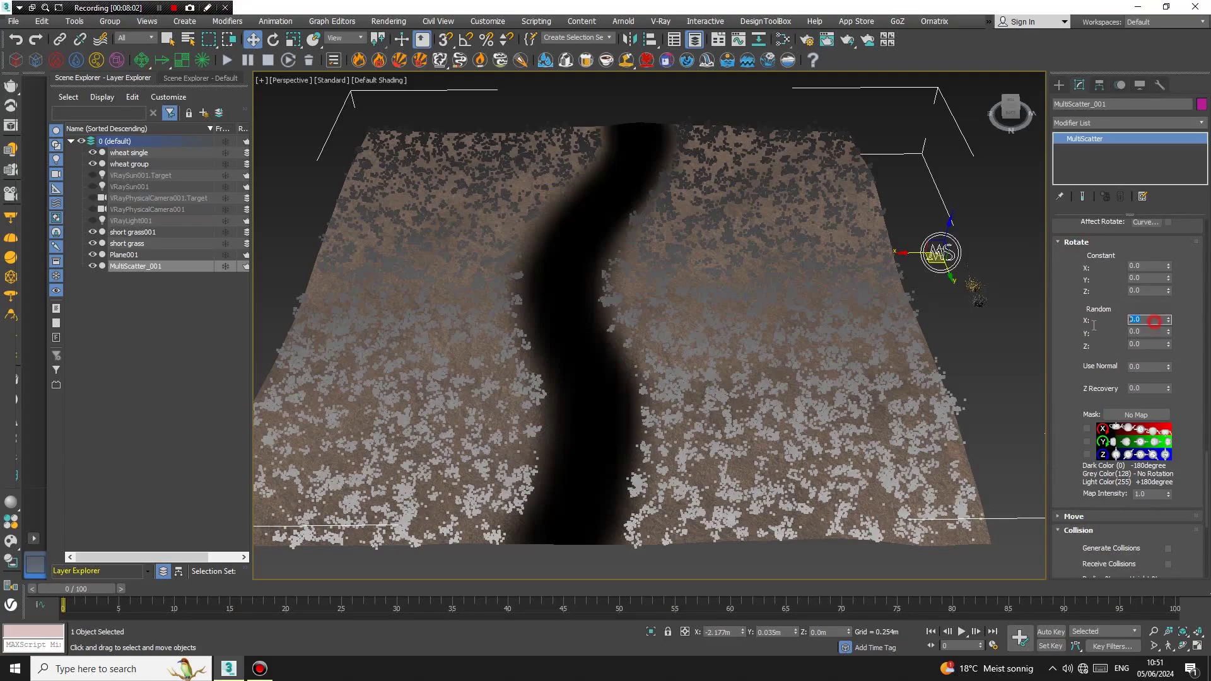
pyautogui.write('5')
pyautogui.press('Return')
pyautogui.doubleClick(1148, 332)
pyautogui.write('5')
pyautogui.press('Return')
pyautogui.click(1148, 344)
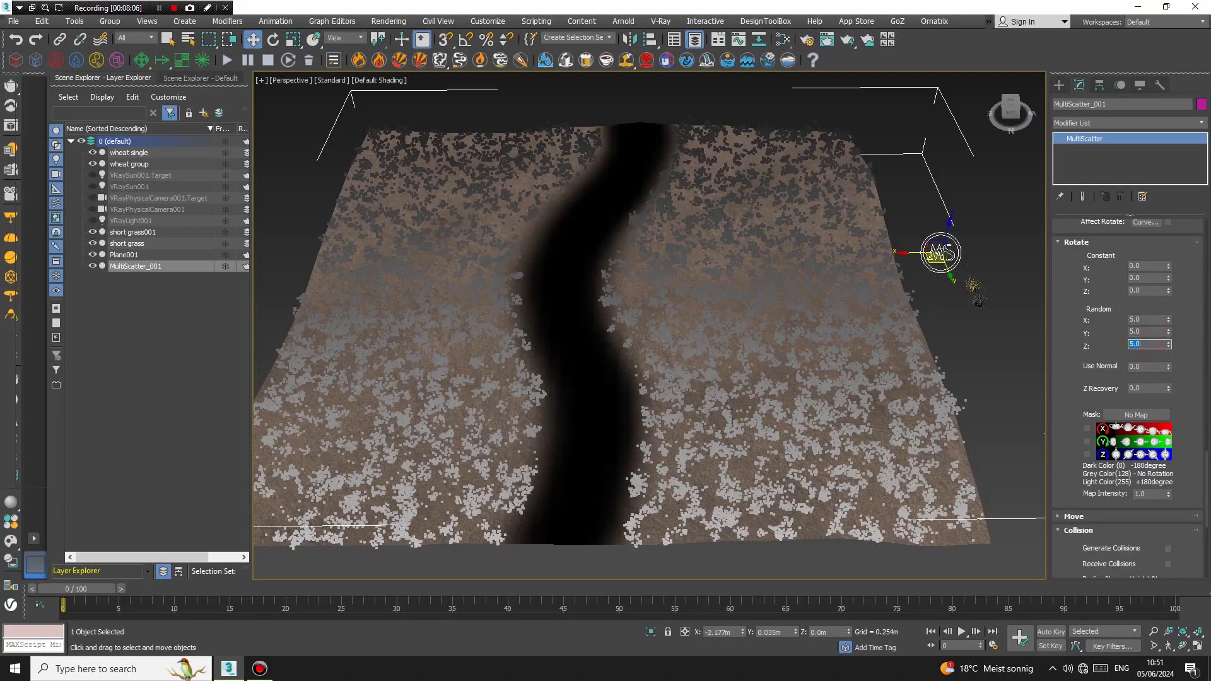
# Enable generating and receiving collisions for the scatter and set the collision radius to 5 percent.
pyautogui.moveTo(1066, 399); pyautogui.dragTo(1086, 260)
pyautogui.click(1075, 380)
pyautogui.moveTo(1068, 404); pyautogui.dragTo(1076, 308)
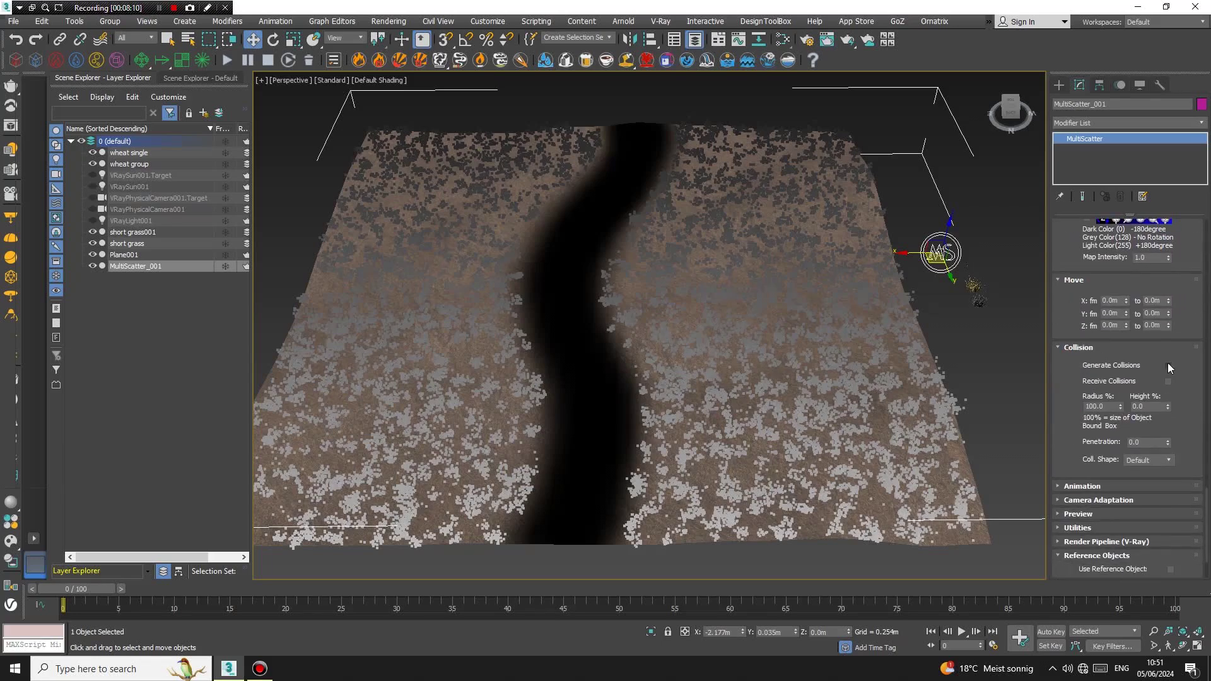
pyautogui.click(1168, 383)
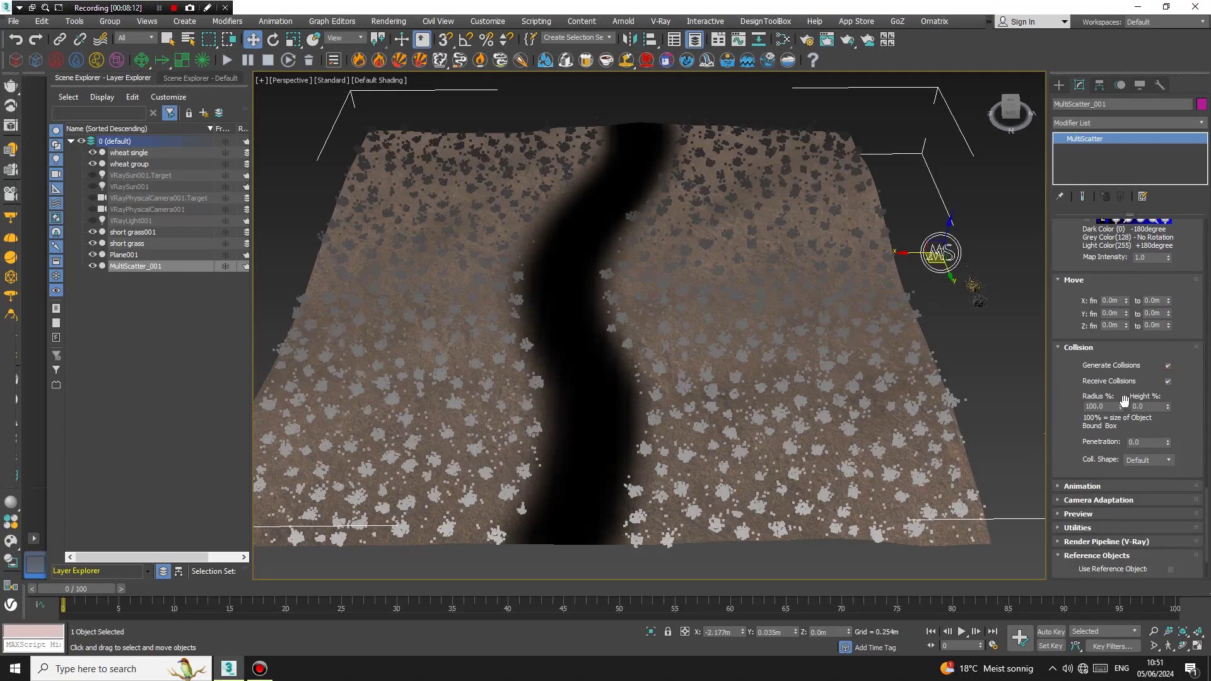
pyautogui.doubleClick(1111, 406)
pyautogui.write('5')
pyautogui.click(1168, 382)
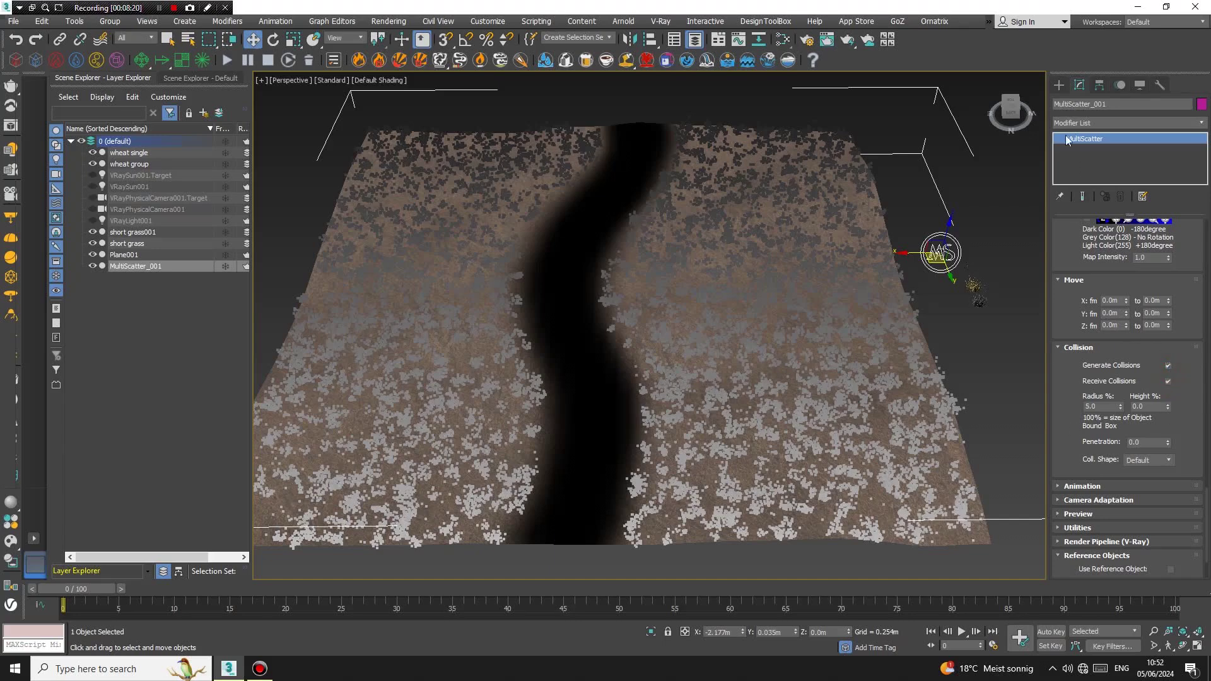
# Create an MSCollision sphere with a radius of about 0.57 m on the terrain beside the dark path.
pyautogui.click(1058, 84)
pyautogui.click(1072, 103)
pyautogui.click(1070, 120)
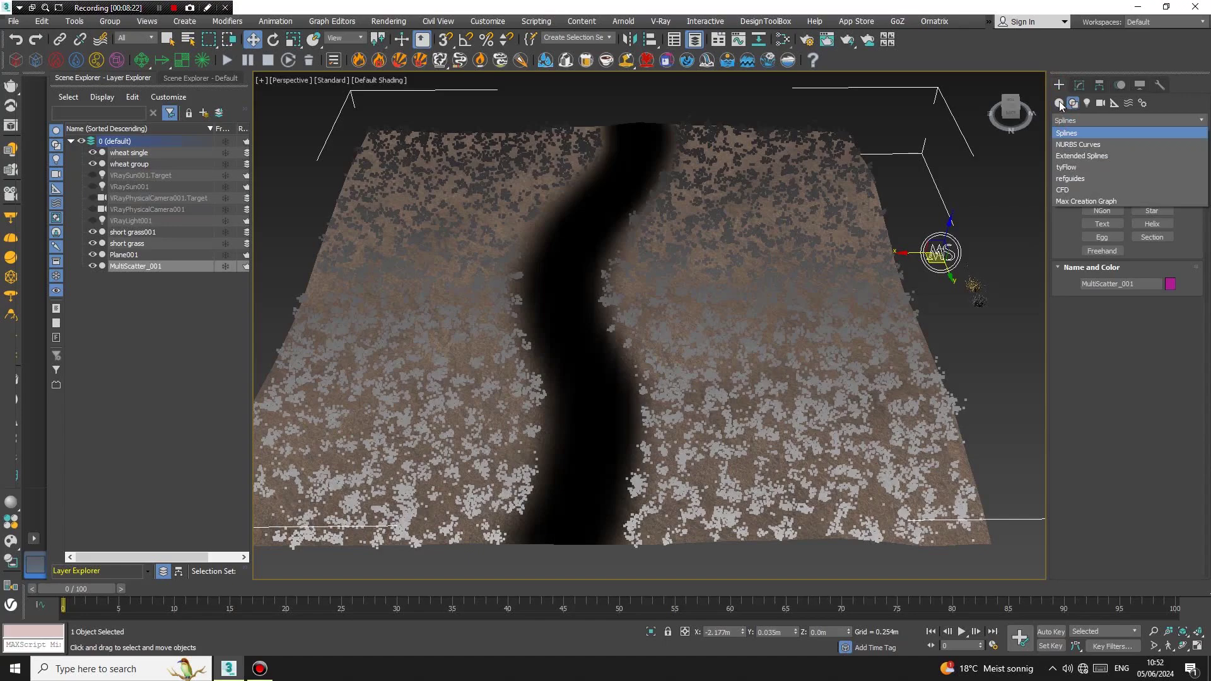
pyautogui.click(1059, 103)
pyautogui.click(1151, 161)
pyautogui.click(686, 346)
pyautogui.moveTo(699, 391); pyautogui.dragTo(704, 411)
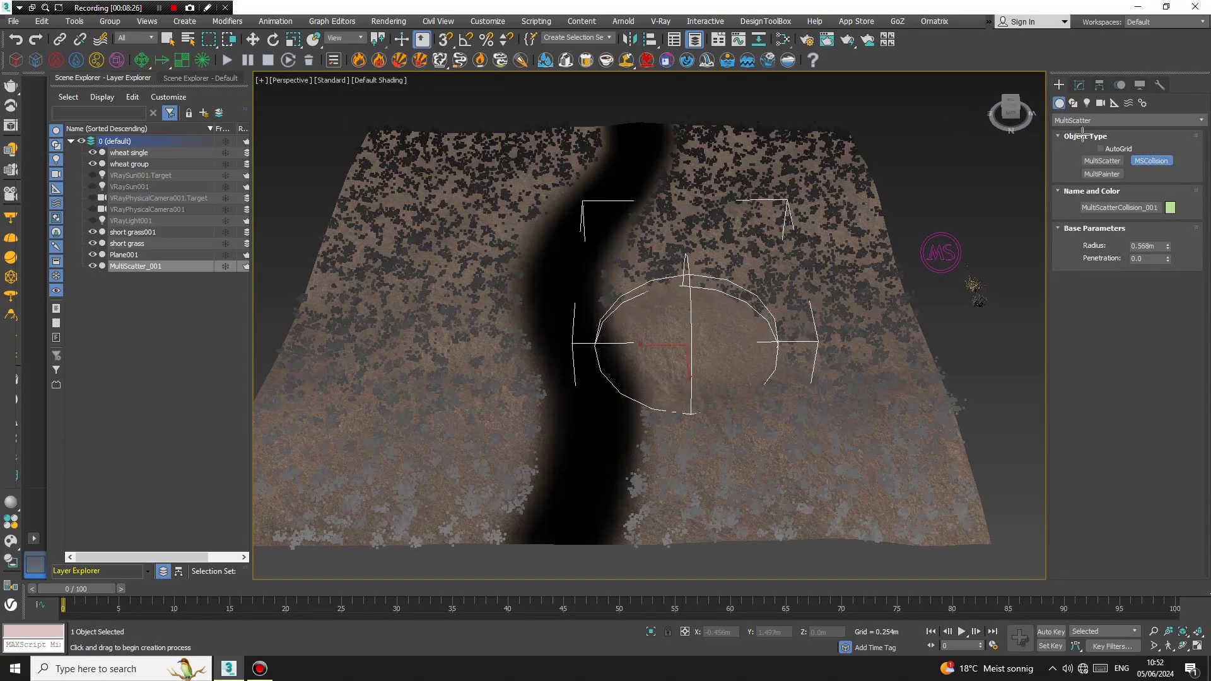
# Set the collision sphere's radius to 0.466 m and penetration to 0.31, and move it across the terrain and off its edge.
pyautogui.click(1078, 87)
pyautogui.moveTo(693, 336); pyautogui.dragTo(481, 253)
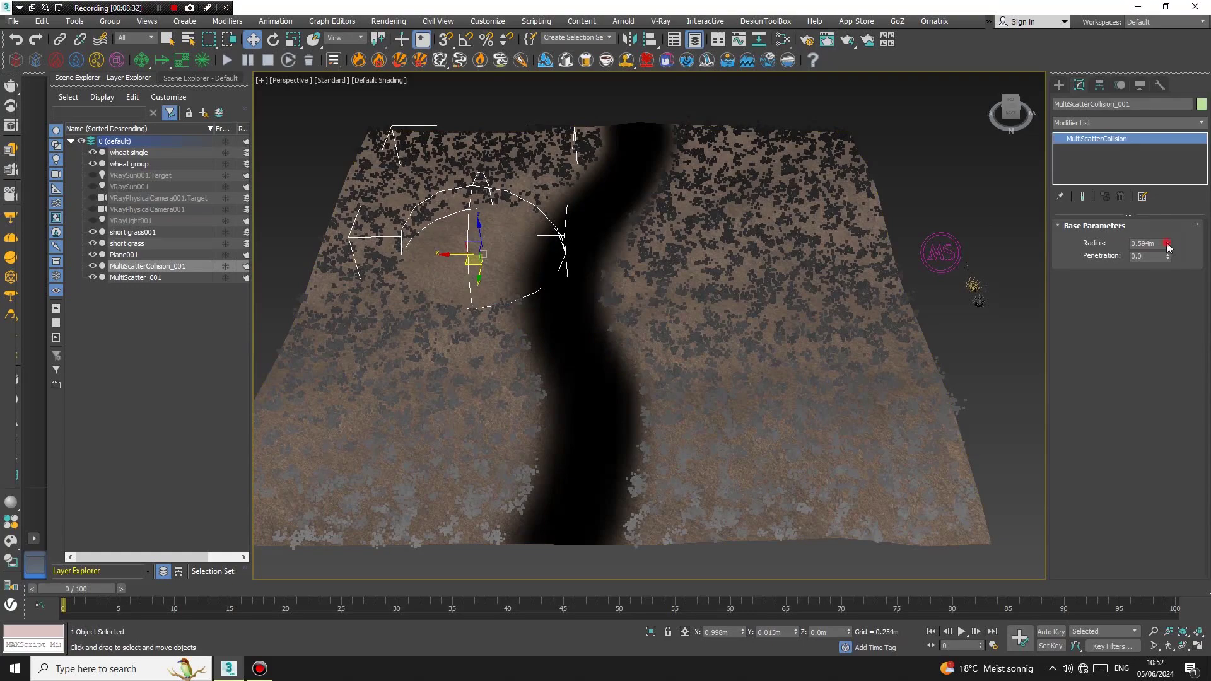
pyautogui.moveTo(1166, 246)
pyautogui.mouseDown()
pyautogui.moveTo(1173, 261)
pyautogui.moveTo(1168, 240)
pyautogui.mouseUp()
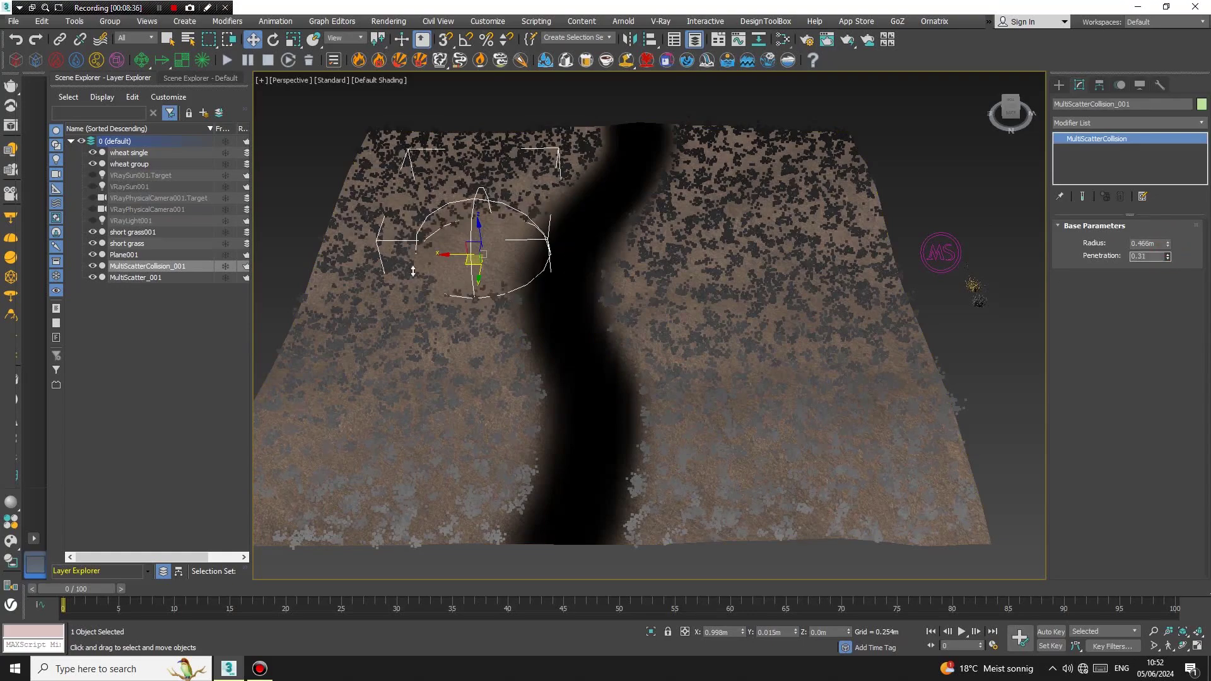
pyautogui.moveTo(473, 265); pyautogui.dragTo(417, 381)
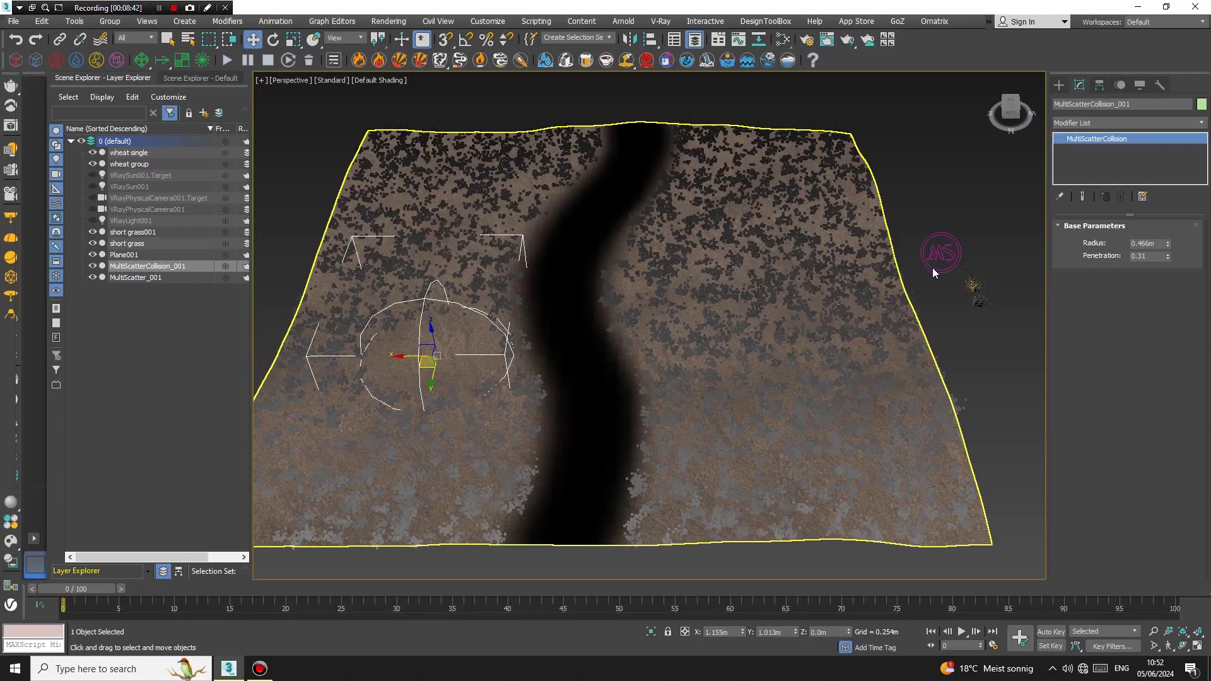
pyautogui.moveTo(407, 357); pyautogui.dragTo(1005, 351)
# Select the scatter object, collapse its parameter sections from Base Parameters through Collision, and open the Camera Adaptation settings.
pyautogui.click(940, 252)
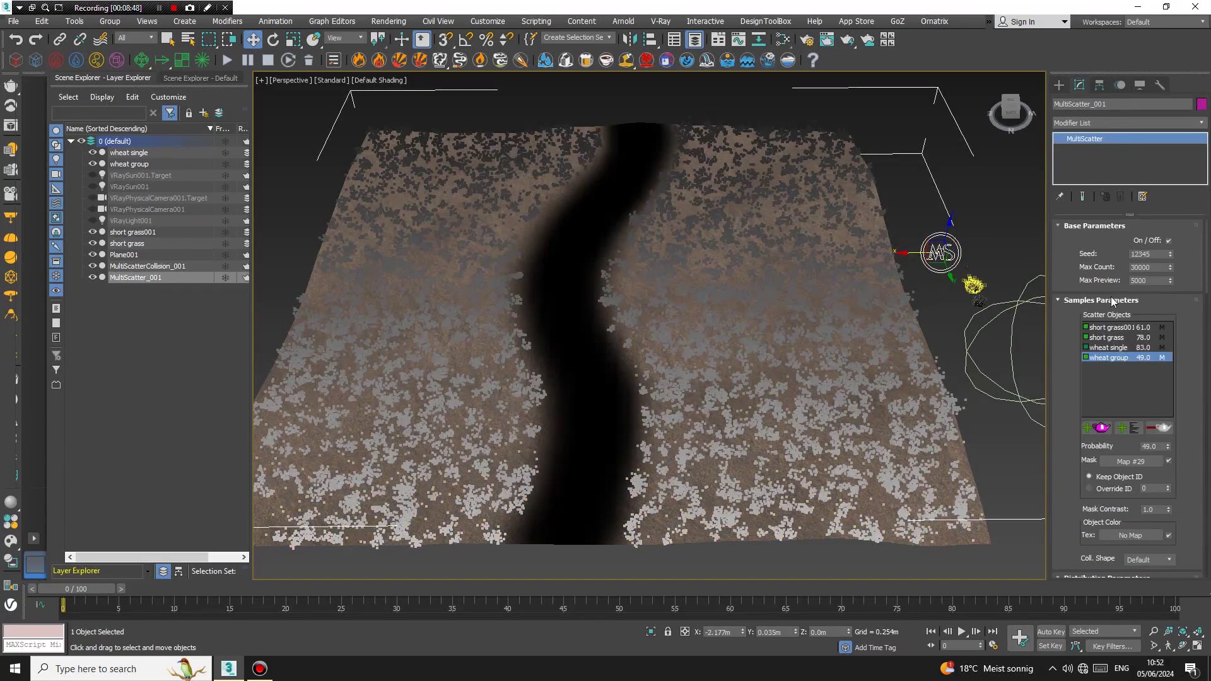
pyautogui.click(1060, 300)
pyautogui.click(1059, 227)
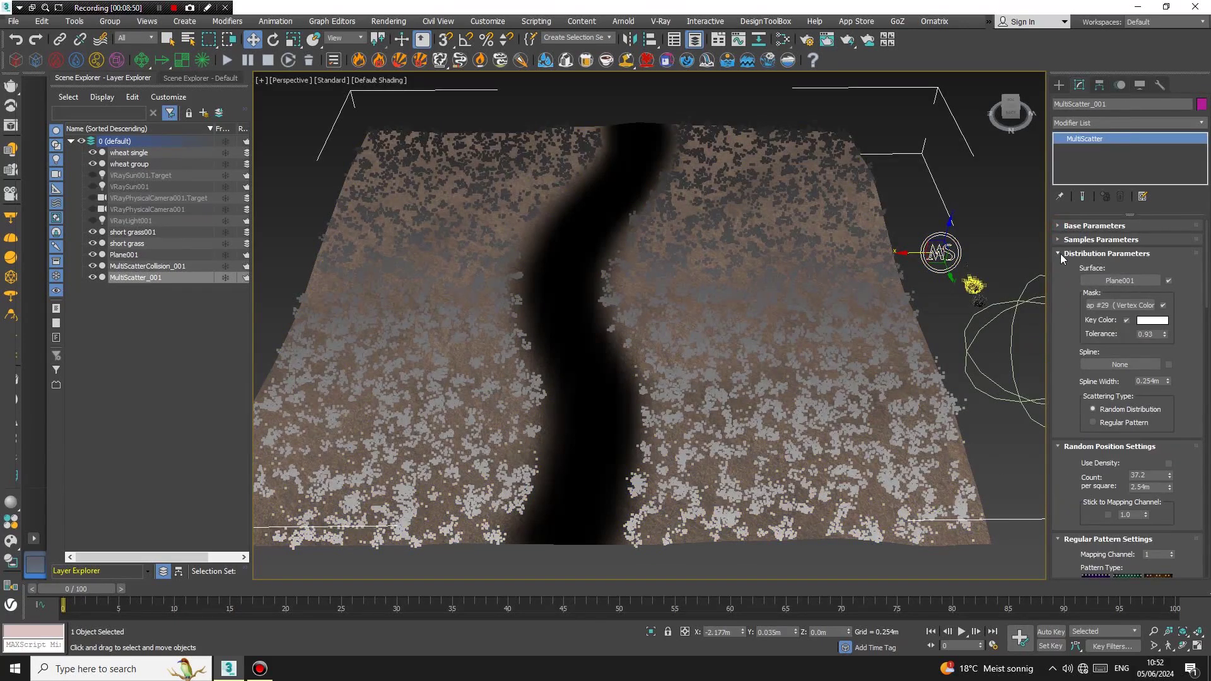
pyautogui.click(1061, 254)
pyautogui.click(1061, 268)
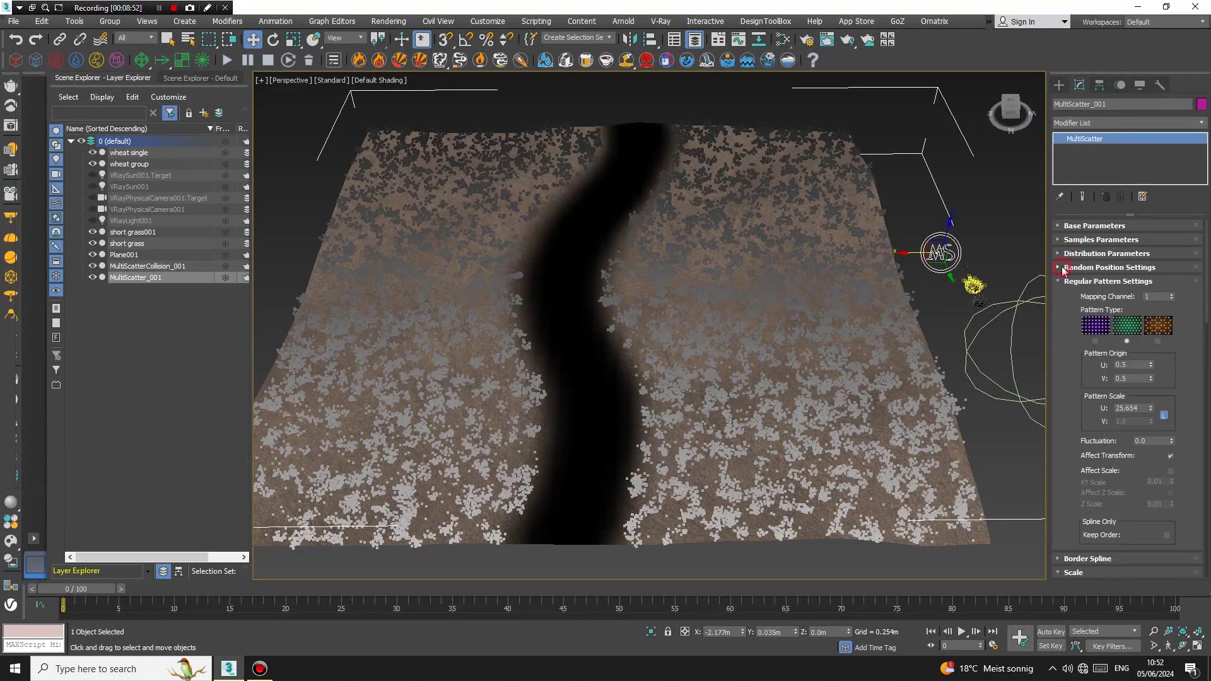
pyautogui.click(1059, 282)
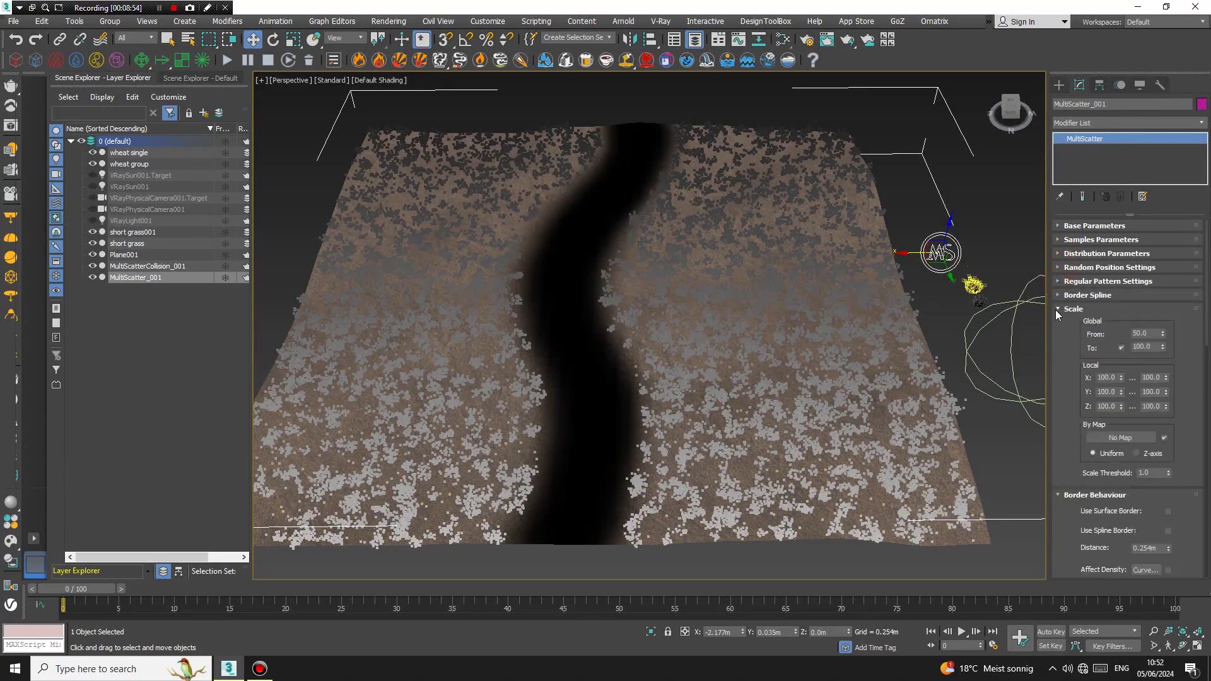
pyautogui.scroll(-1, 1058, 296)
pyautogui.click(1058, 276)
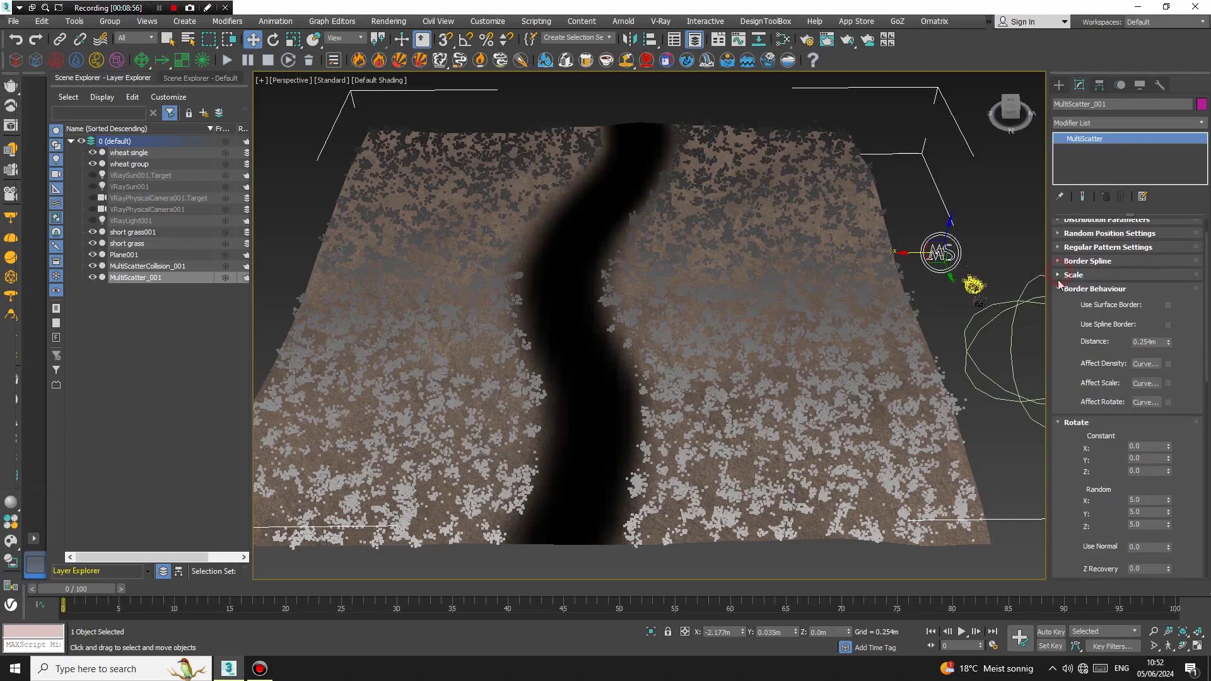
pyautogui.click(1060, 289)
pyautogui.click(1057, 304)
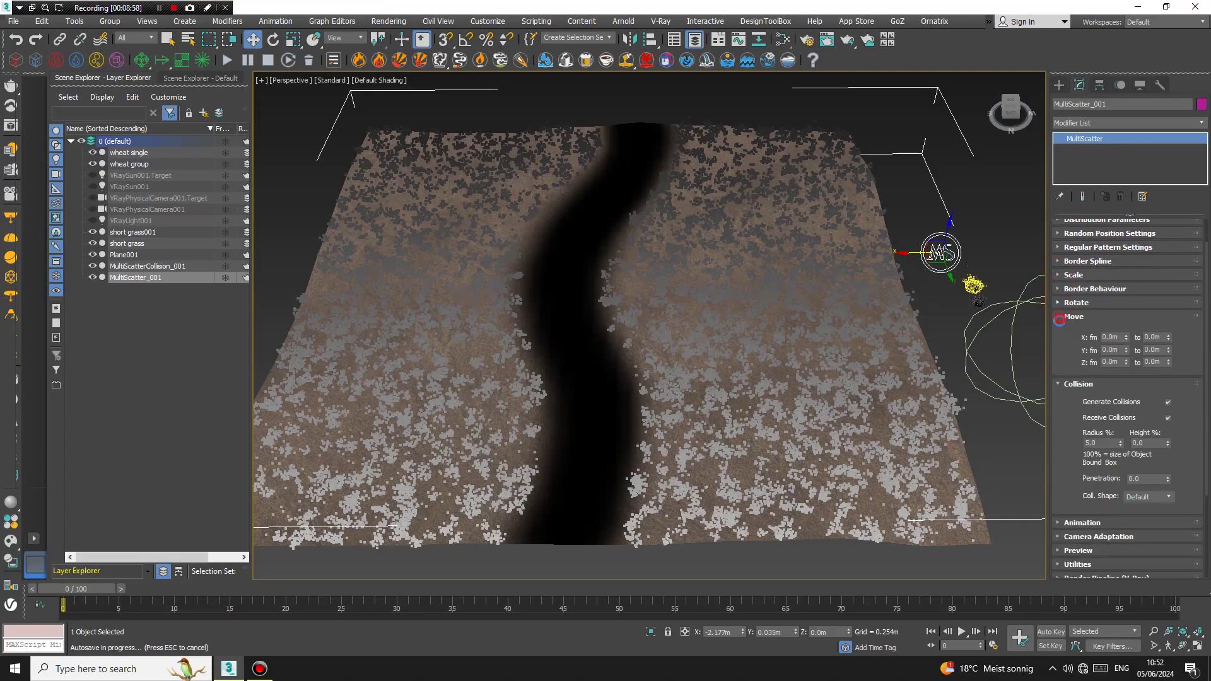
pyautogui.click(1060, 317)
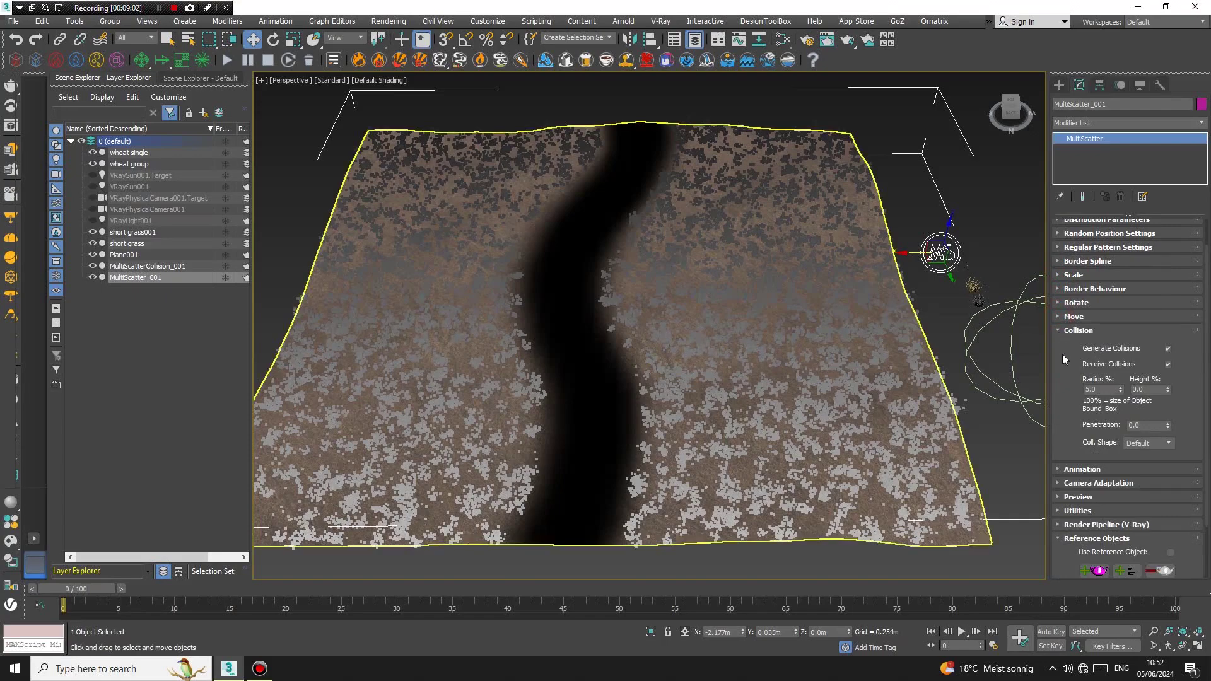
pyautogui.click(1059, 330)
pyautogui.click(1055, 282)
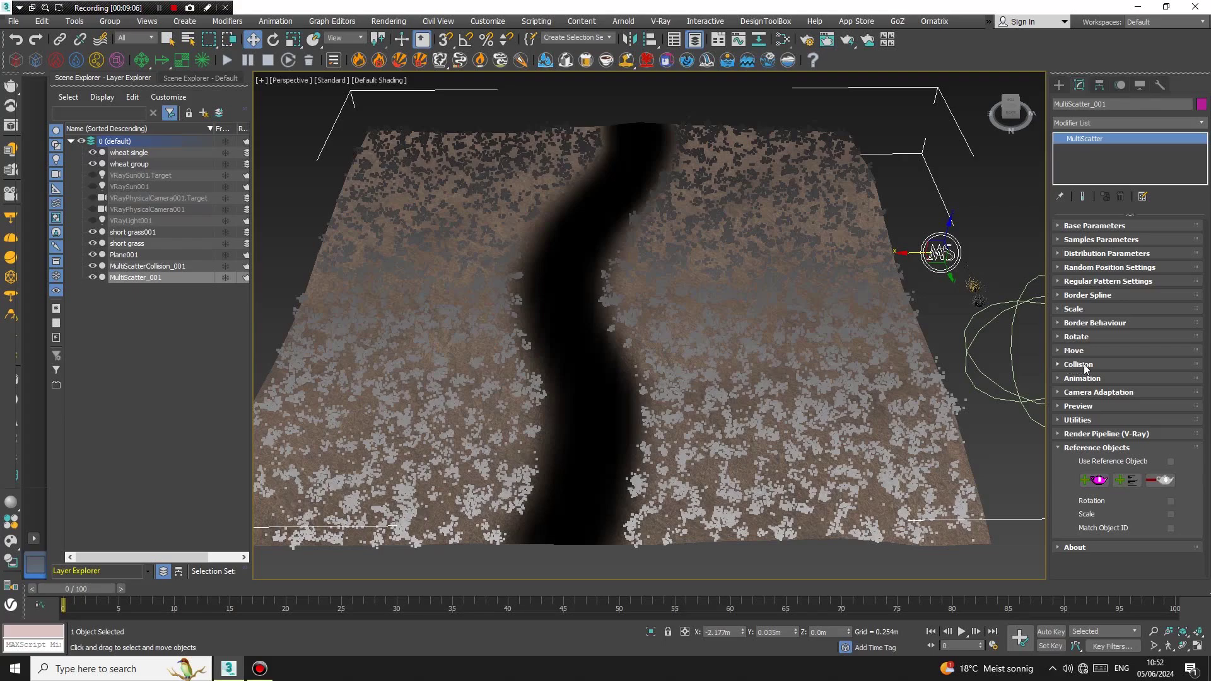
pyautogui.click(1083, 393)
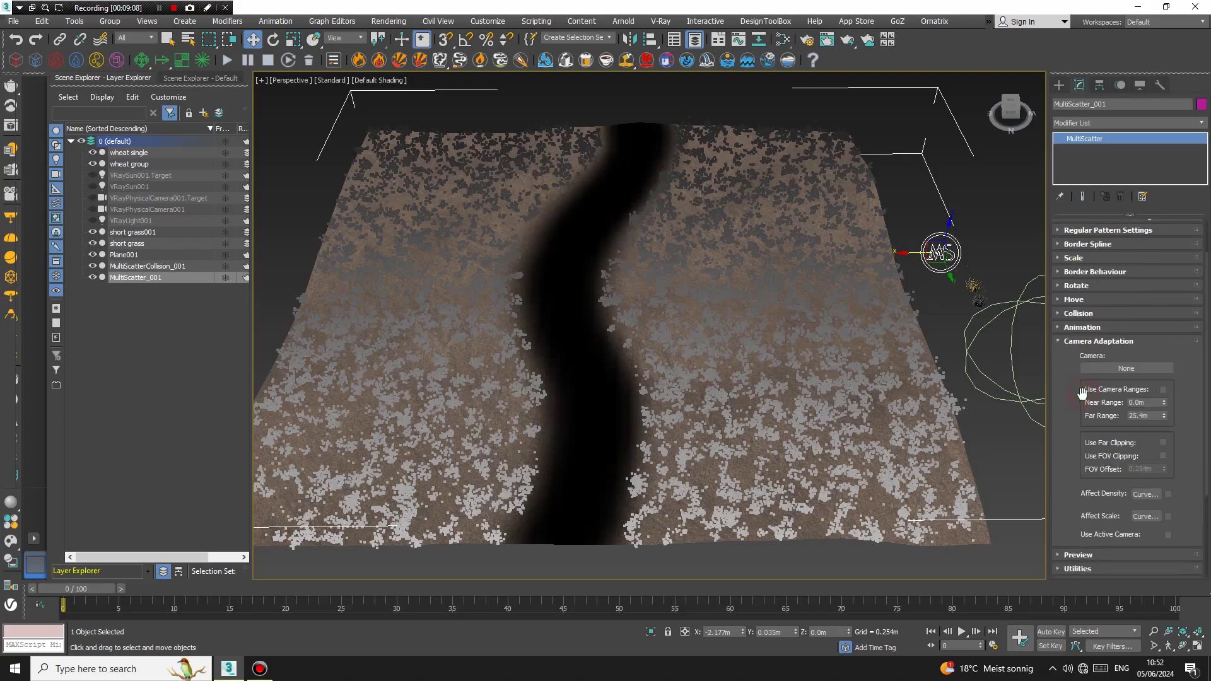
# Unhide VRayPhysicalCamera001 and turn off its Targeted option.
pyautogui.click(138, 210)
pyautogui.press('z')
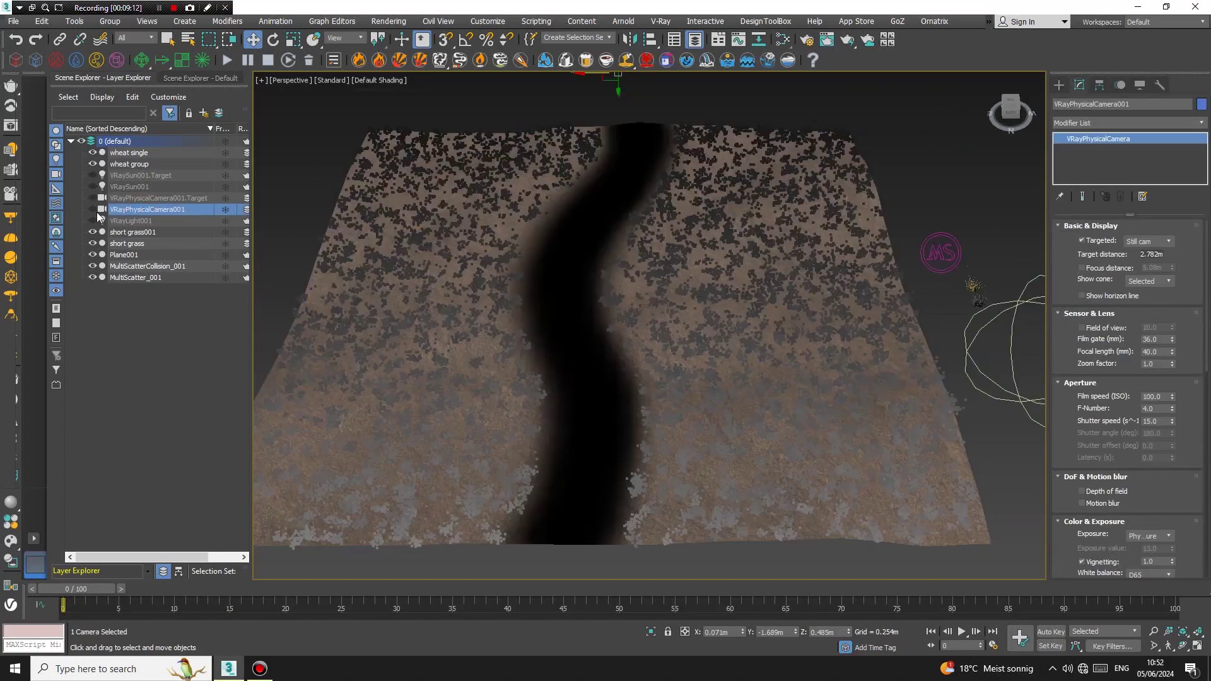
pyautogui.click(91, 210)
pyautogui.click(143, 199)
pyautogui.click(147, 209)
pyautogui.click(1082, 240)
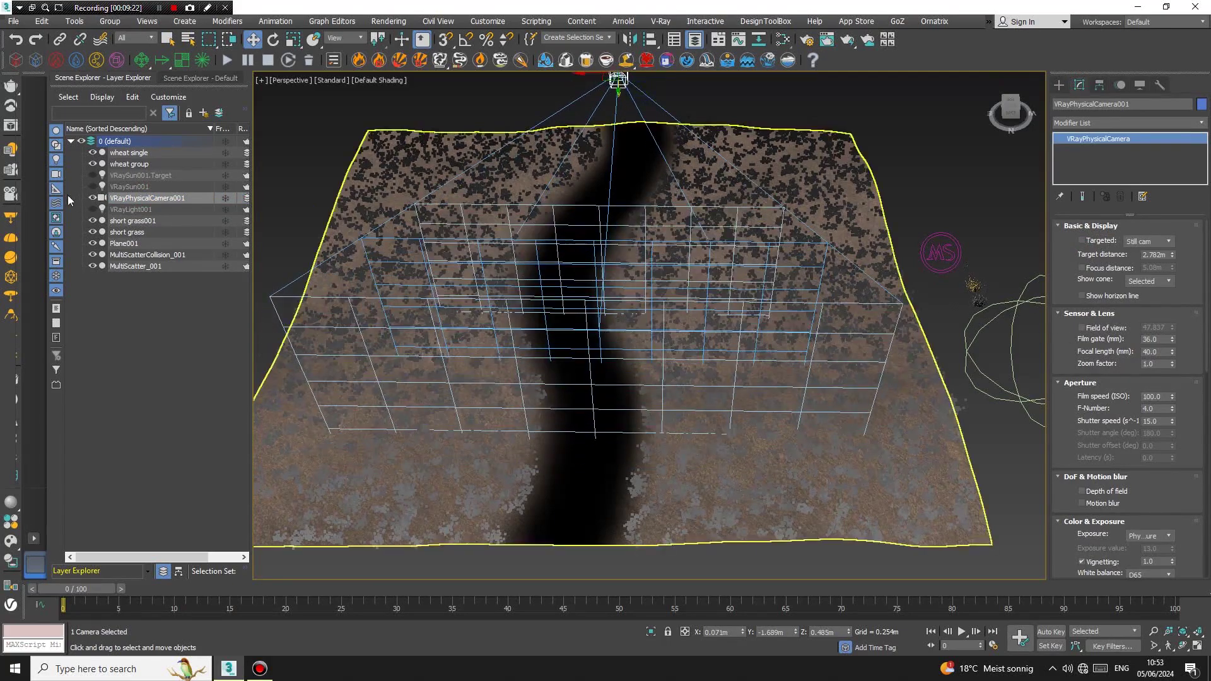
# Assign VRayPhysicalCamera001 to the scatter object's Camera Adaptation and enable Use Camera Ranges, Use Far Clipping and Use FOV Clipping.
pyautogui.keyDown('alt'); pyautogui.moveTo(946, 252); pyautogui.dragTo(526, 325, button='middle'); pyautogui.keyUp('alt')
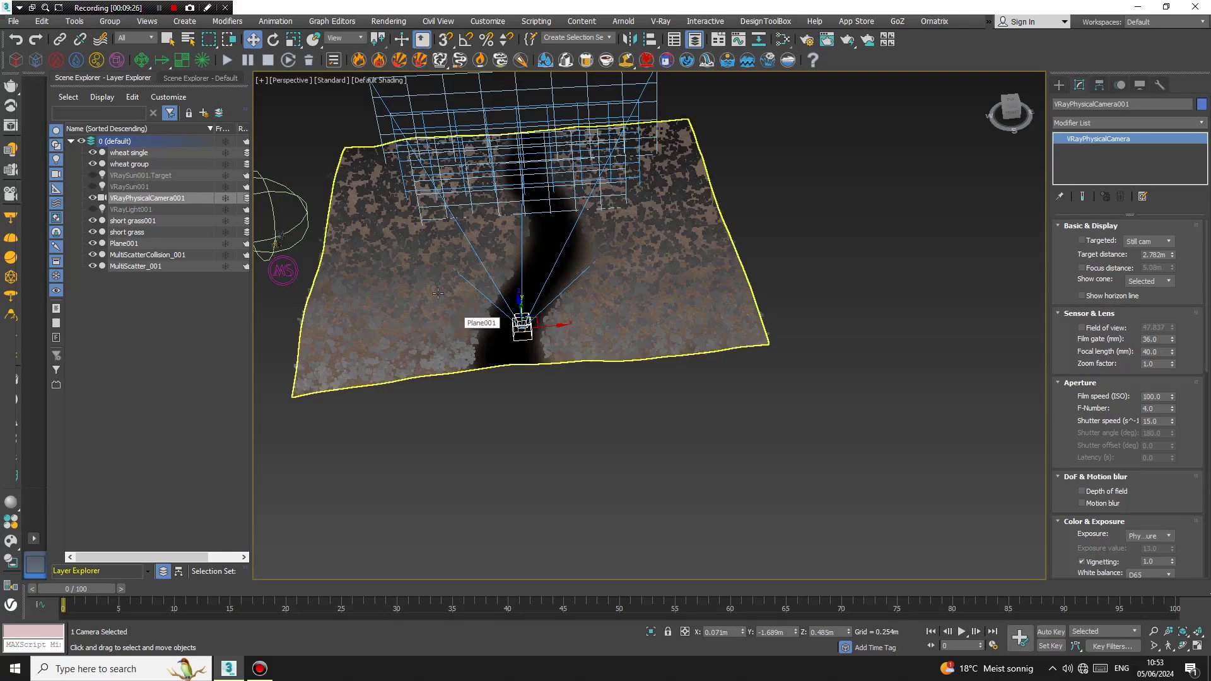
pyautogui.click(290, 273)
pyautogui.moveTo(459, 272); pyautogui.dragTo(625, 339, button='middle')
pyautogui.click(1126, 368)
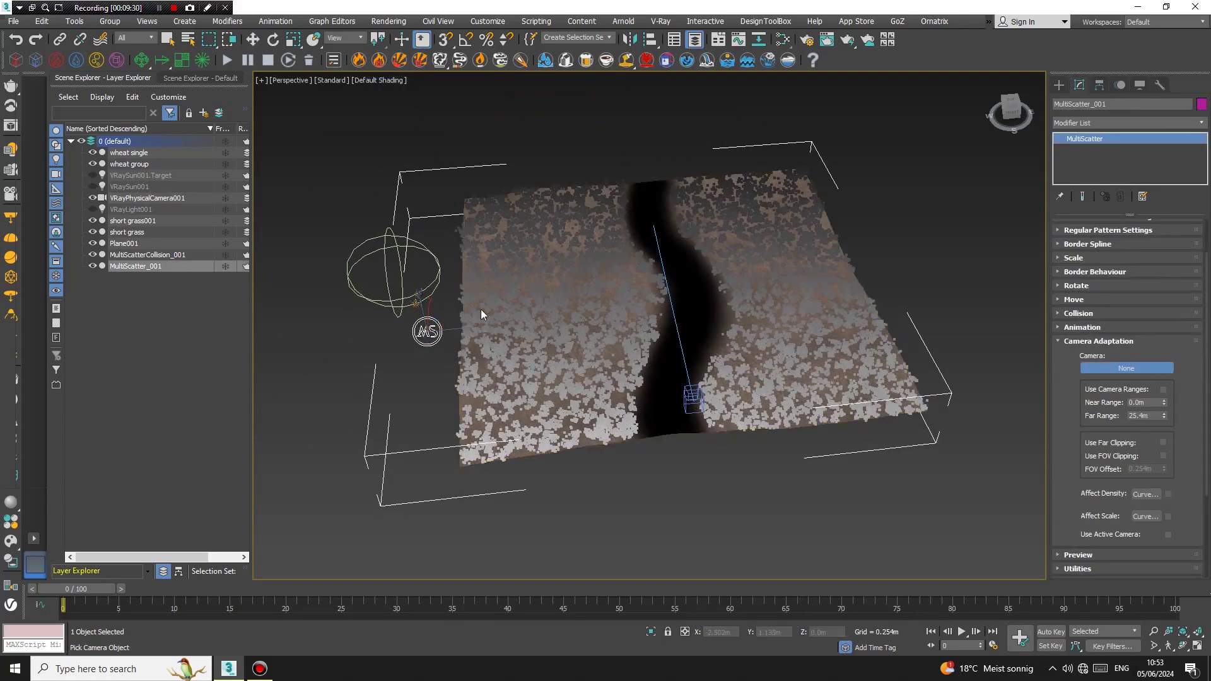
pyautogui.click(692, 397)
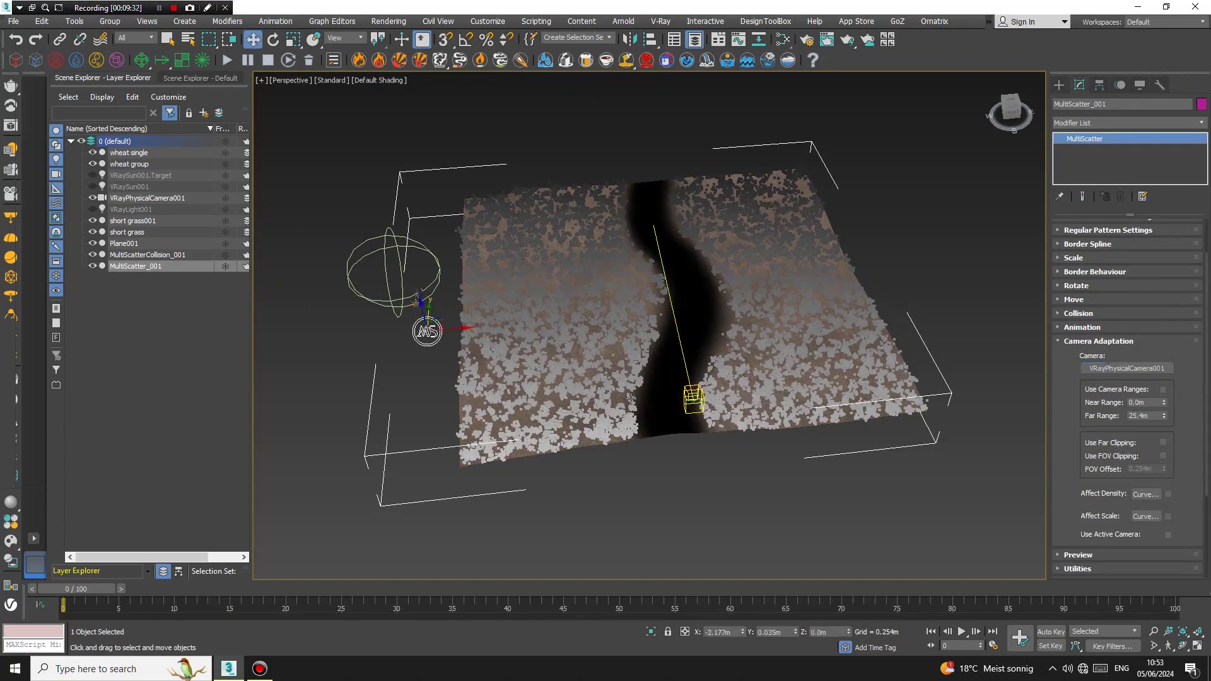
pyautogui.click(1164, 456)
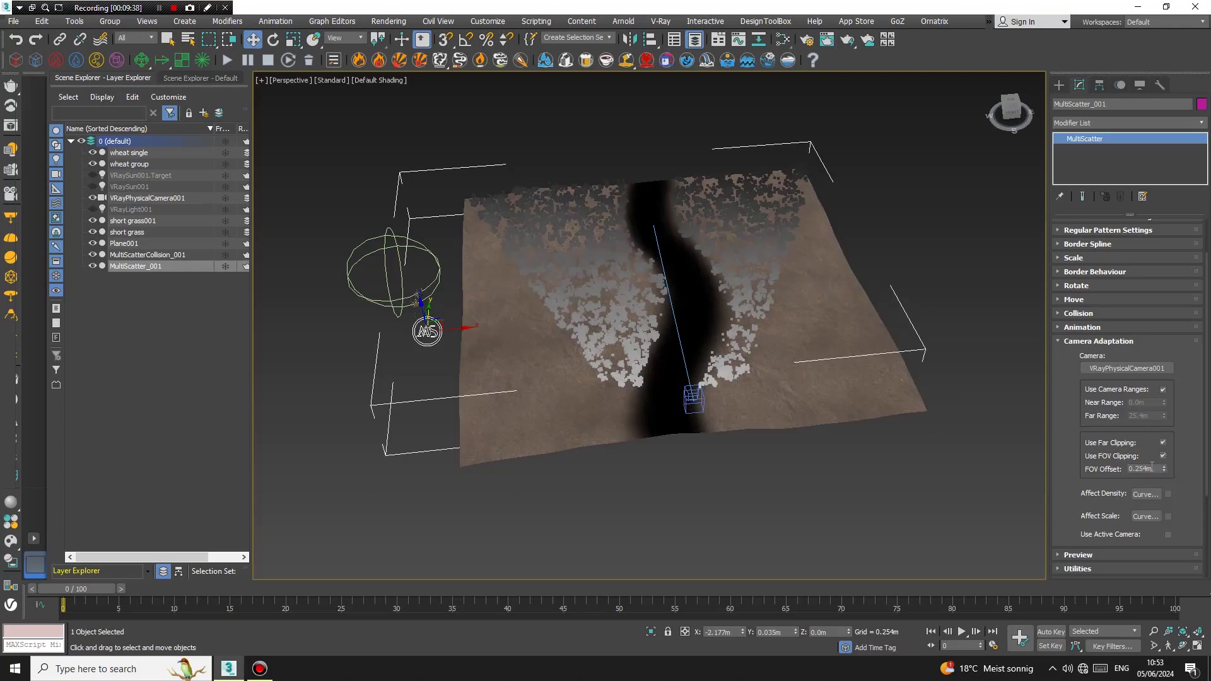
# Select VRayPhysicalCamera001 on the terrain and rotate it about -4.6° around its Z axis.
pyautogui.moveTo(699, 392)
pyautogui.mouseDown()
pyautogui.moveTo(757, 392)
pyautogui.moveTo(727, 409)
pyautogui.moveTo(798, 473)
pyautogui.moveTo(681, 384)
pyautogui.moveTo(632, 277)
pyautogui.moveTo(690, 375)
pyautogui.mouseUp()
pyautogui.press('r')
pyautogui.press('e')
pyautogui.moveTo(694, 422); pyautogui.dragTo(665, 418)
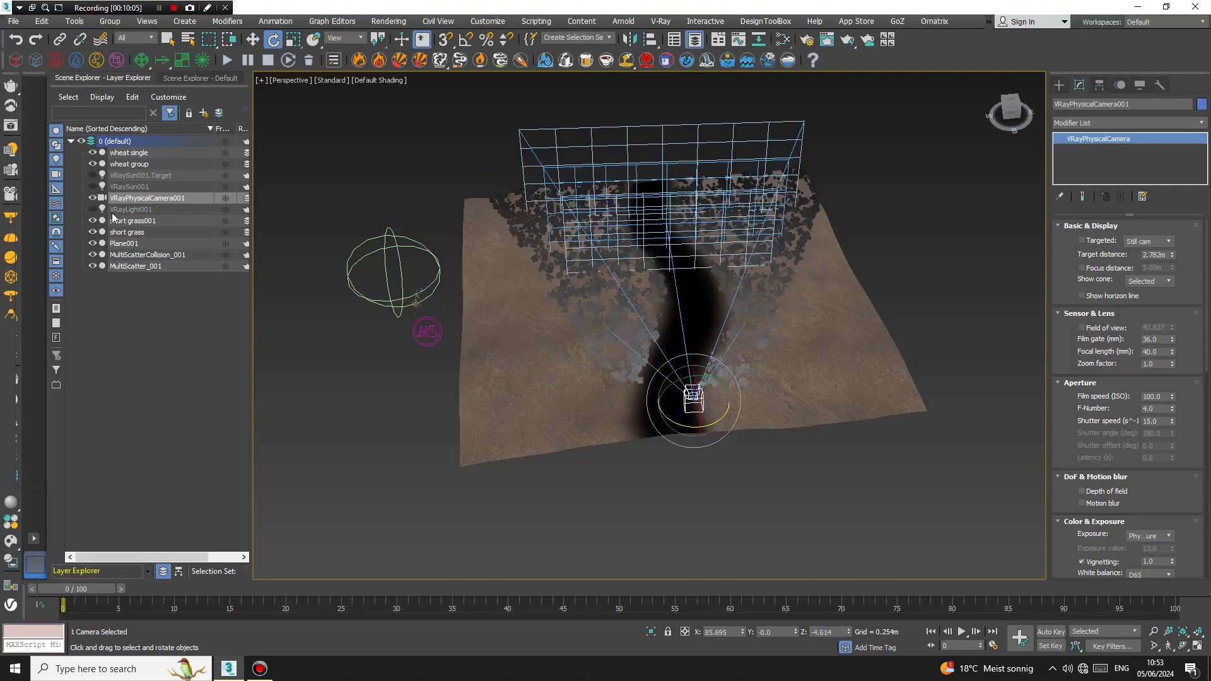
# Reselect MultiScatter_001 and turn on Affect Density in its Camera Adaptation settings.
pyautogui.click(145, 257)
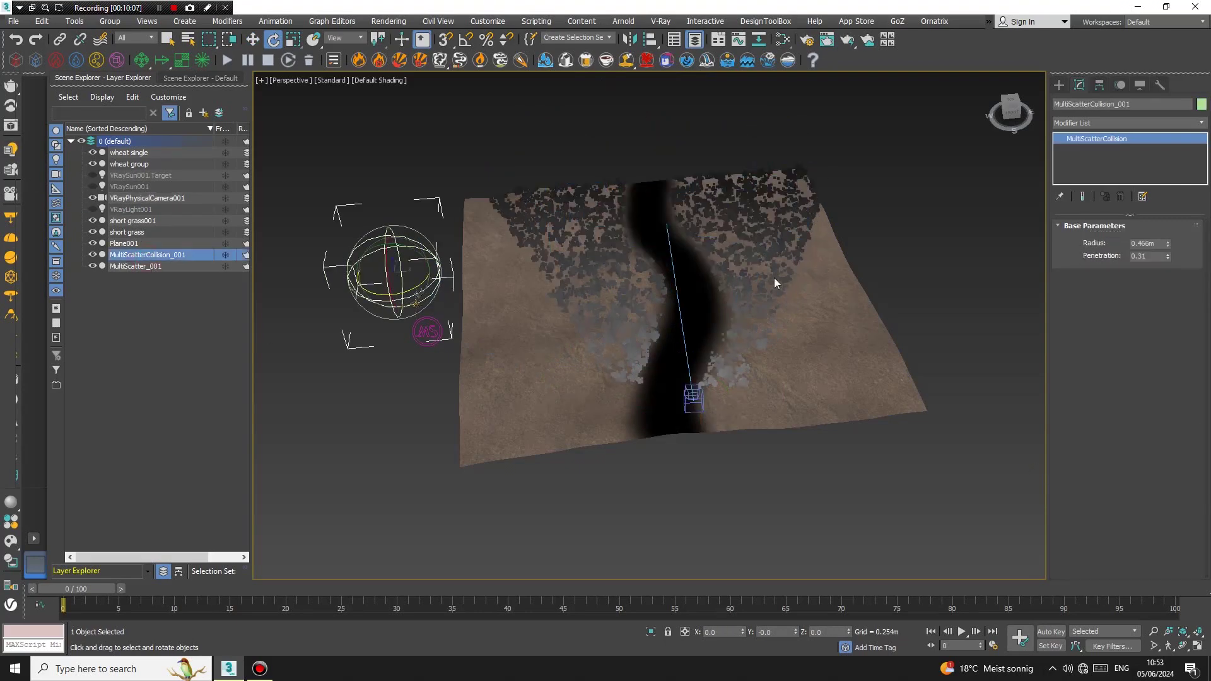
pyautogui.click(135, 265)
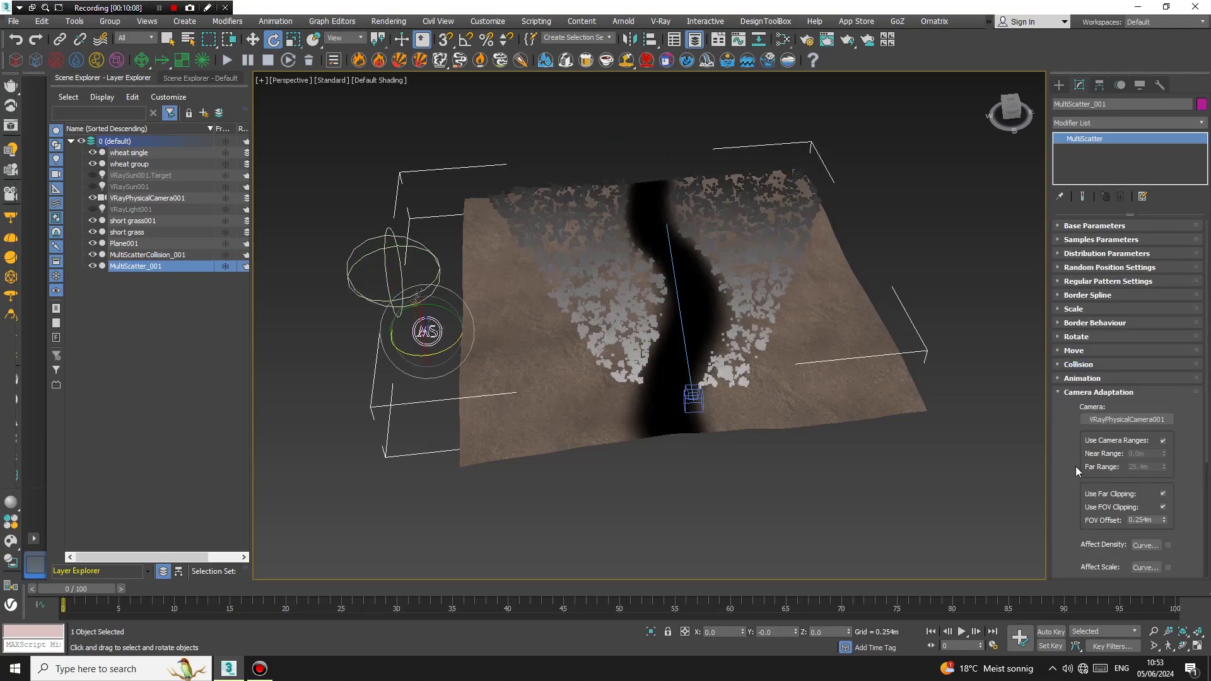
pyautogui.moveTo(1076, 467); pyautogui.dragTo(1089, 343)
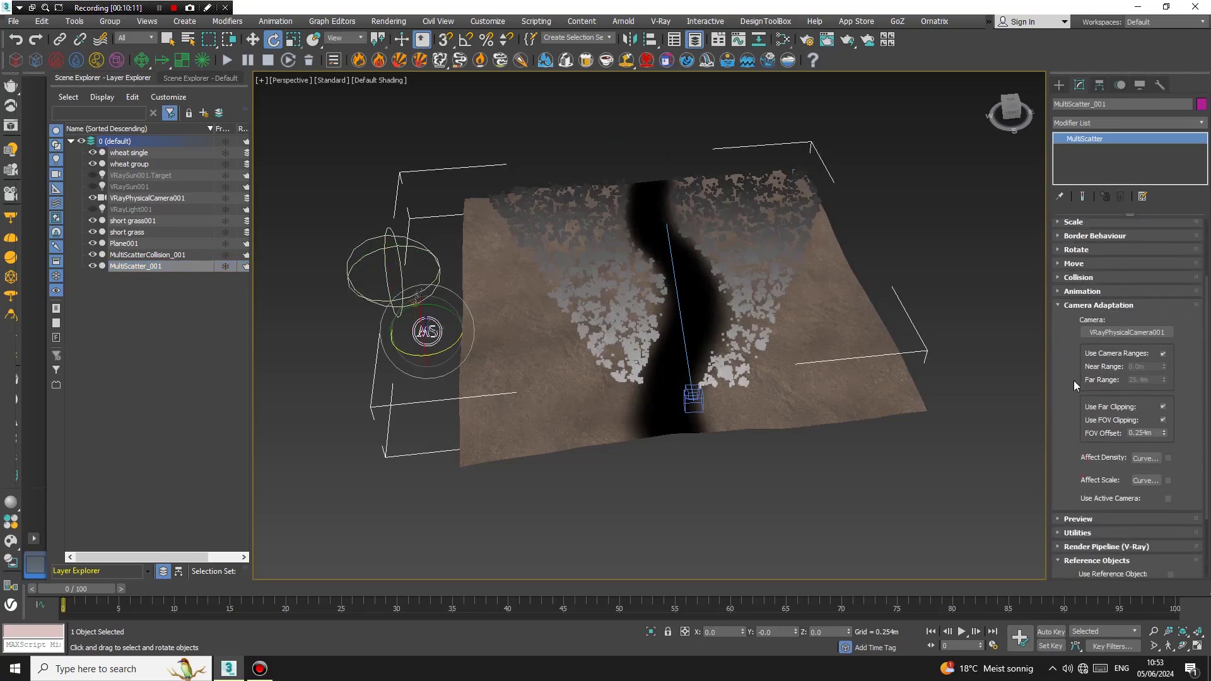
pyautogui.moveTo(1072, 384); pyautogui.dragTo(1069, 360)
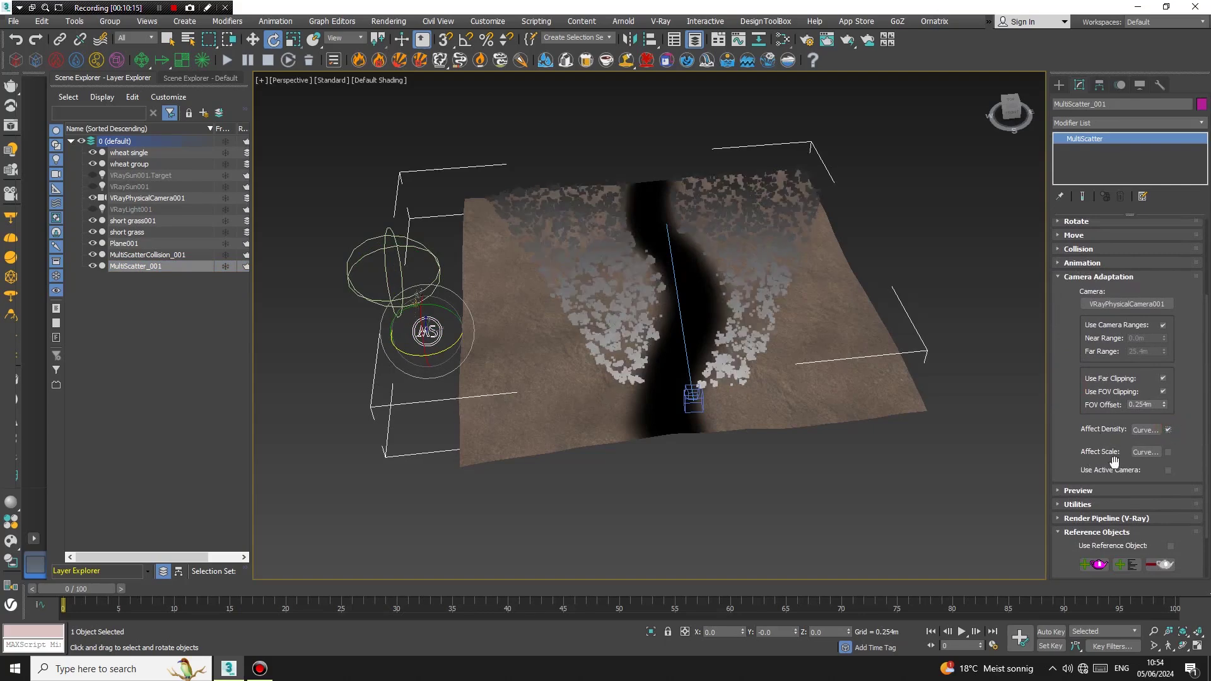
pyautogui.moveTo(1065, 439); pyautogui.dragTo(1064, 392)
# Set the scatter preview's point density to 0.12, try the Cross and Pyramid preview types, and return to Points.
pyautogui.click(1067, 442)
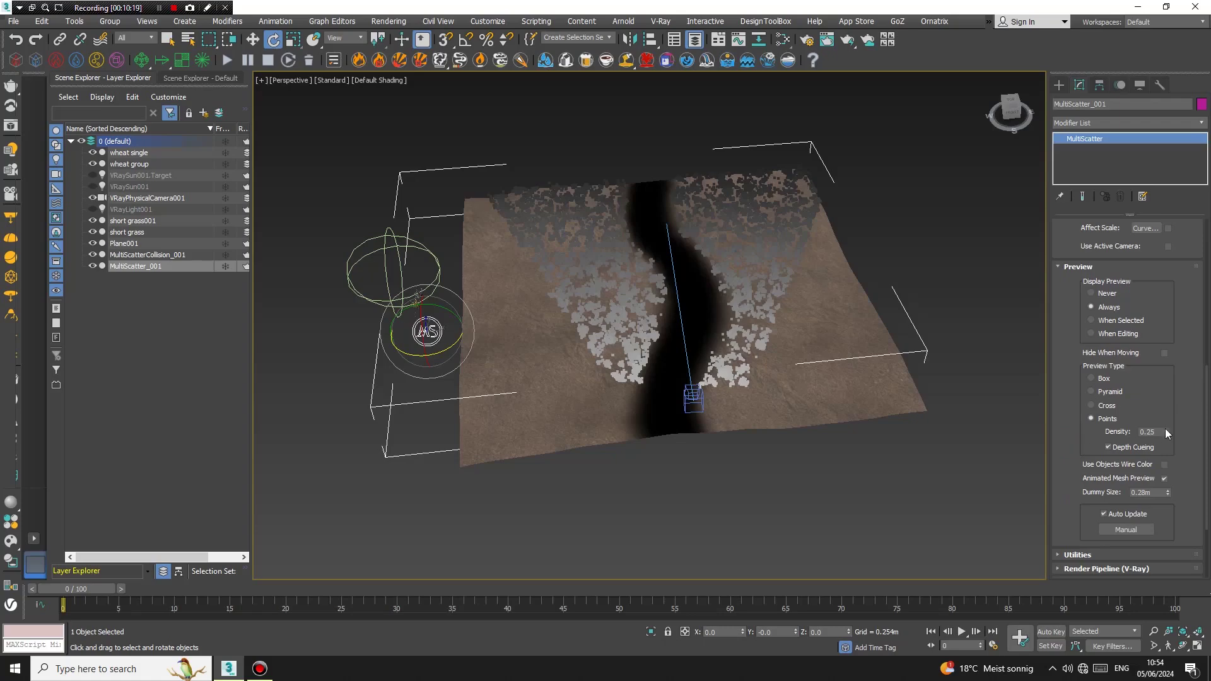
pyautogui.moveTo(1171, 448); pyautogui.dragTo(1170, 435)
pyautogui.click(1092, 405)
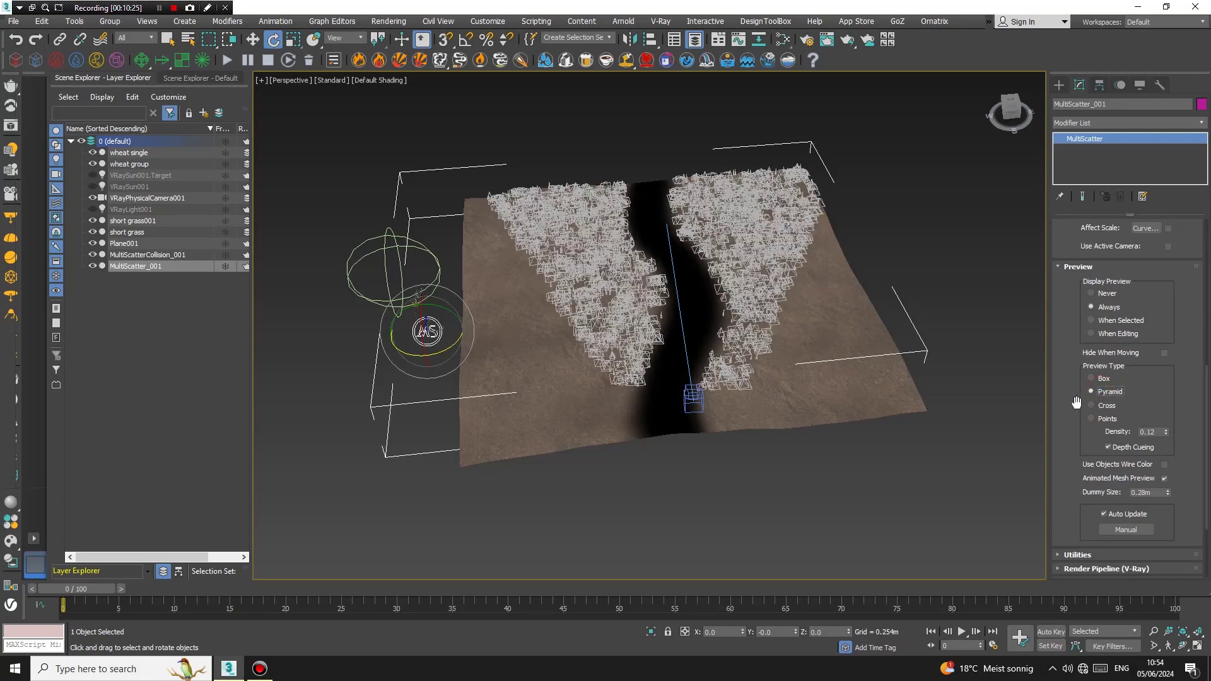
pyautogui.moveTo(1073, 407); pyautogui.dragTo(1036, 344)
# Create a MultiPainter object beside the terrain's far corner, above the collision sphere, and open its parameters.
pyautogui.click(1058, 85)
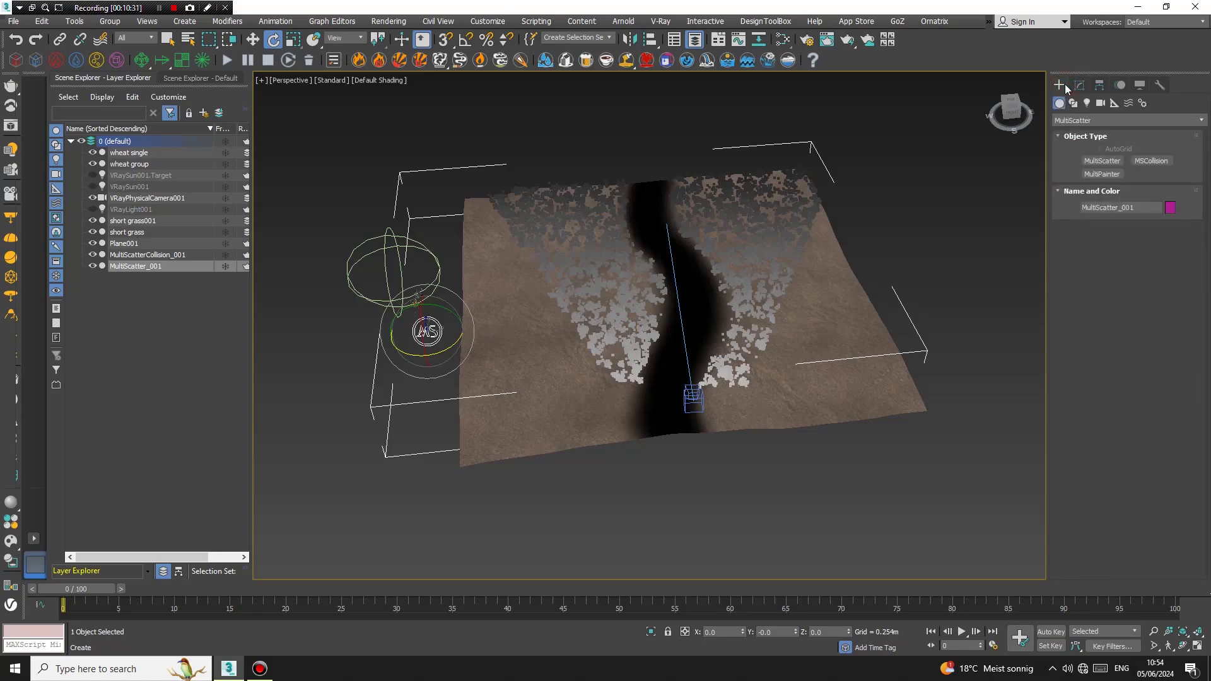
pyautogui.click(1102, 174)
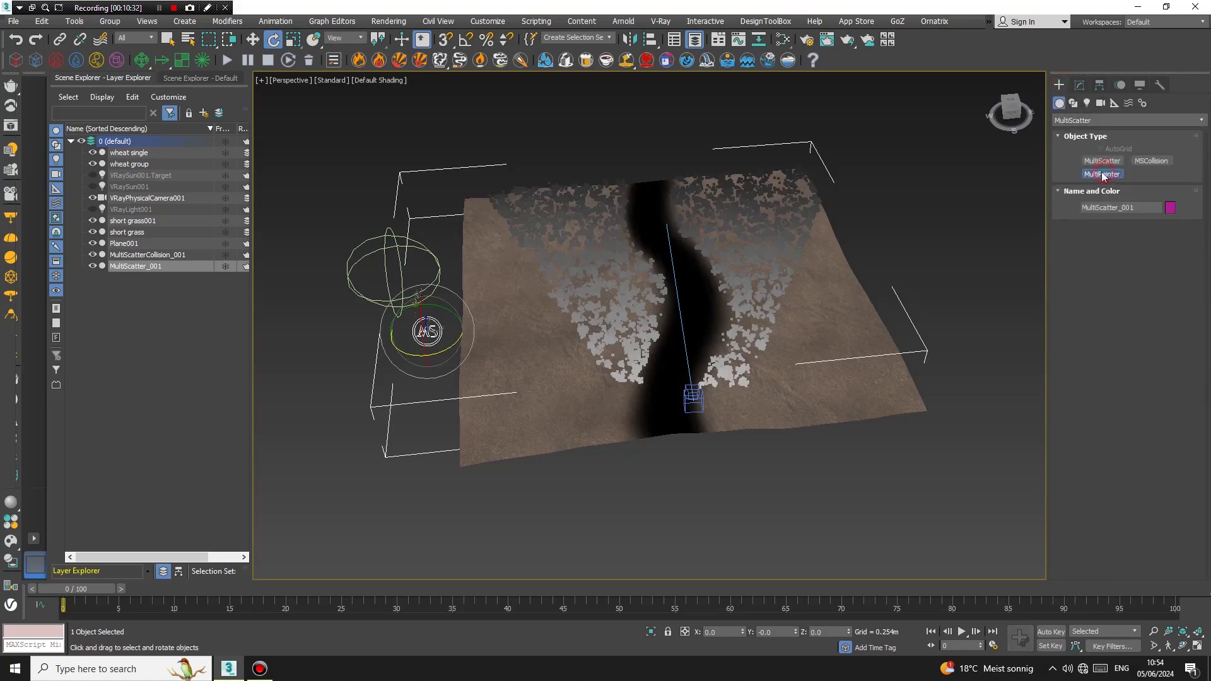
pyautogui.click(410, 185)
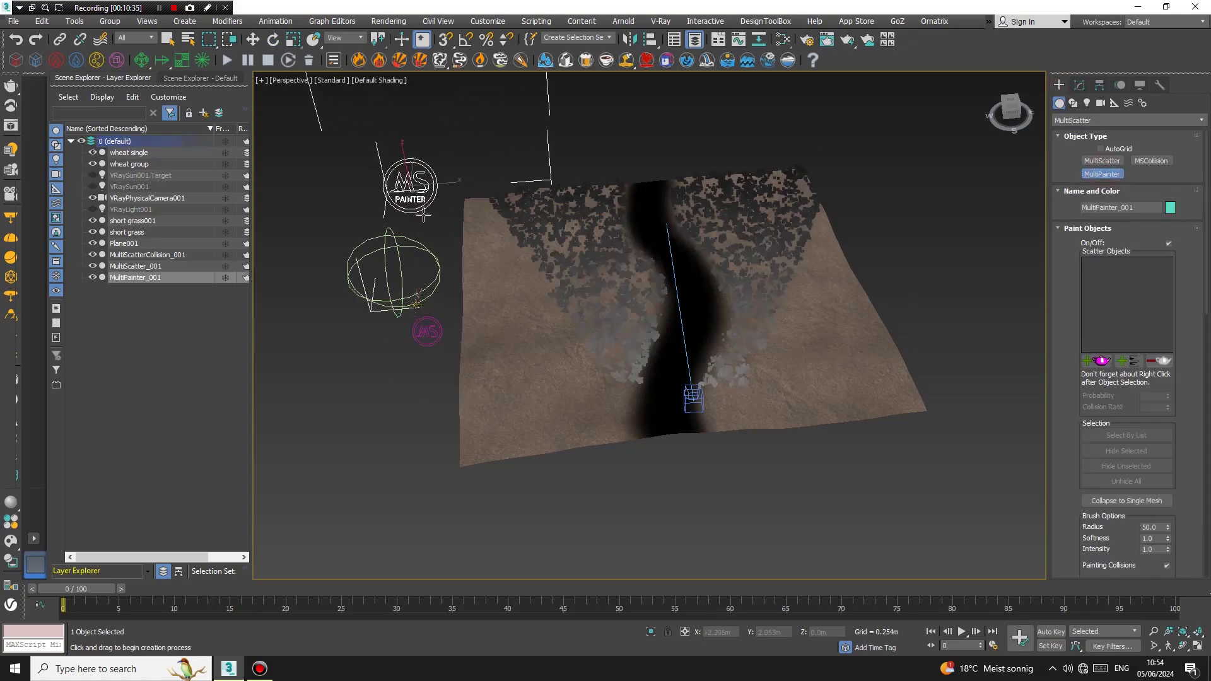
pyautogui.click(1077, 85)
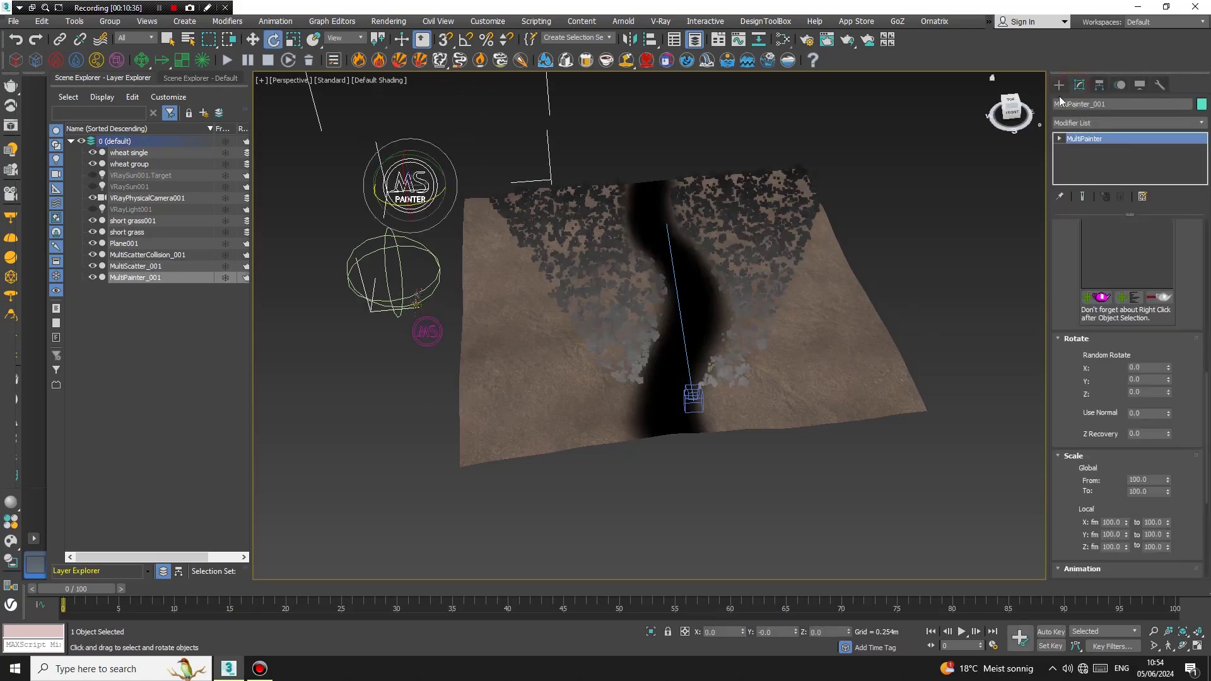
# Create an AEC Extended Foliage plant, Japanese Flowering Cherry, Spring, beside the terrain in front of the collision sphere.
pyautogui.click(1059, 87)
pyautogui.click(1080, 121)
pyautogui.click(1077, 213)
pyautogui.click(1079, 120)
pyautogui.click(1080, 235)
pyautogui.click(1108, 162)
pyautogui.scroll(-5, 1129, 353)
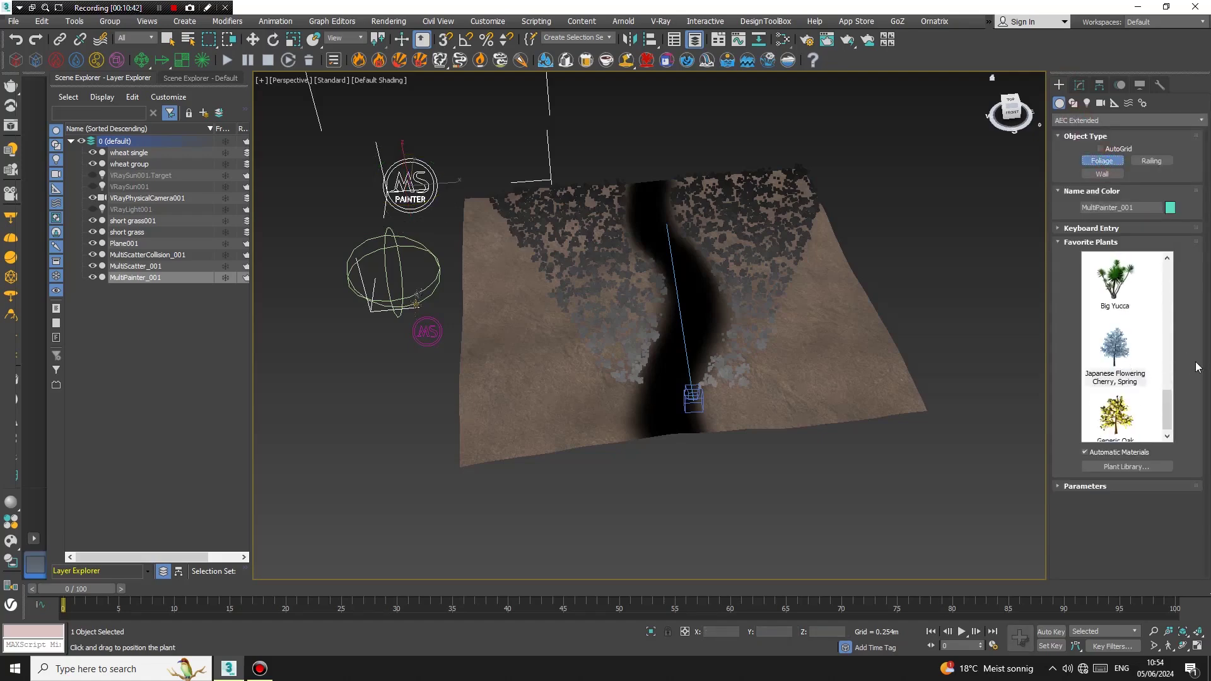
pyautogui.click(1115, 343)
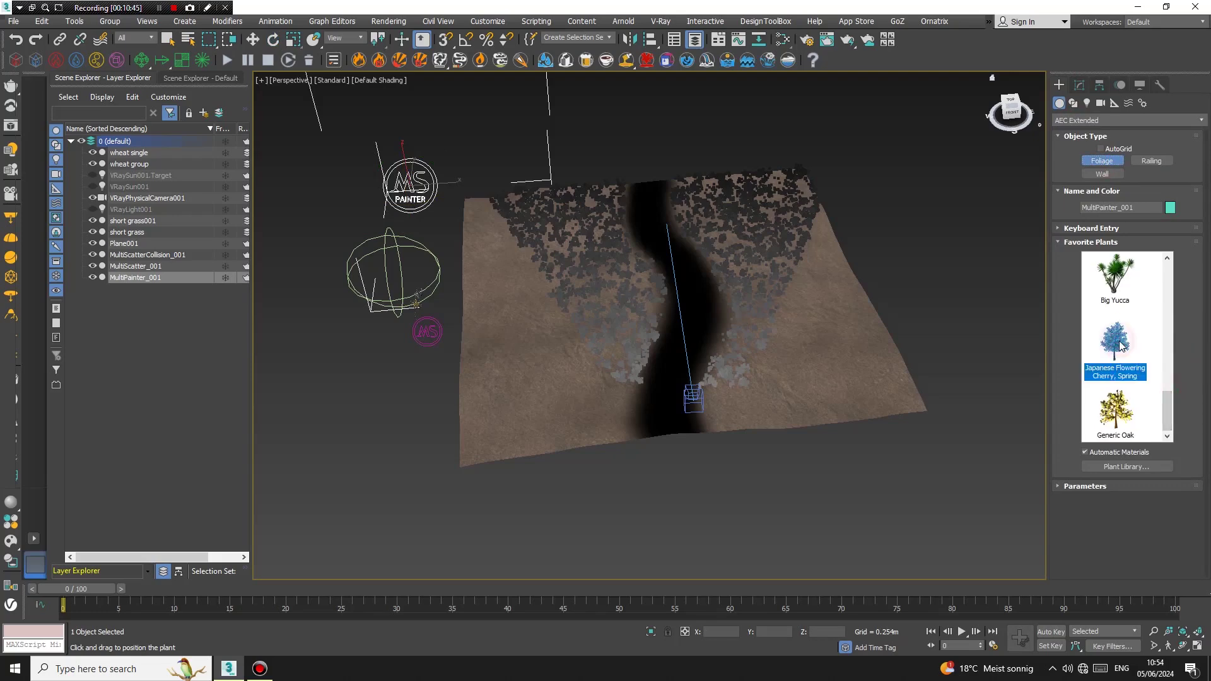
pyautogui.click(329, 381)
# Reduce the cherry tree's height to 1 m and fine-tune it to 0.8 m.
pyautogui.click(1077, 86)
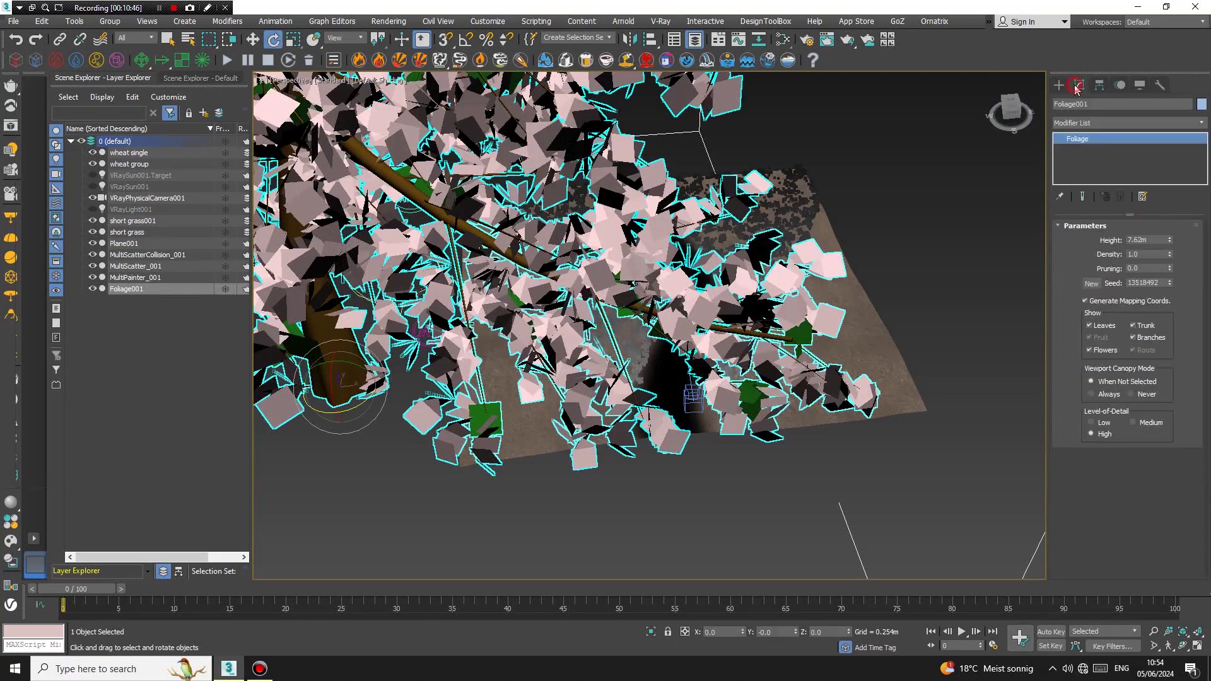
pyautogui.write('1')
pyautogui.press('Return')
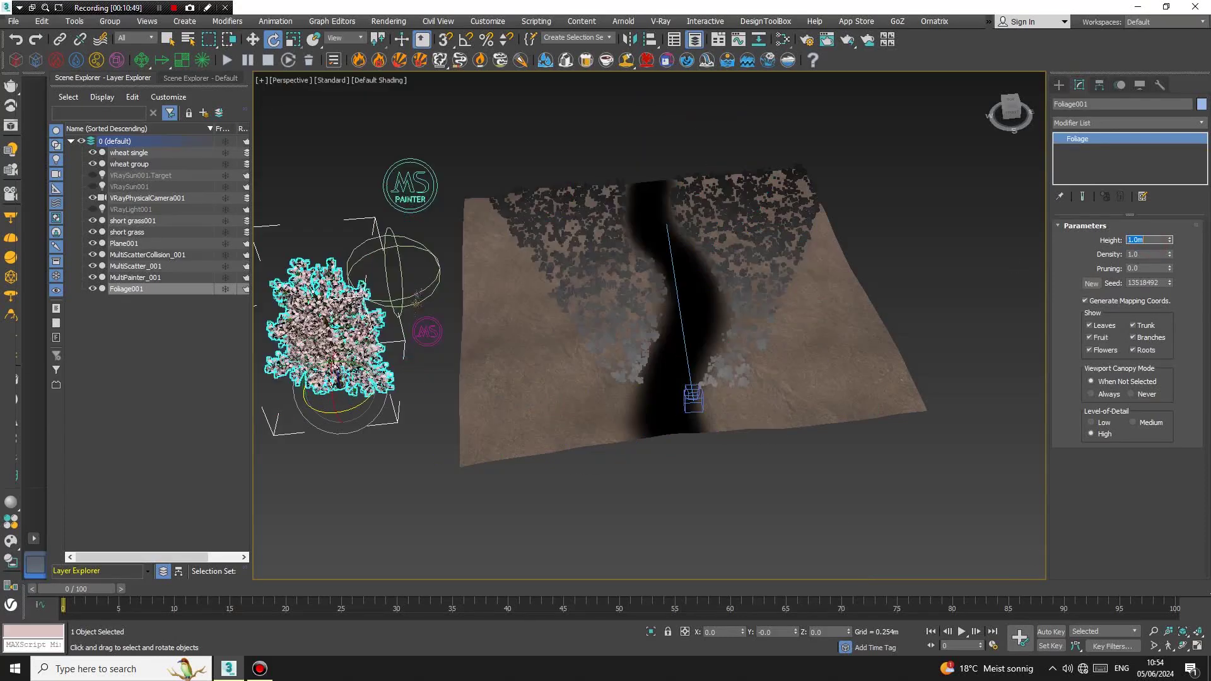
pyautogui.moveTo(514, 340)
pyautogui.keyDown('alt'); pyautogui.mouseDown(button='middle')
pyautogui.moveTo(485, 325)
pyautogui.moveTo(496, 329)
pyautogui.mouseUp(button='middle'); pyautogui.keyUp('alt')
pyautogui.moveTo(1170, 241); pyautogui.dragTo(1171, 246)
pyautogui.moveTo(664, 361)
pyautogui.keyDown('alt'); pyautogui.mouseDown(button='middle')
pyautogui.moveTo(667, 333)
pyautogui.moveTo(670, 365)
pyautogui.mouseUp(button='middle'); pyautogui.keyUp('alt')
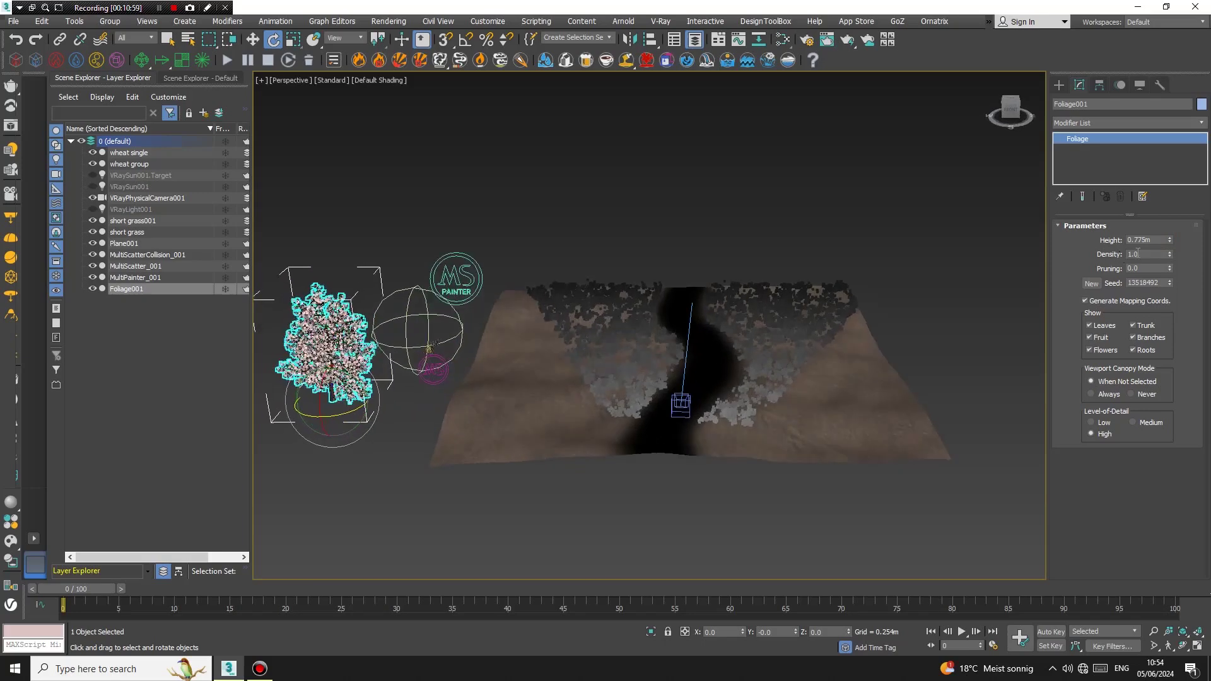
pyautogui.moveTo(1169, 242); pyautogui.dragTo(1171, 239)
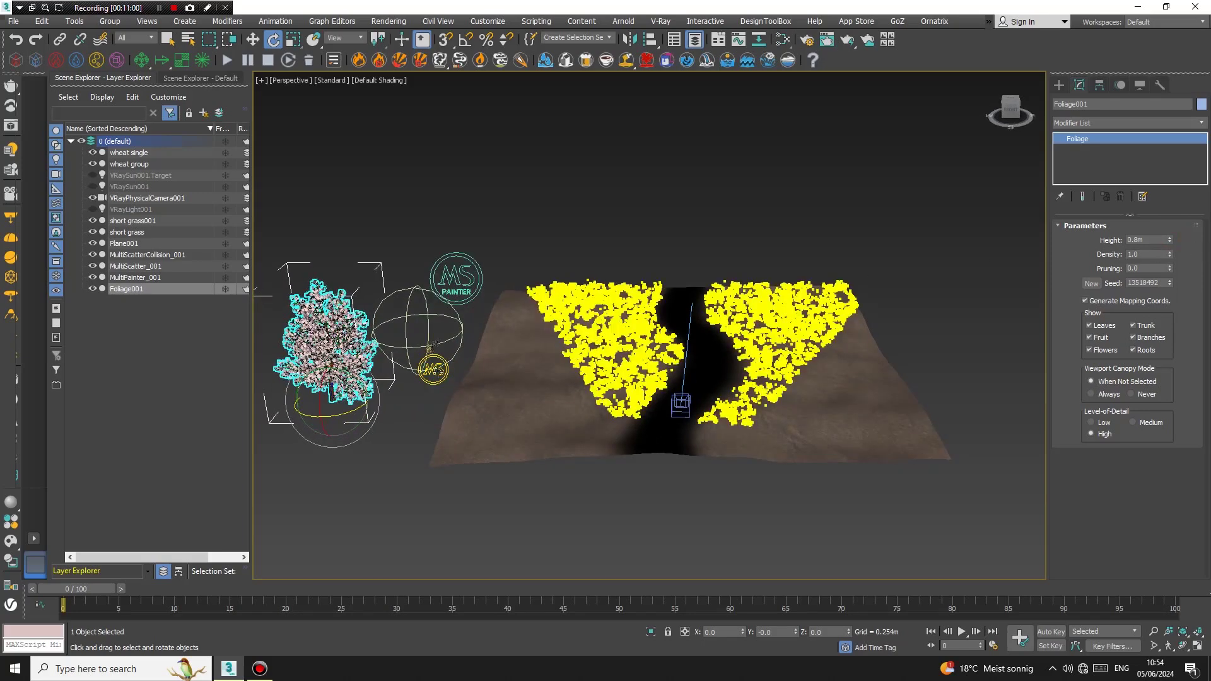
# Select MultiPainter_001 and add Foliage001 to its Surfaces list.
pyautogui.click(434, 370)
pyautogui.keyDown('alt'); pyautogui.moveTo(541, 317); pyautogui.dragTo(551, 359, button='middle'); pyautogui.keyUp('alt')
pyautogui.click(447, 259)
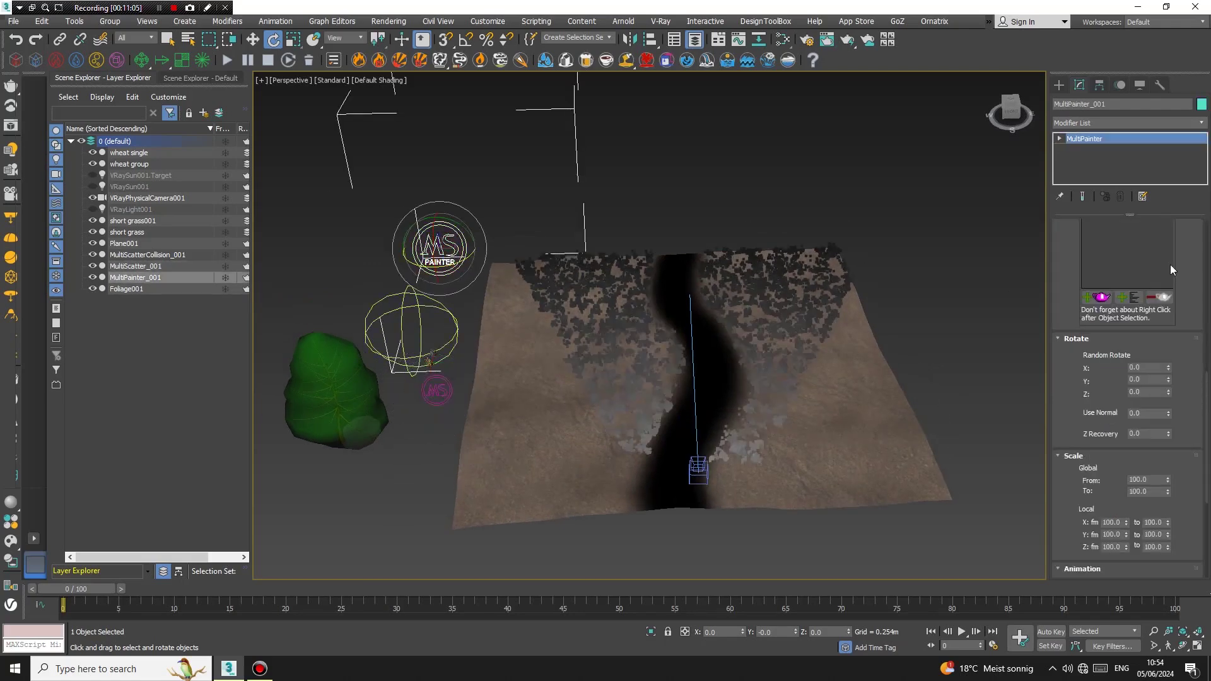
pyautogui.click(1096, 394)
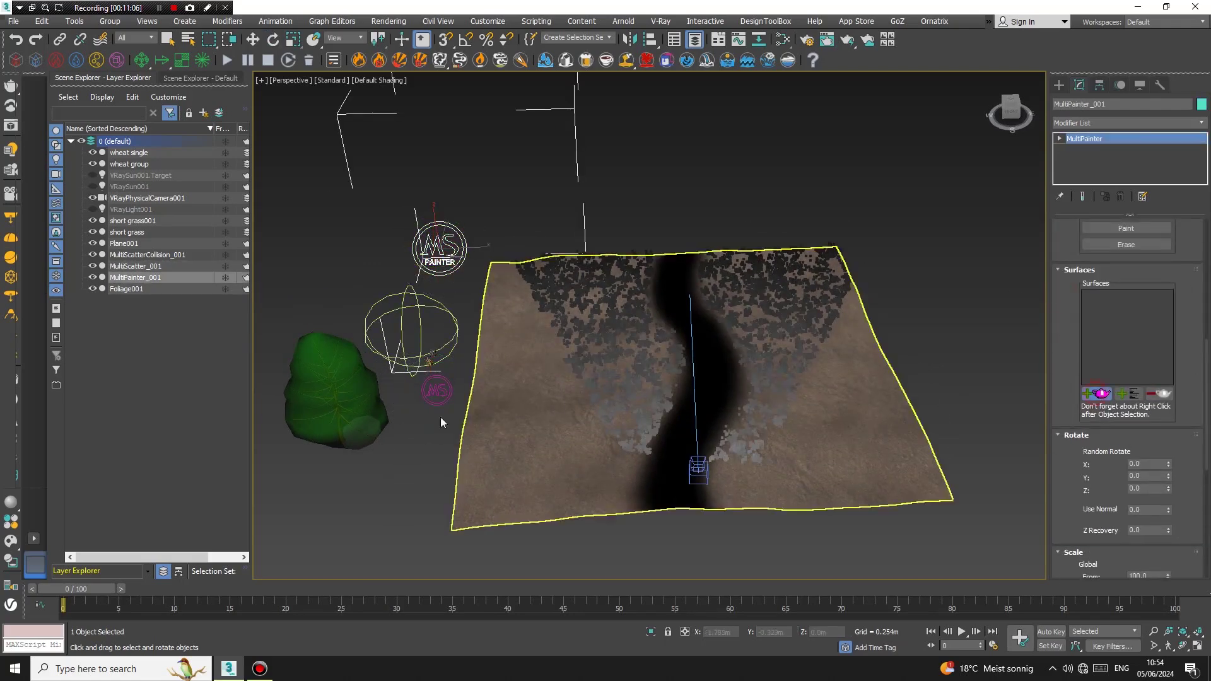
pyautogui.click(336, 370)
pyautogui.press('w')
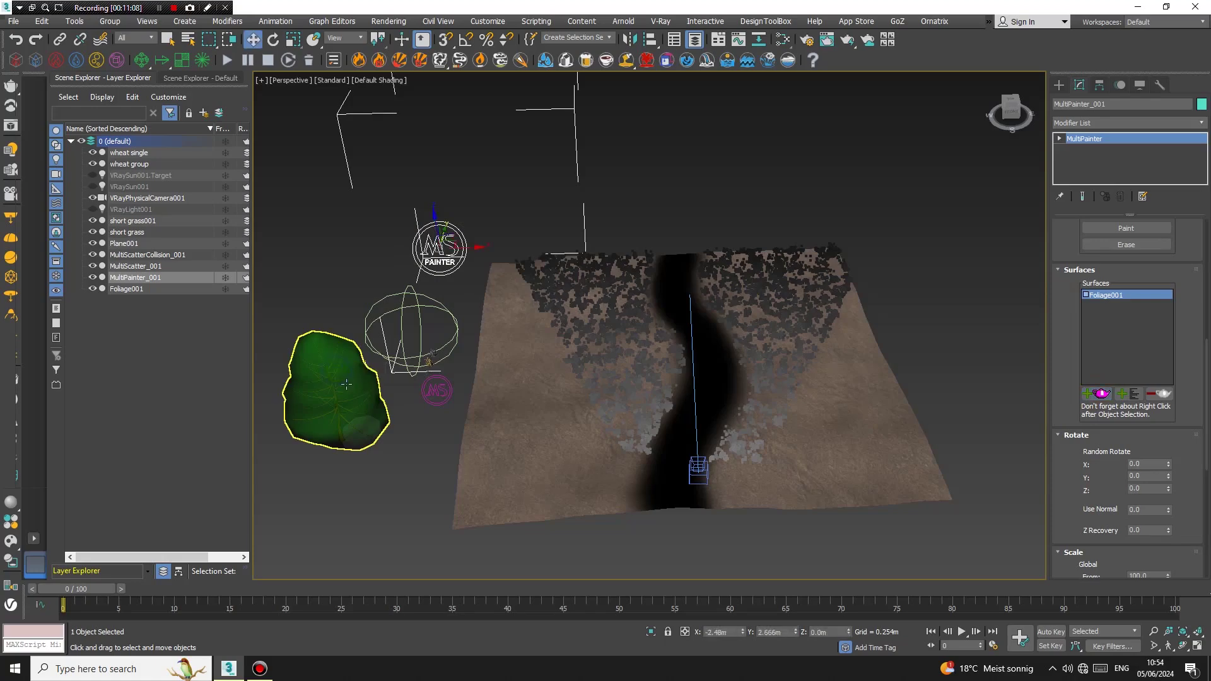
# Select the cherry tree and convert it to an Editable Patch.
pyautogui.click(345, 383)
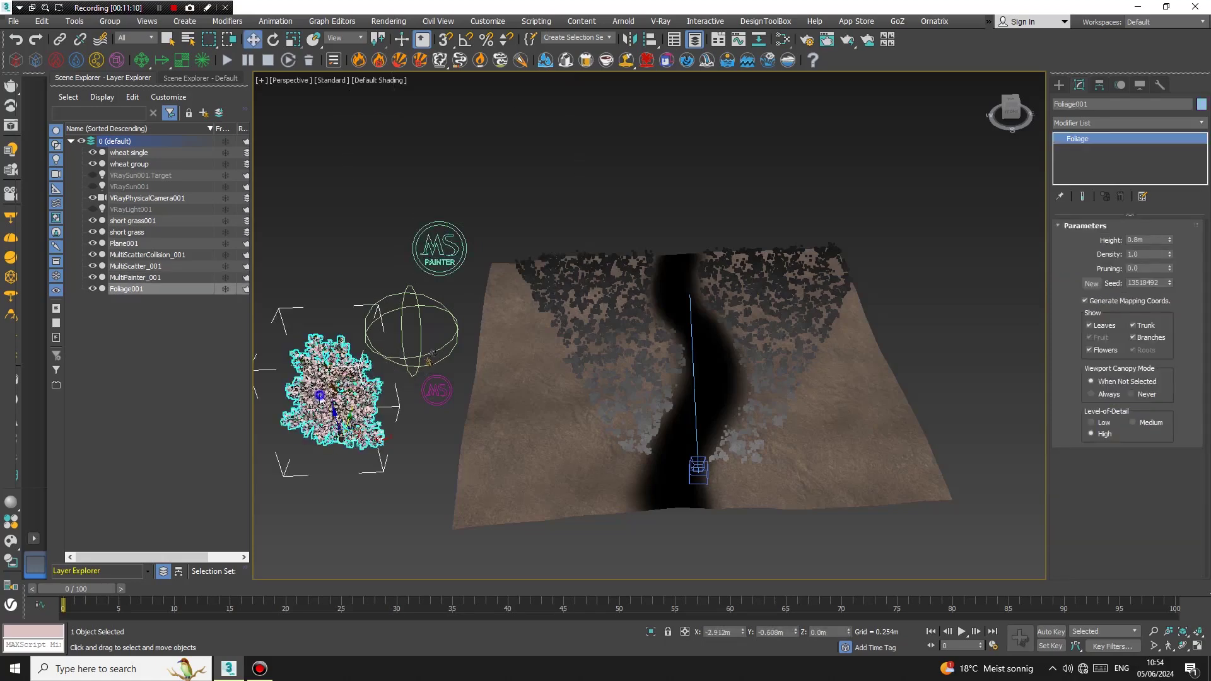
pyautogui.rightClick(320, 392)
pyautogui.moveTo(403, 522)
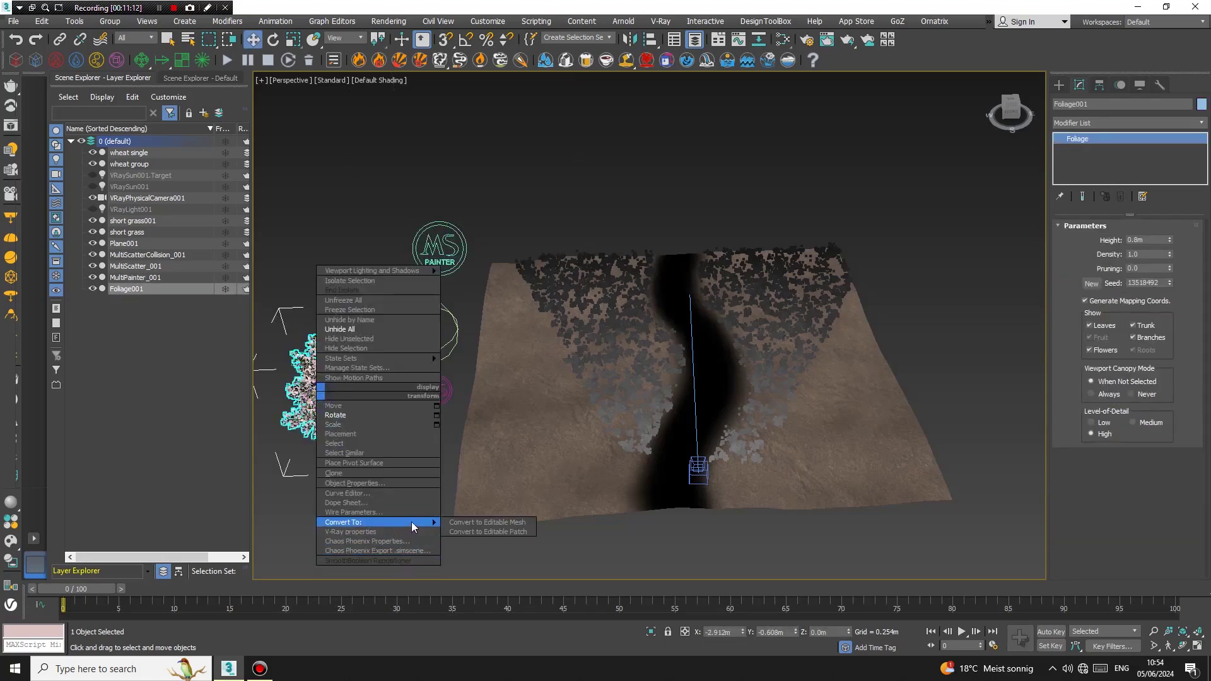
pyautogui.click(497, 533)
# Reselect MultiPainter_001 and add Foliage001 to its Scatter Objects list.
pyautogui.click(453, 243)
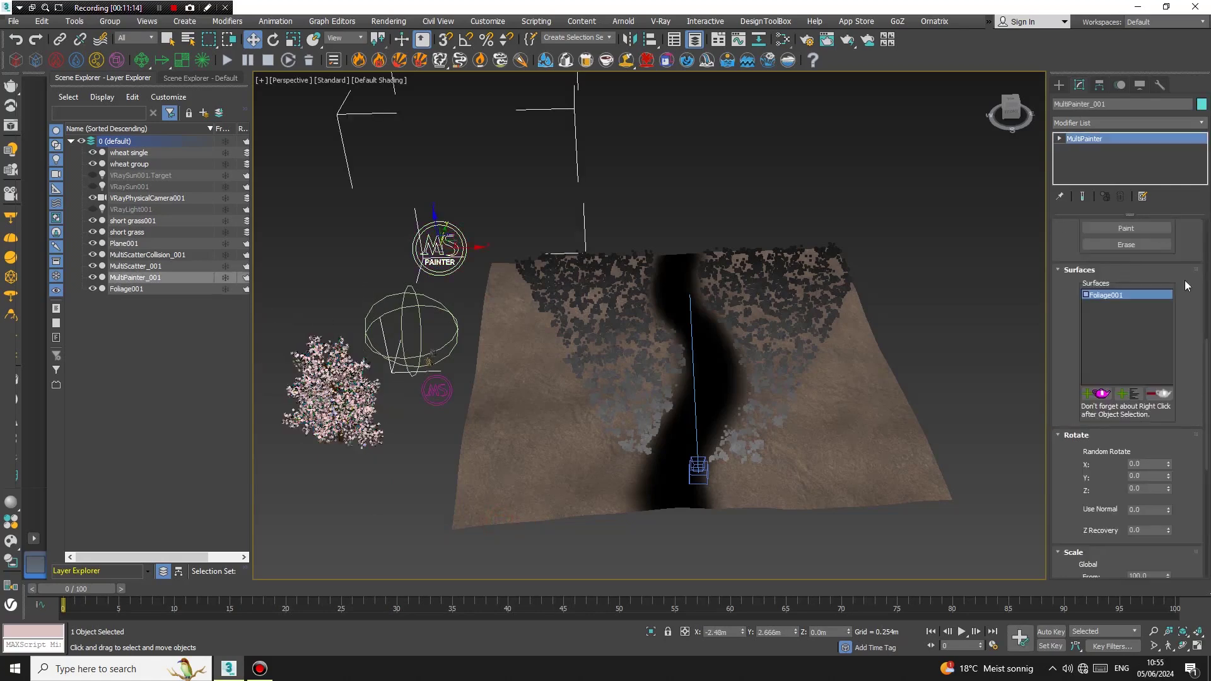
pyautogui.moveTo(1076, 297); pyautogui.dragTo(1059, 421)
pyautogui.moveTo(1064, 356); pyautogui.dragTo(1076, 560)
pyautogui.click(1098, 358)
pyautogui.click(353, 353)
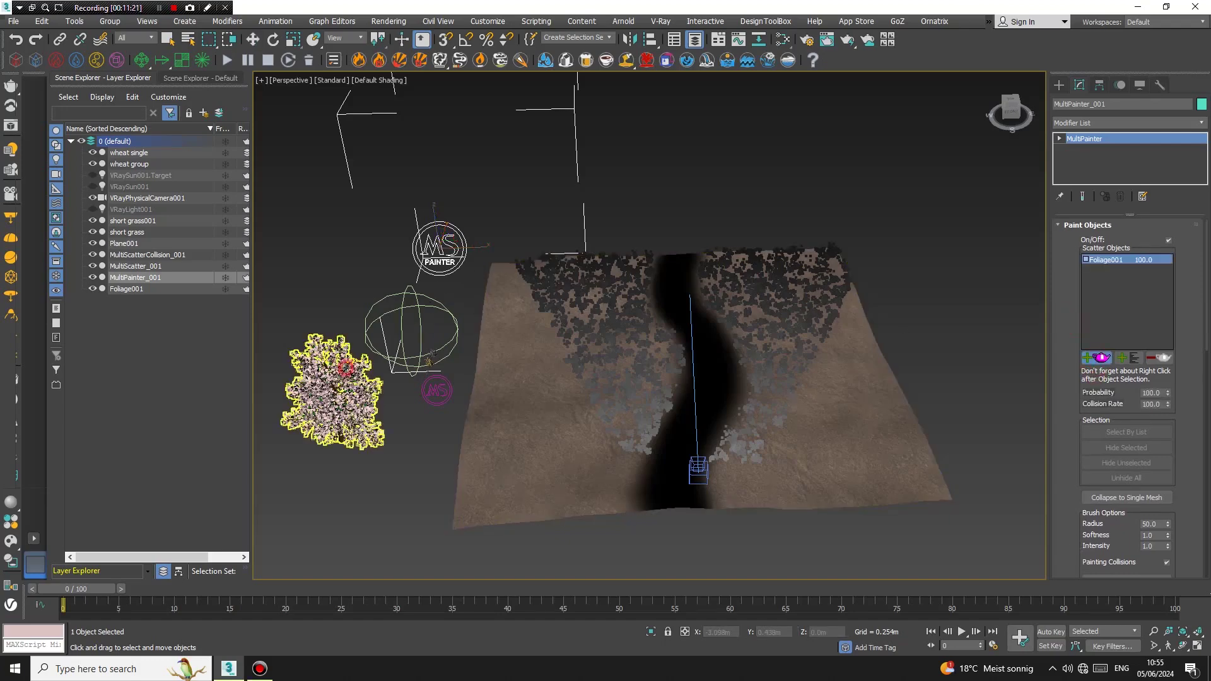
# Replace Foliage001 with the terrain Plane001 in the painter's Surfaces list.
pyautogui.moveTo(1066, 479); pyautogui.dragTo(1070, 217)
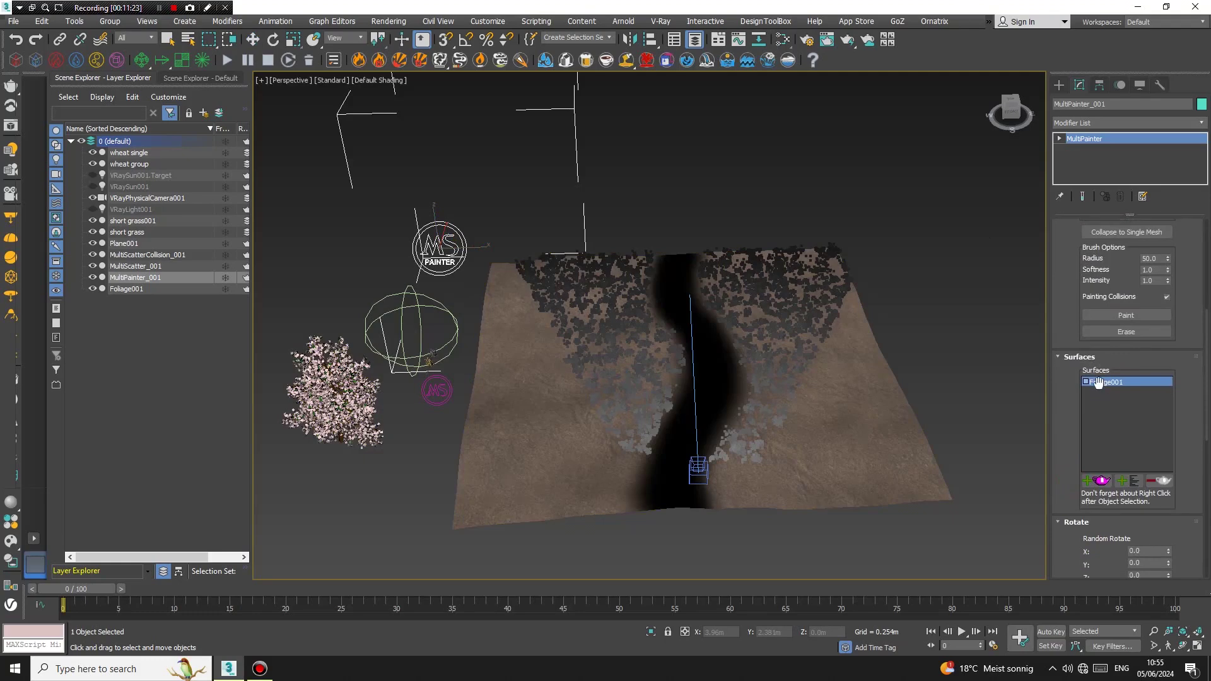
pyautogui.click(1158, 481)
pyautogui.click(1097, 481)
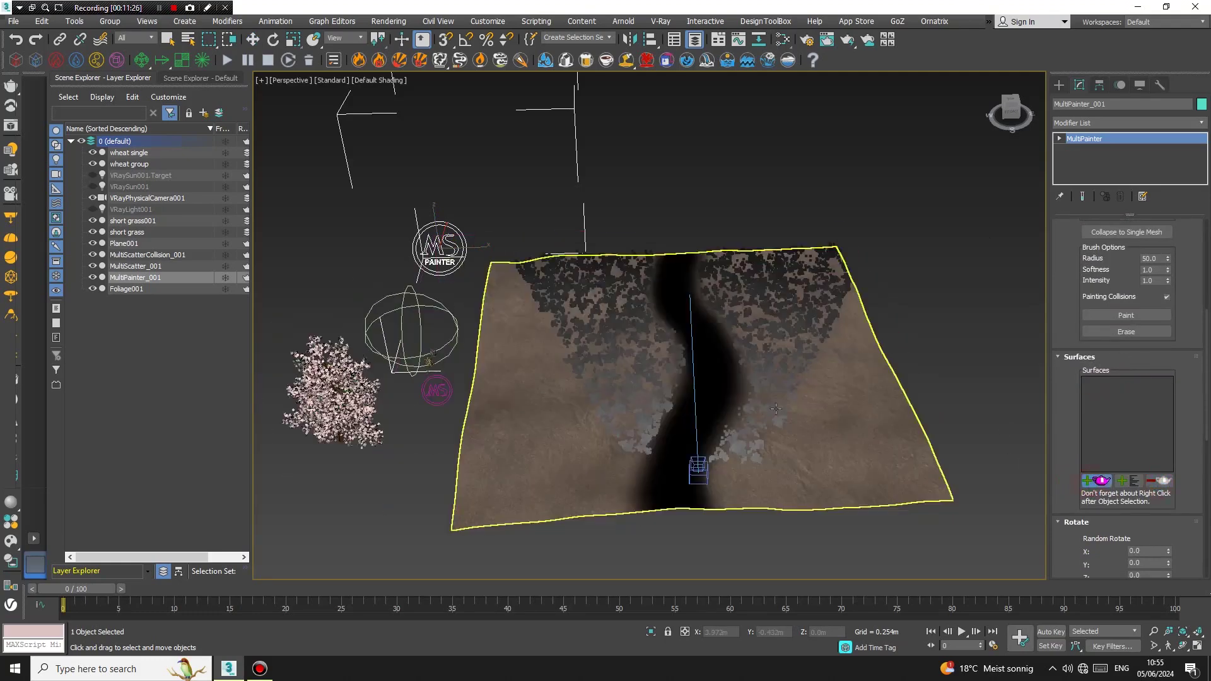
pyautogui.click(841, 424)
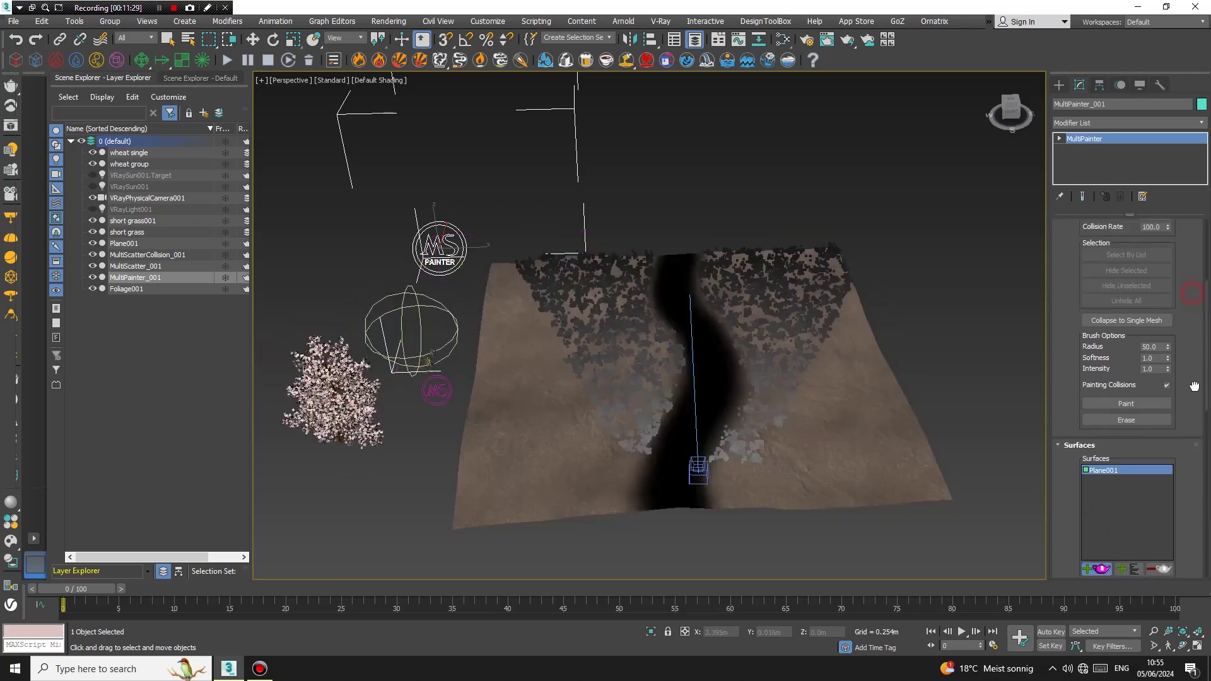
# Paint individual cherry trees across the terrain on both sides of the path, raising the brush intensity to 100.
pyautogui.click(1126, 418)
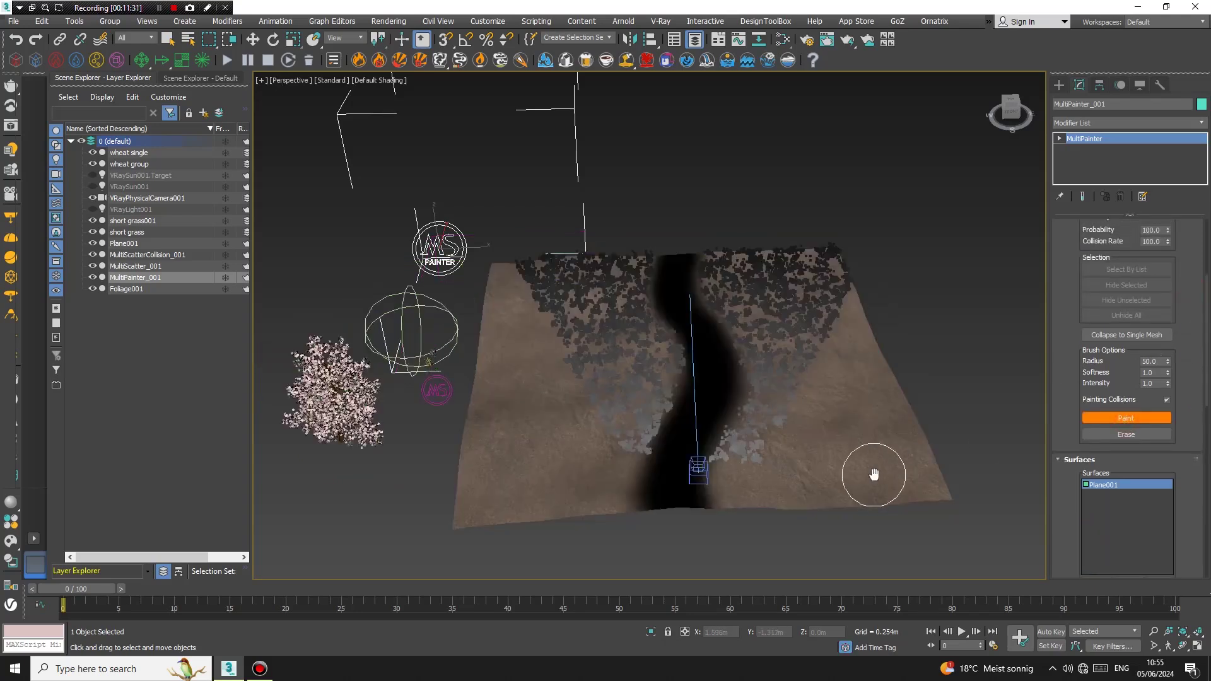
pyautogui.click(848, 360)
pyautogui.click(543, 280)
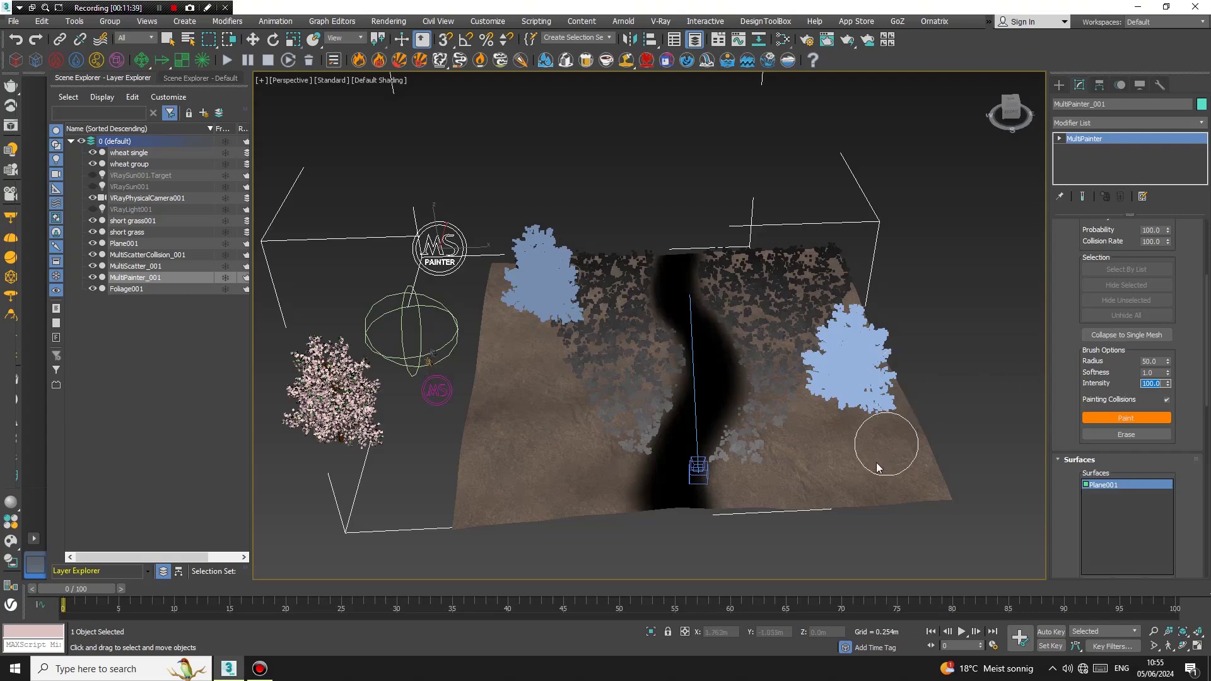
pyautogui.click(816, 433)
pyautogui.click(734, 352)
pyautogui.click(803, 267)
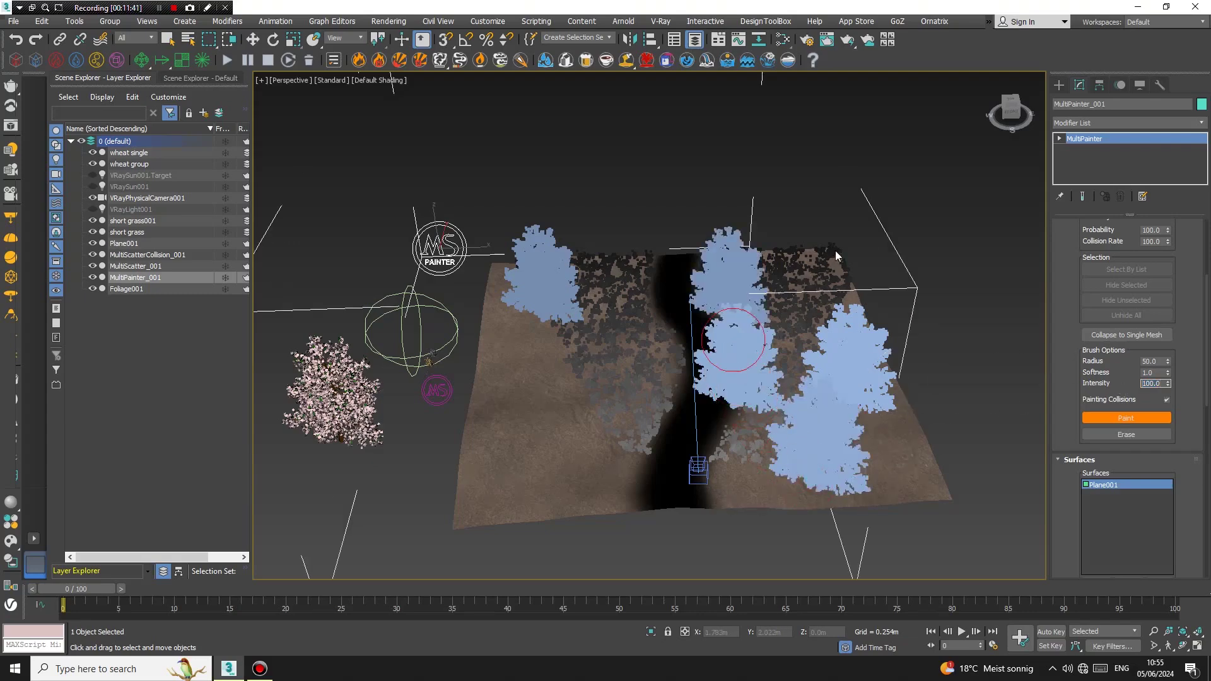
pyautogui.click(835, 251)
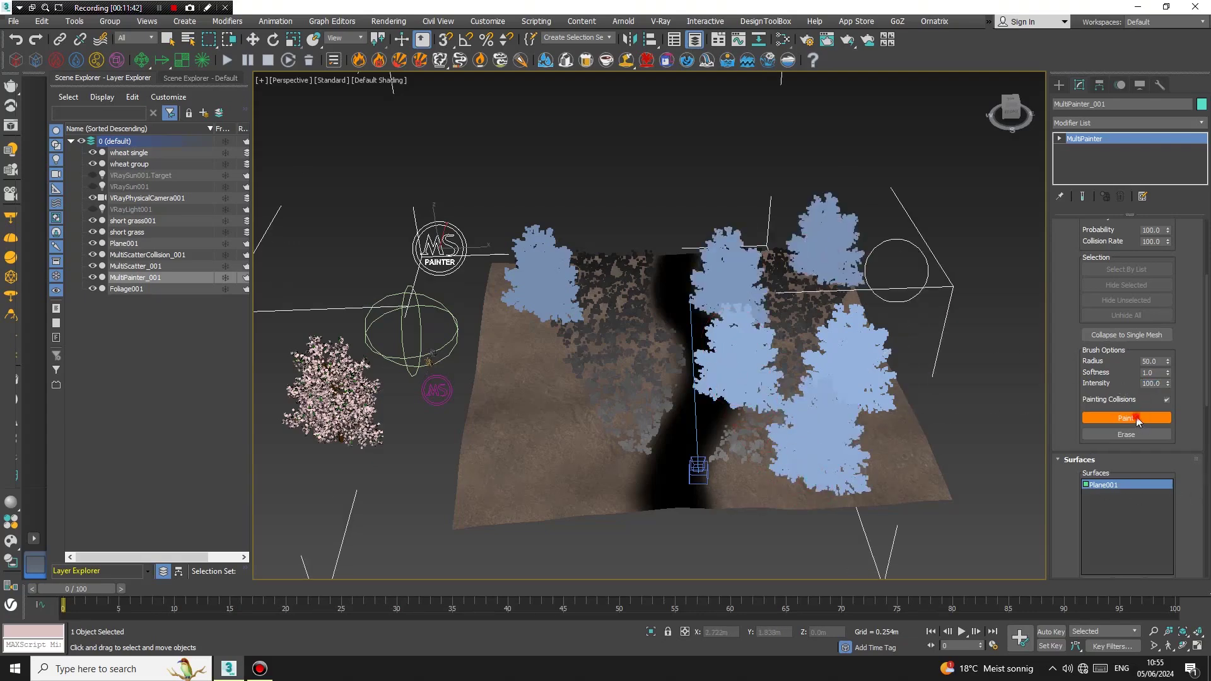
# Erase all painted cherry trees from the terrain and set the brush radius to 42 and intensity to 216.
pyautogui.click(1125, 434)
pyautogui.moveTo(804, 456)
pyautogui.mouseDown()
pyautogui.moveTo(725, 278)
pyautogui.moveTo(819, 253)
pyautogui.moveTo(519, 285)
pyautogui.mouseUp()
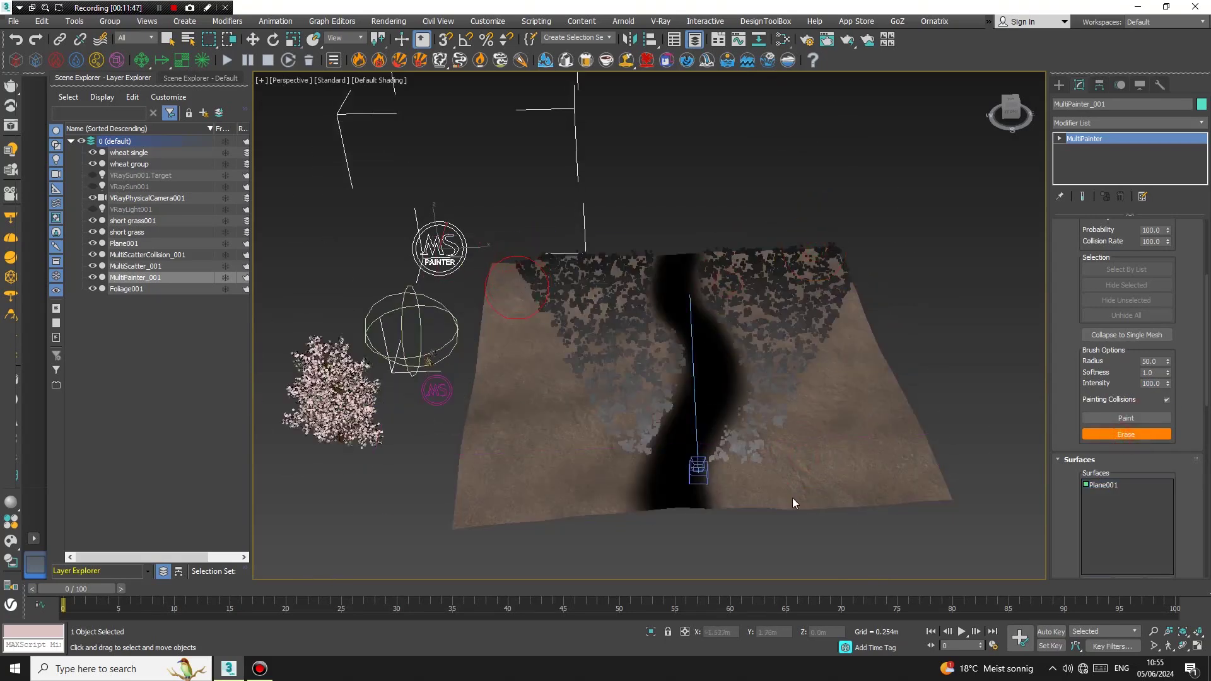
pyautogui.moveTo(1167, 361); pyautogui.dragTo(1166, 387)
# Enter 50 in MultiPainter_001's global scale range to vary the size of the painted trees.
pyautogui.scroll(-10, 1187, 514)
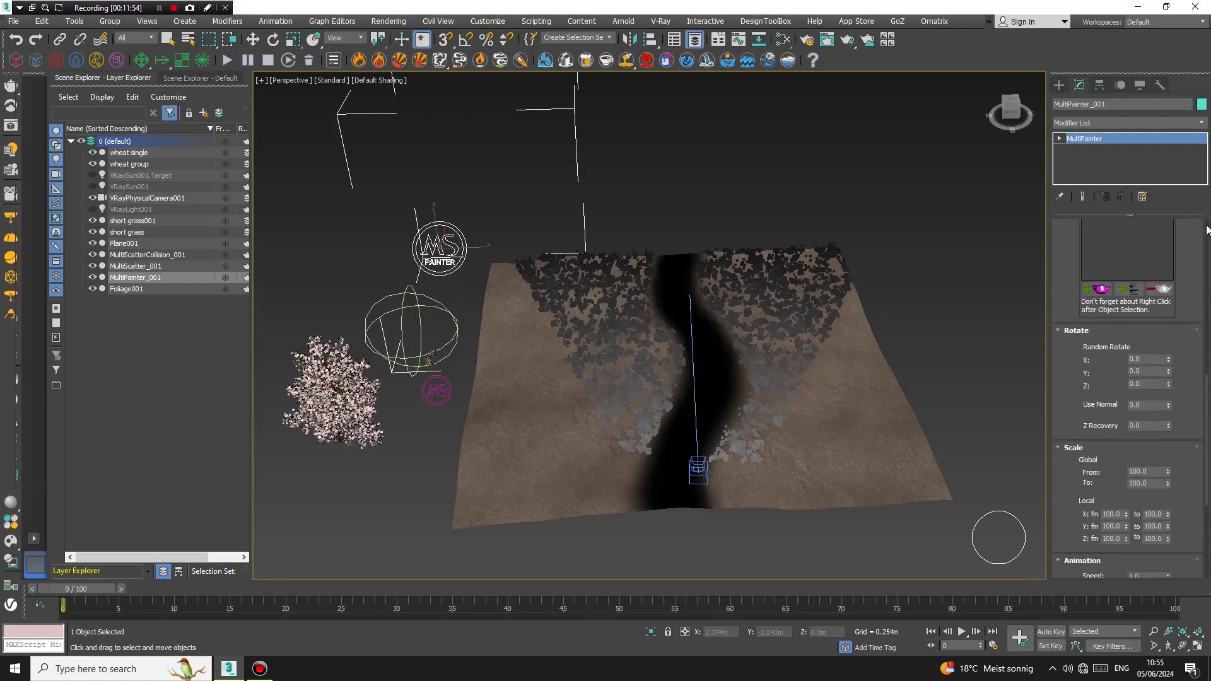
pyautogui.write('50')
pyautogui.press('Return')
pyautogui.moveTo(1065, 391); pyautogui.dragTo(1061, 111)
pyautogui.scroll(10, 1062, 111)
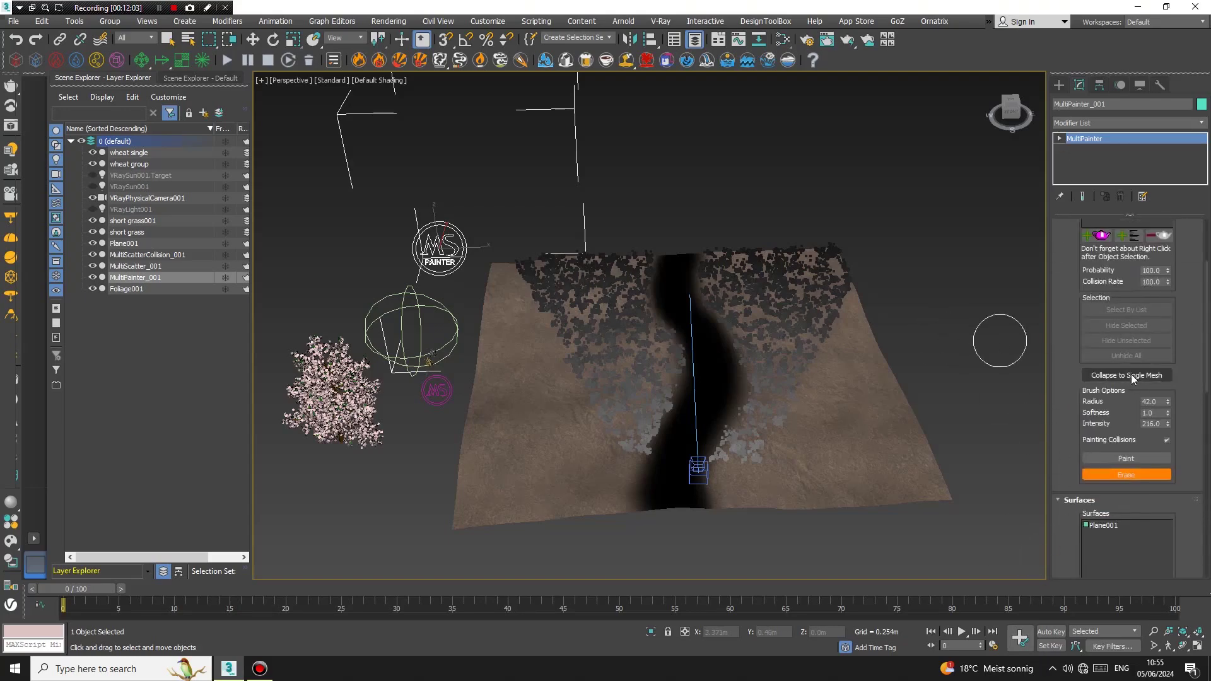
# Paint cherry trees in a row along each side of the path with a brush radius of about 25.
pyautogui.click(1107, 457)
pyautogui.keyDown('alt'); pyautogui.moveTo(746, 399); pyautogui.dragTo(731, 433, button='middle'); pyautogui.keyUp('alt')
pyautogui.moveTo(700, 512); pyautogui.dragTo(705, 447, button='middle')
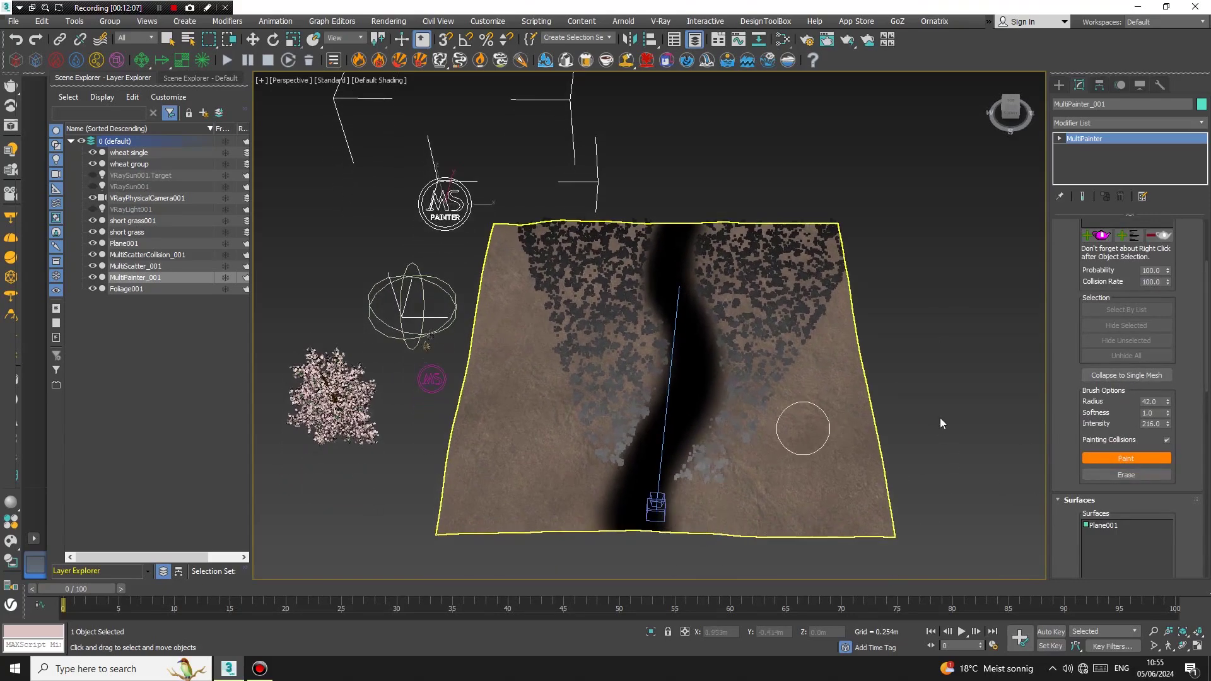
pyautogui.moveTo(1170, 403); pyautogui.dragTo(1168, 429)
pyautogui.moveTo(712, 241)
pyautogui.mouseDown()
pyautogui.moveTo(722, 397)
pyautogui.moveTo(682, 481)
pyautogui.moveTo(567, 522)
pyautogui.moveTo(595, 491)
pyautogui.mouseUp()
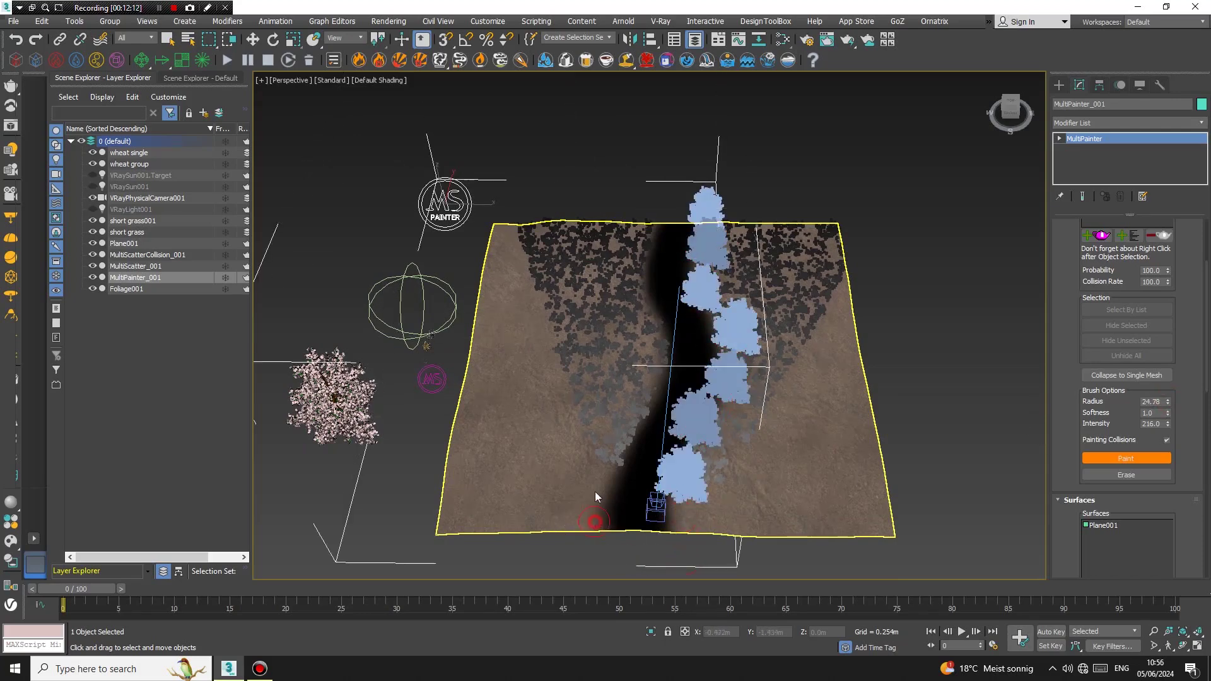
pyautogui.moveTo(653, 366); pyautogui.dragTo(626, 255)
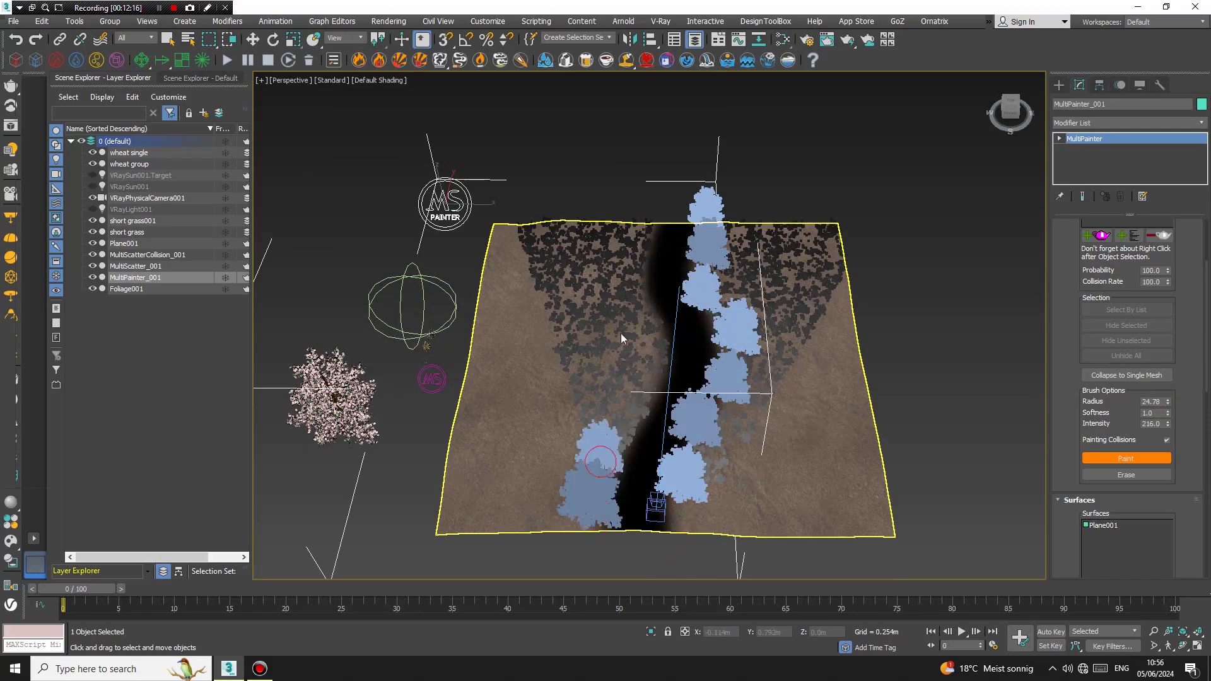
pyautogui.moveTo(618, 429); pyautogui.dragTo(629, 293)
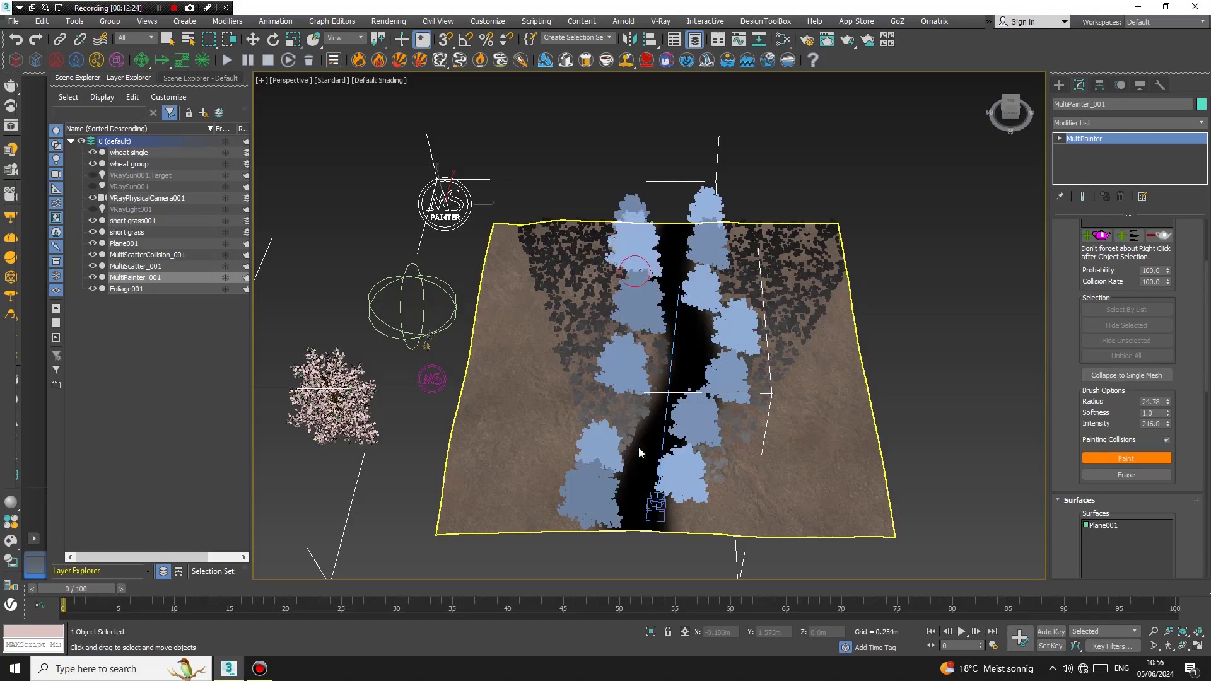
# Select VRayPhysicalCamera001 in the scene and look through it.
pyautogui.moveTo(694, 391)
pyautogui.keyDown('alt'); pyautogui.mouseDown(button='middle')
pyautogui.moveTo(691, 358)
pyautogui.moveTo(709, 353)
pyautogui.moveTo(681, 372)
pyautogui.mouseUp(button='middle'); pyautogui.keyUp('alt')
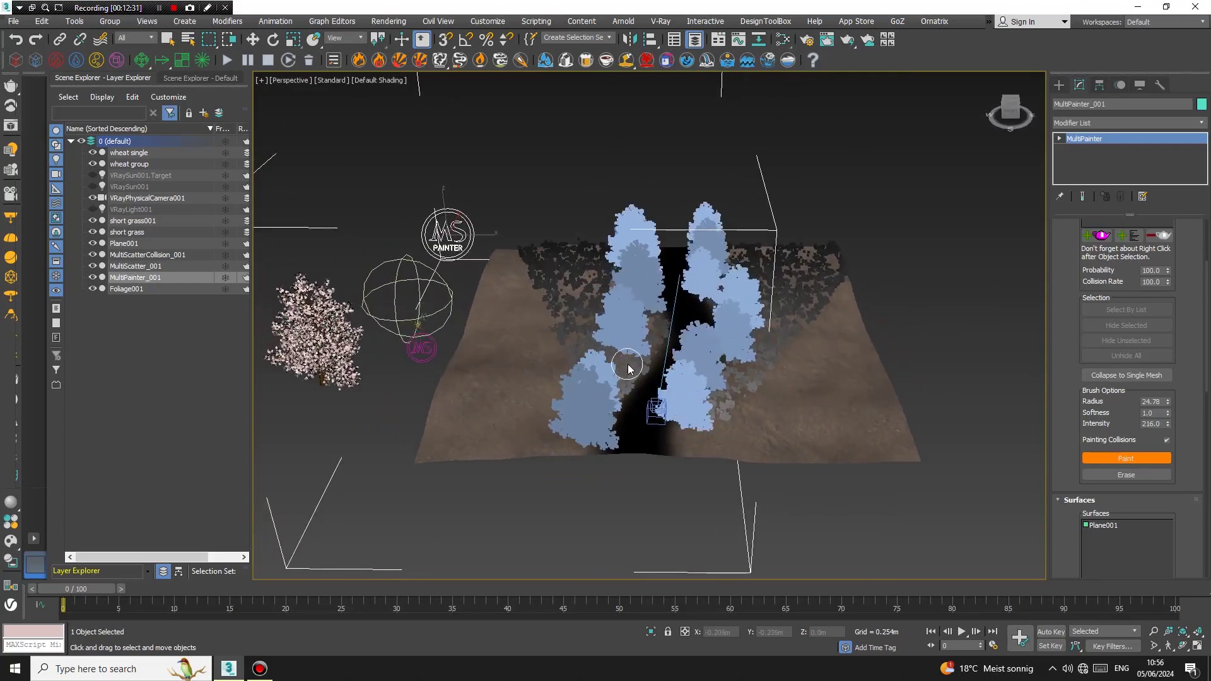
pyautogui.press('w')
pyautogui.click(656, 409)
pyautogui.press('c')
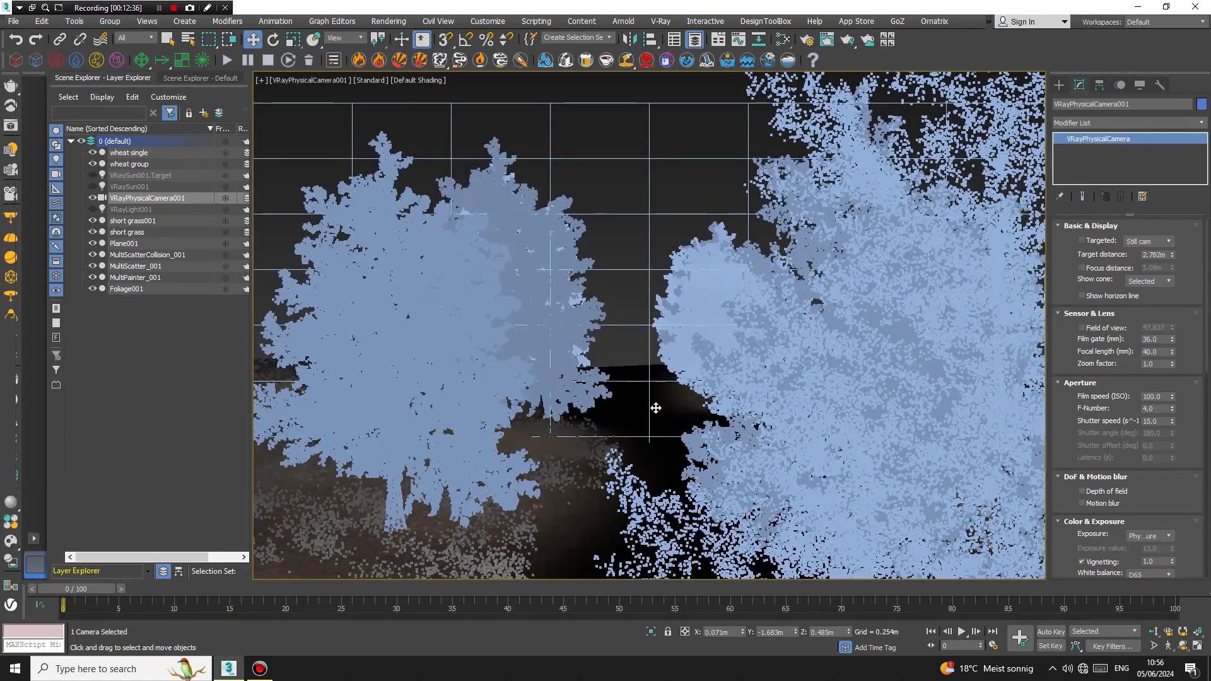
# Show all four viewports and move the camera slightly back past the terrain's front edge in the Top view.
pyautogui.click(1198, 647)
pyautogui.rightClick(452, 170)
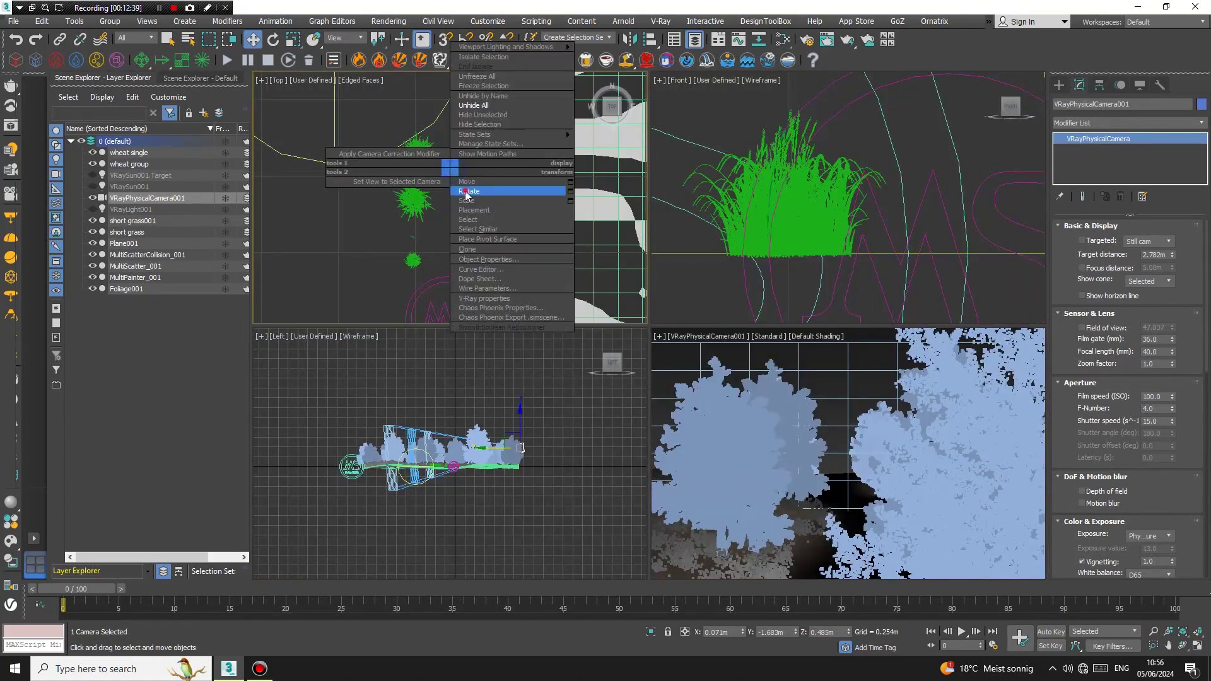
pyautogui.click(465, 193)
pyautogui.rightClick(456, 177)
pyautogui.click(465, 194)
pyautogui.scroll(-8, 470, 197)
pyautogui.scroll(4, 527, 218)
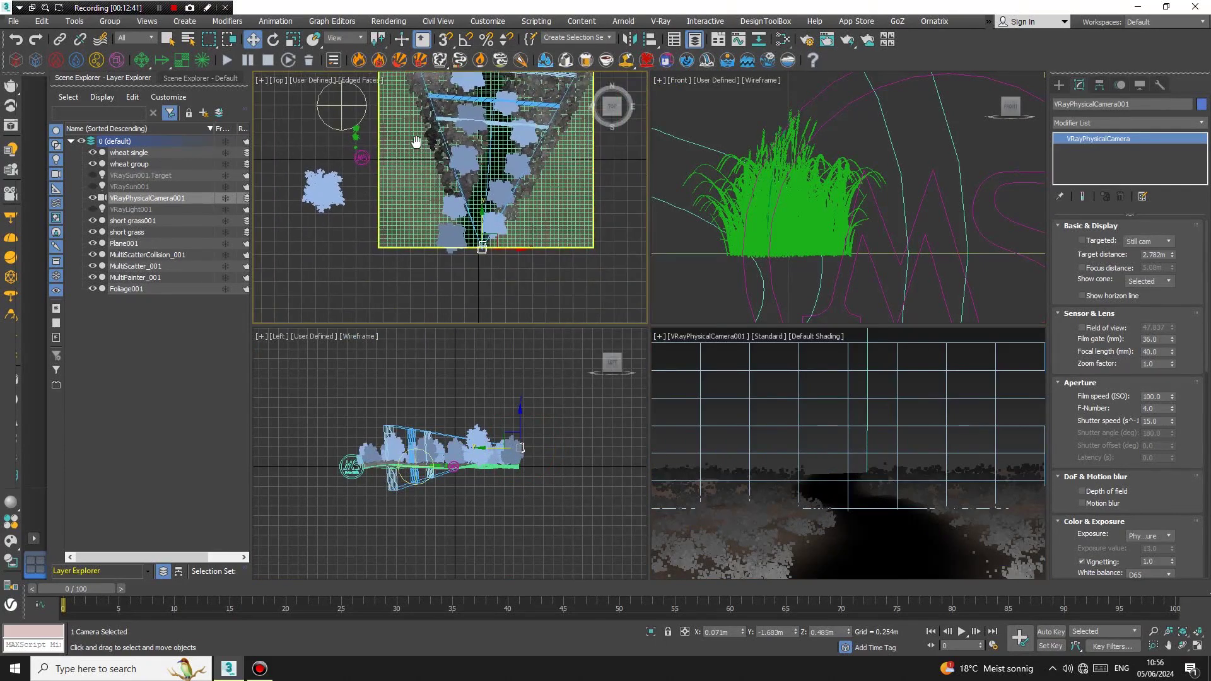
pyautogui.moveTo(544, 284); pyautogui.dragTo(497, 190, button='middle')
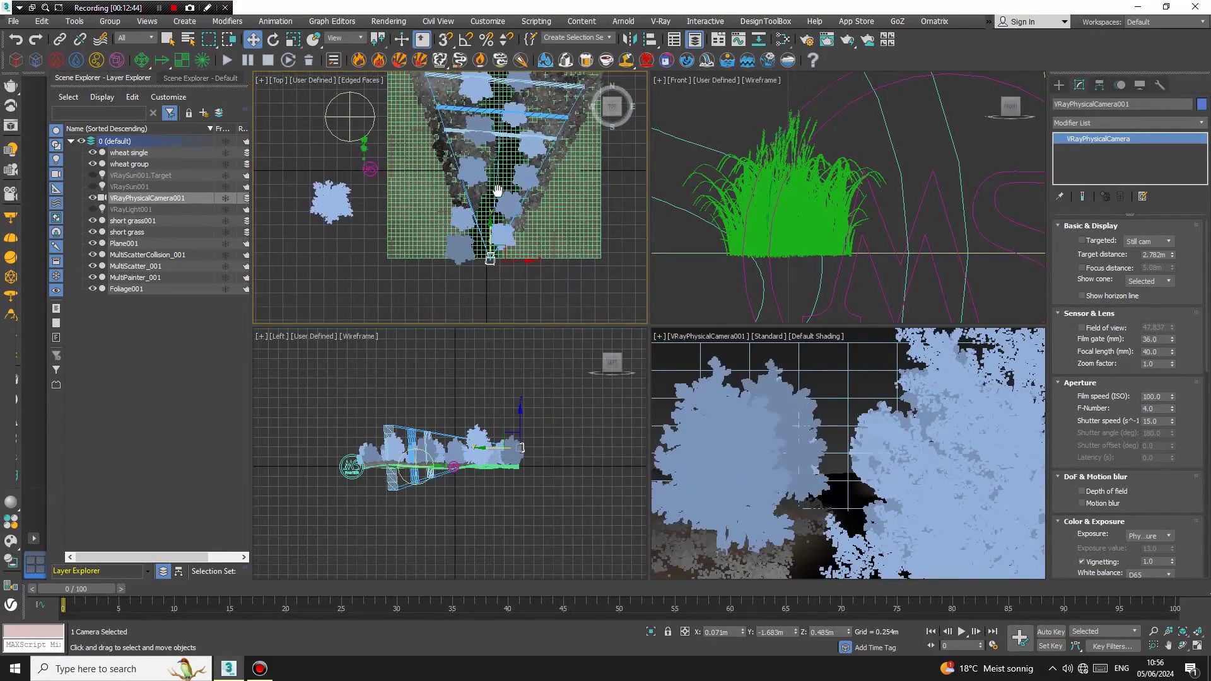
pyautogui.moveTo(496, 254); pyautogui.dragTo(495, 261)
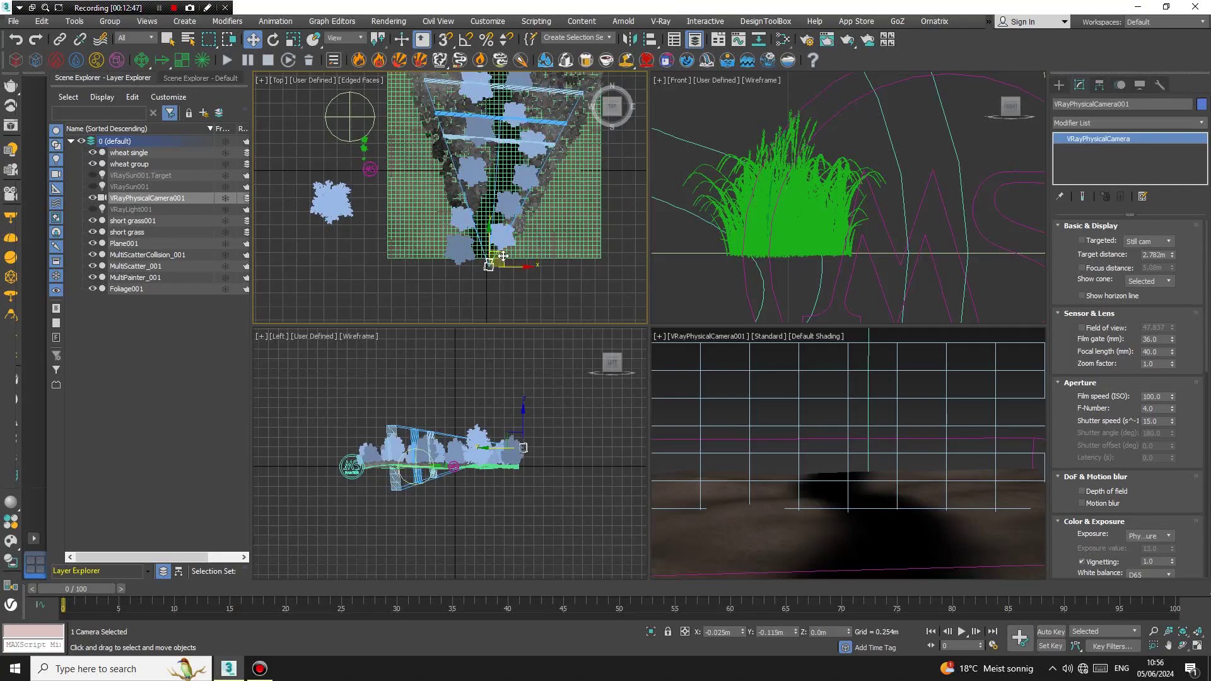
pyautogui.rightClick(913, 472)
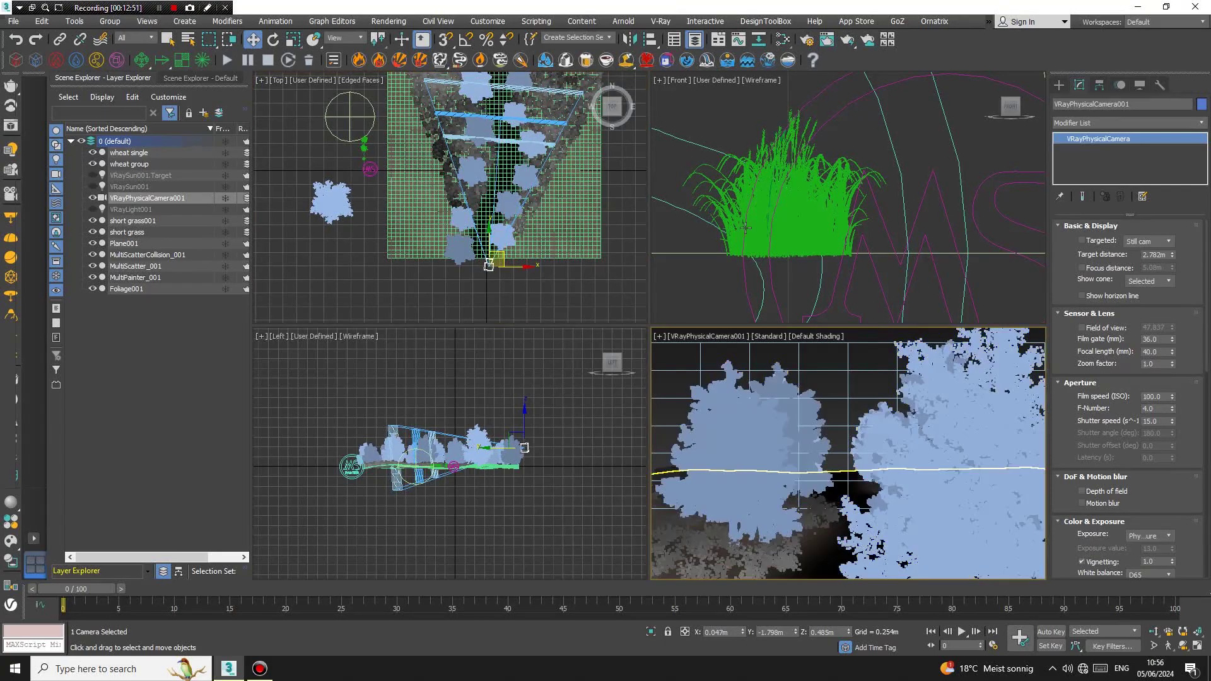
# Reselect MultiPainter_001 and erase the trees nearest the camera on both sides of the path in the Top view.
pyautogui.click(136, 266)
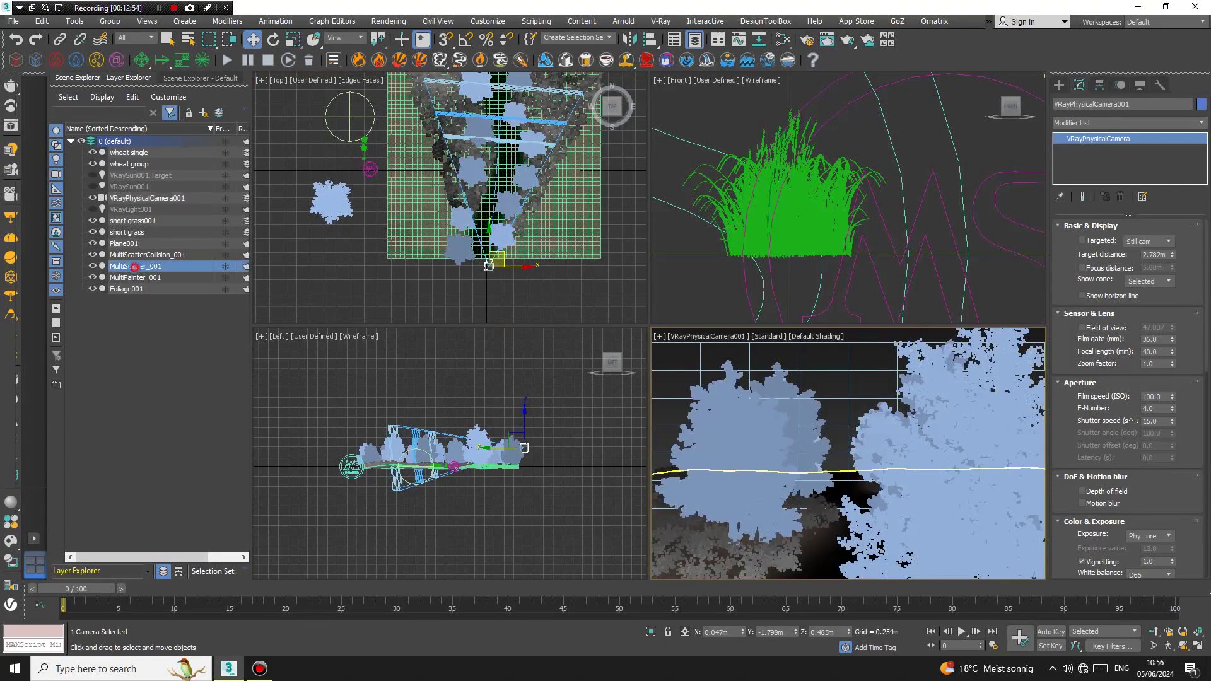
pyautogui.click(134, 277)
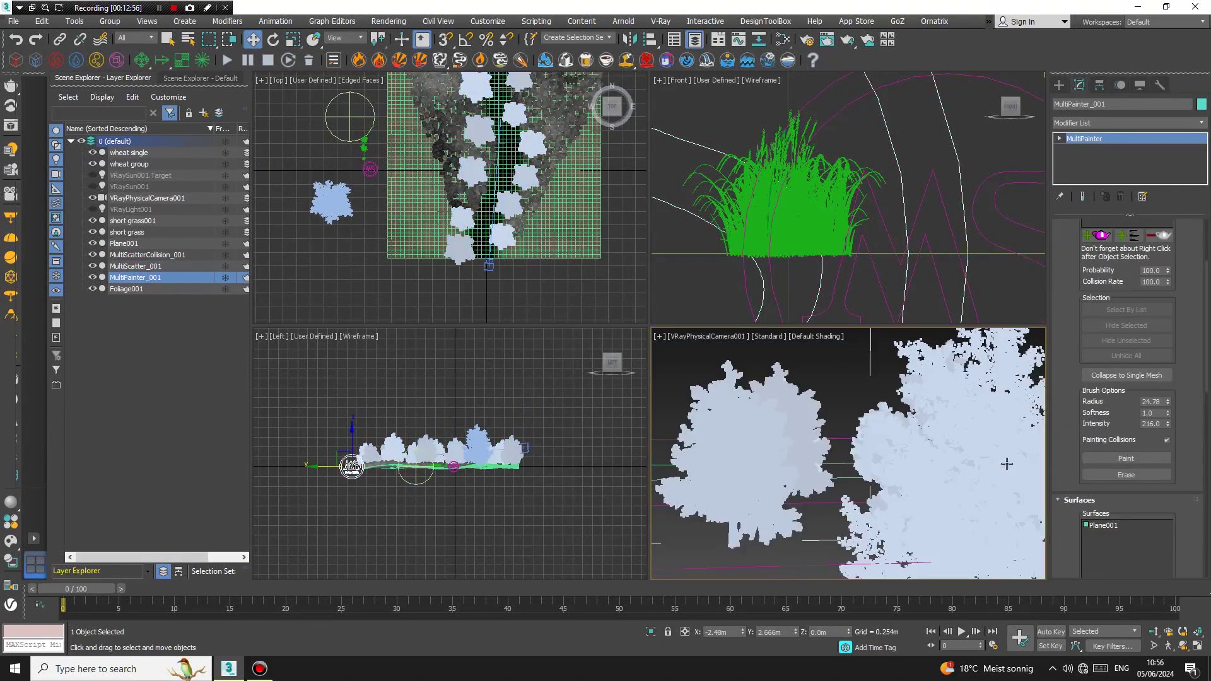
pyautogui.click(1137, 472)
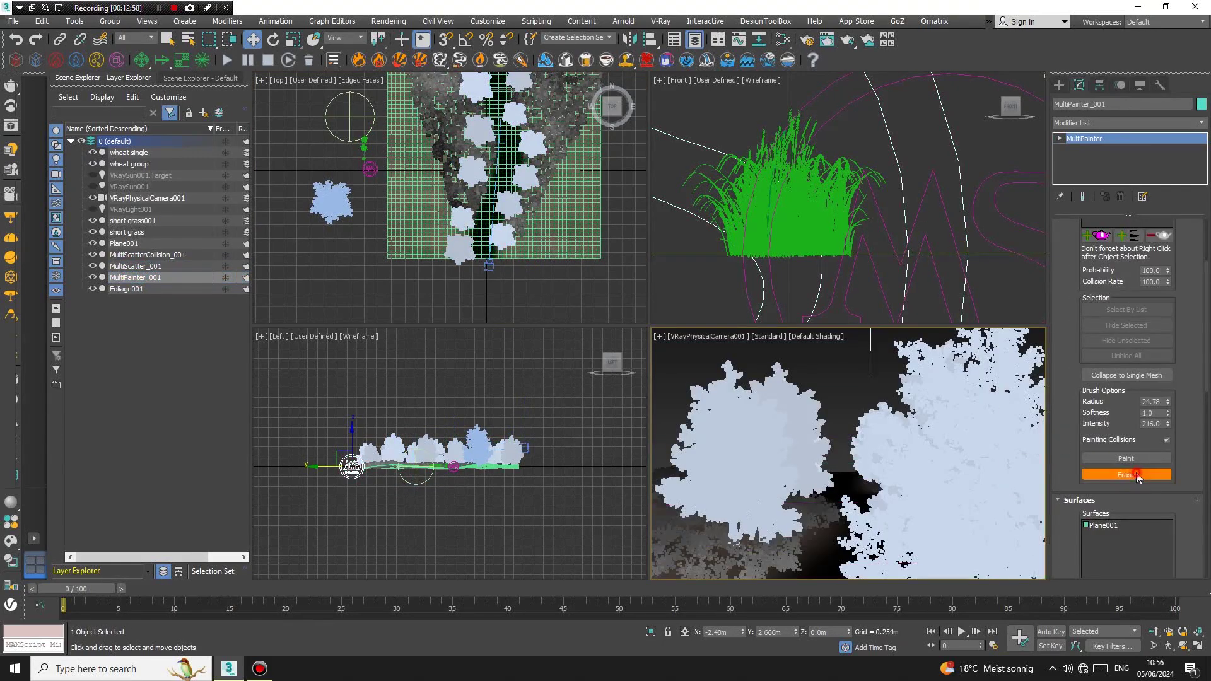
pyautogui.moveTo(493, 368); pyautogui.dragTo(492, 363)
pyautogui.moveTo(448, 231); pyautogui.dragTo(439, 370)
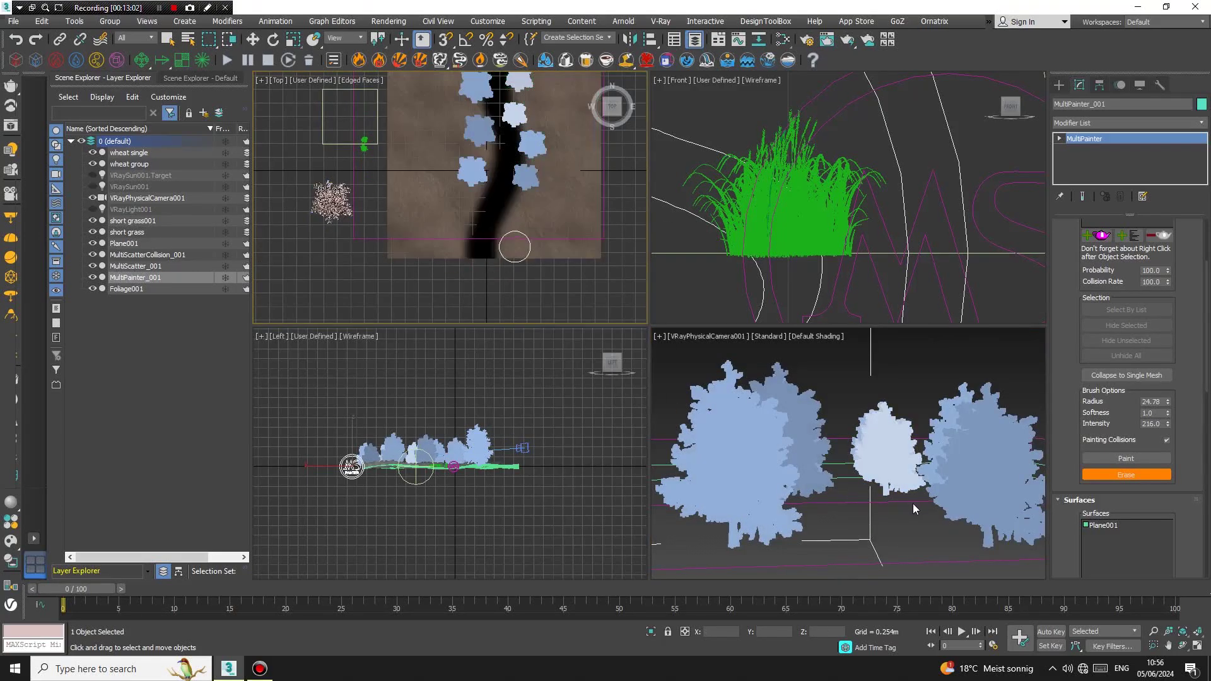
pyautogui.click(1123, 478)
pyautogui.moveTo(836, 405); pyautogui.dragTo(825, 402, button='middle')
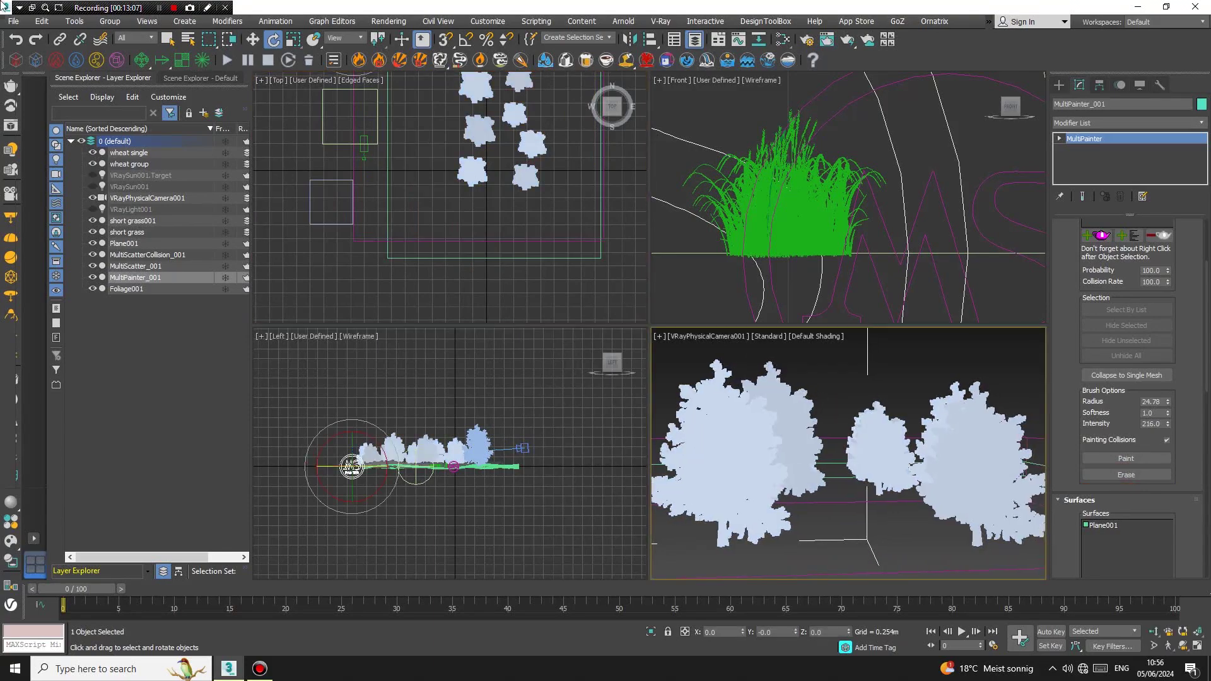
# Open the V-Ray Frame Buffer and unhide VRaySun001, its target and VRayLight001.
pyautogui.click(10, 124)
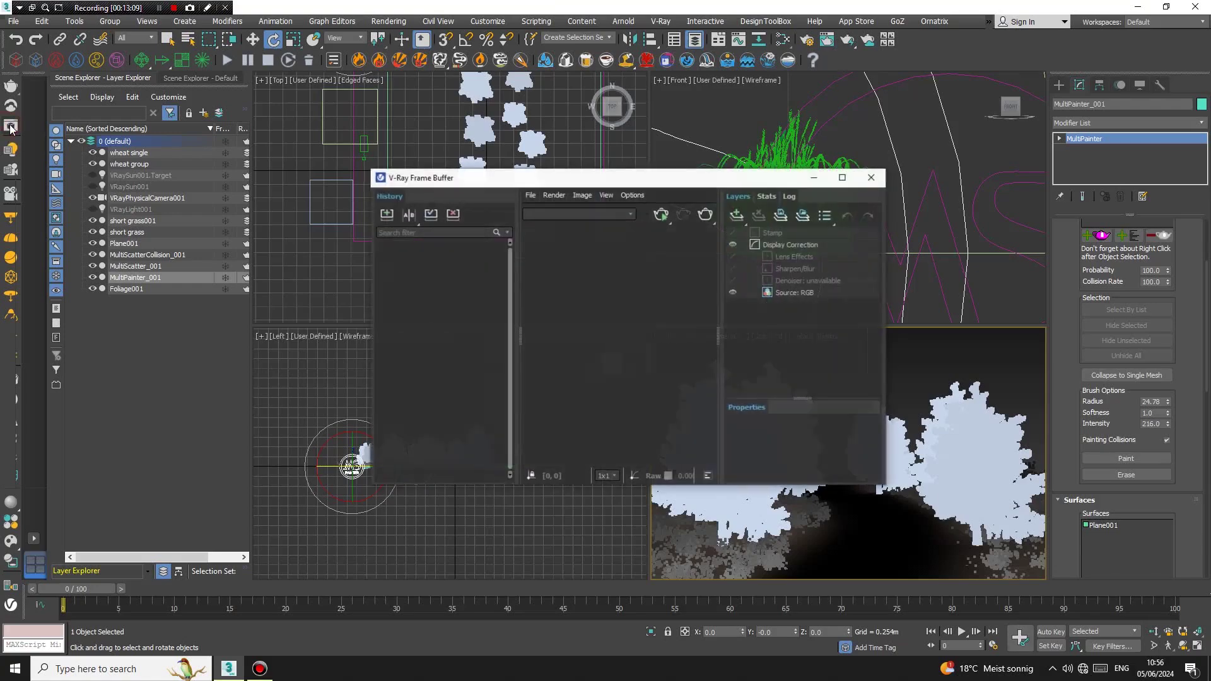
pyautogui.moveTo(367, 167); pyautogui.dragTo(284, 75)
pyautogui.click(92, 186)
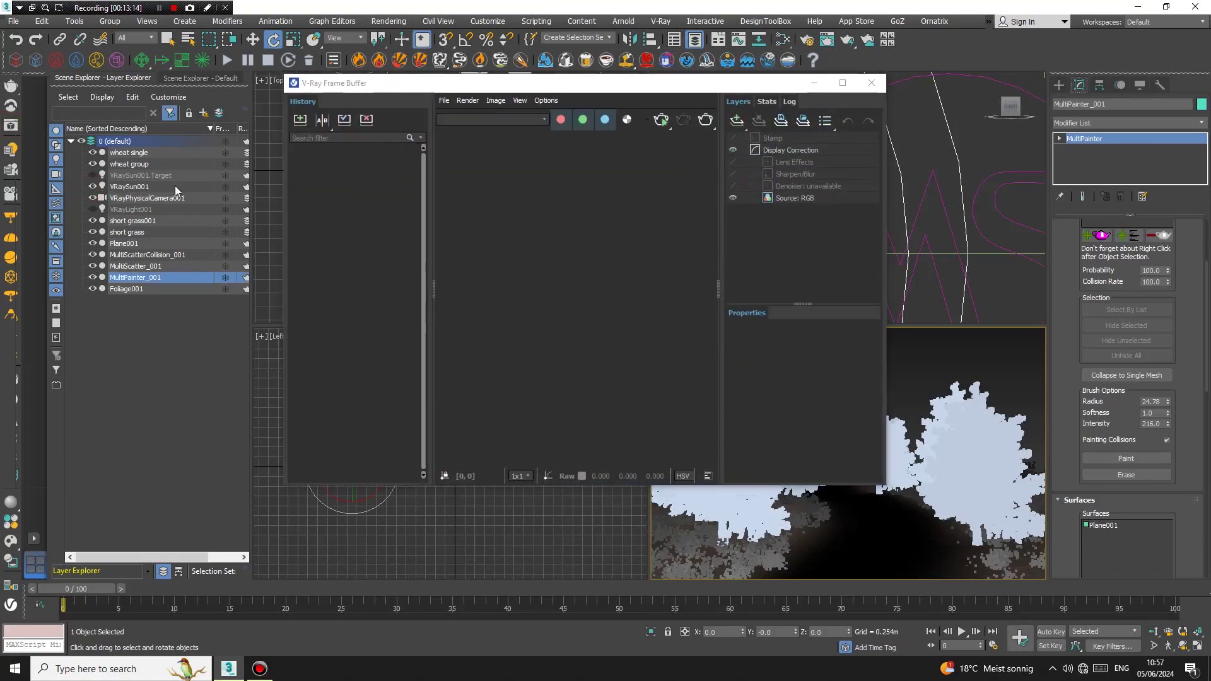
pyautogui.click(92, 176)
pyautogui.click(135, 209)
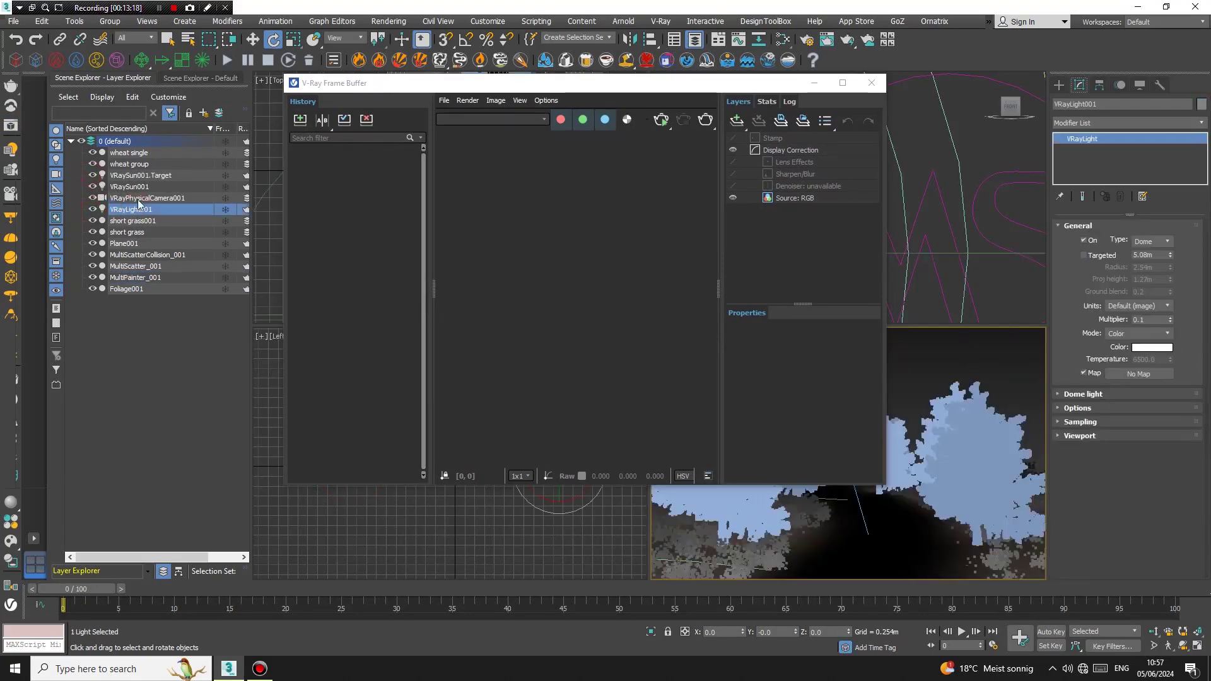
pyautogui.click(142, 188)
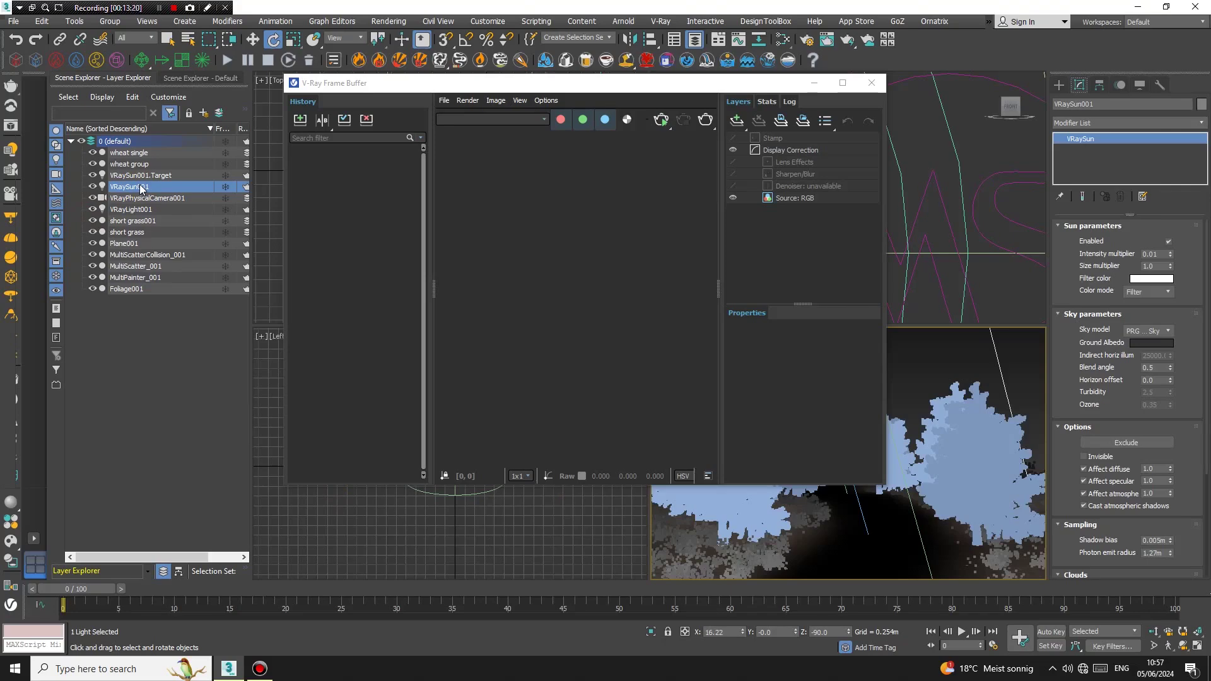
# Start a V-Ray render of the camera view and enlarge the image in the frame buffer.
pyautogui.click(661, 120)
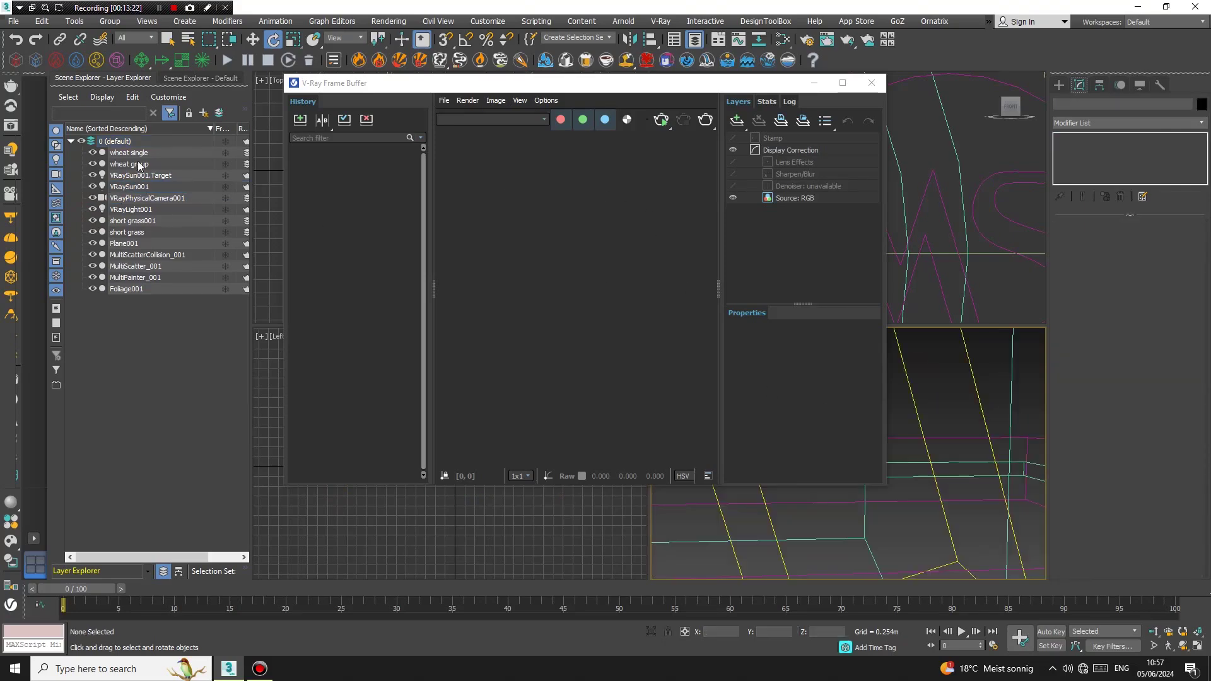
pyautogui.moveTo(643, 85); pyautogui.dragTo(763, 95)
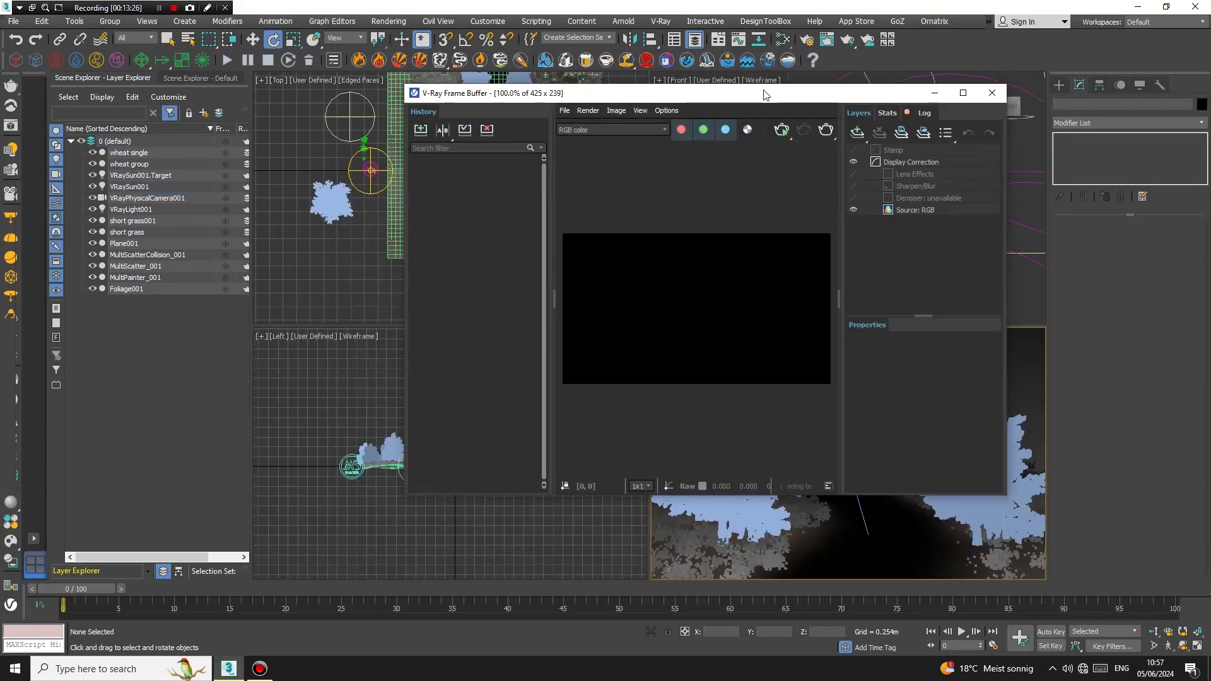
pyautogui.click(781, 129)
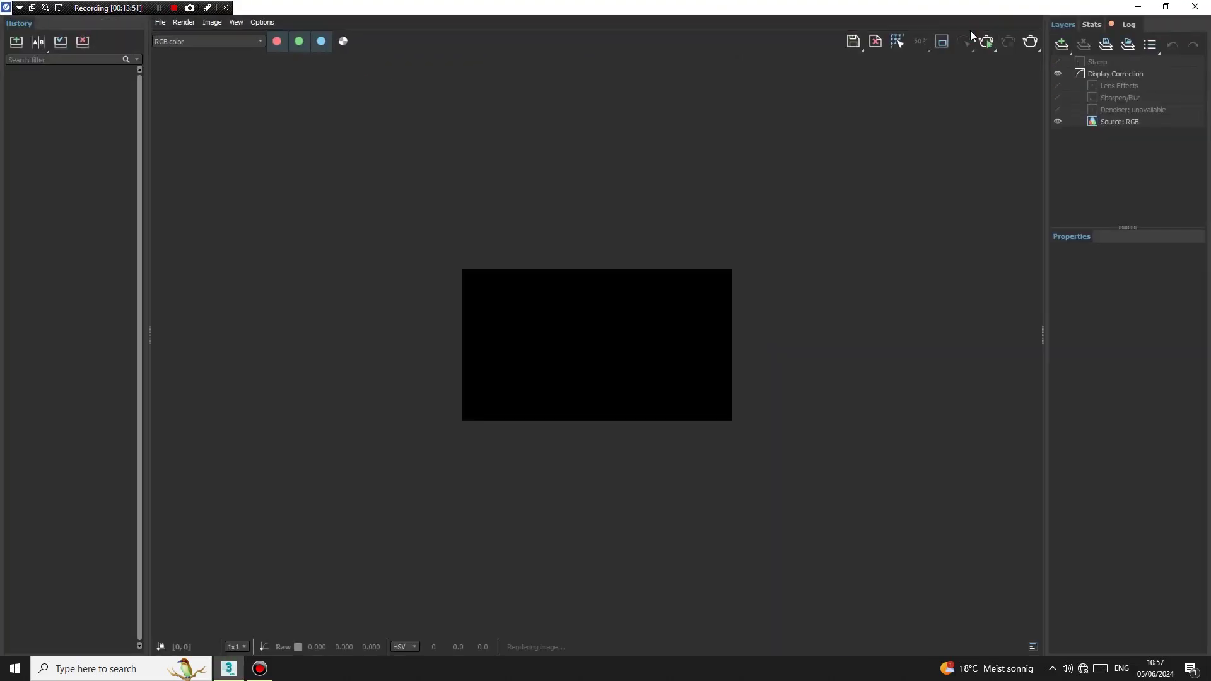
pyautogui.scroll(4, 558, 324)
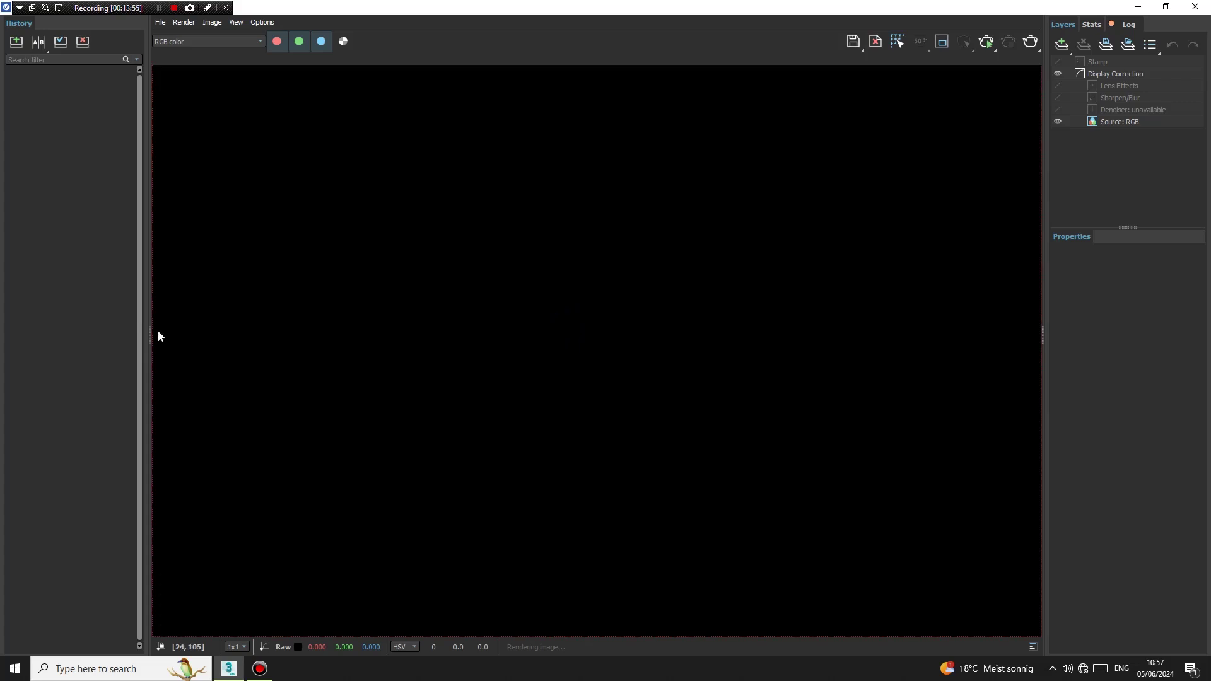